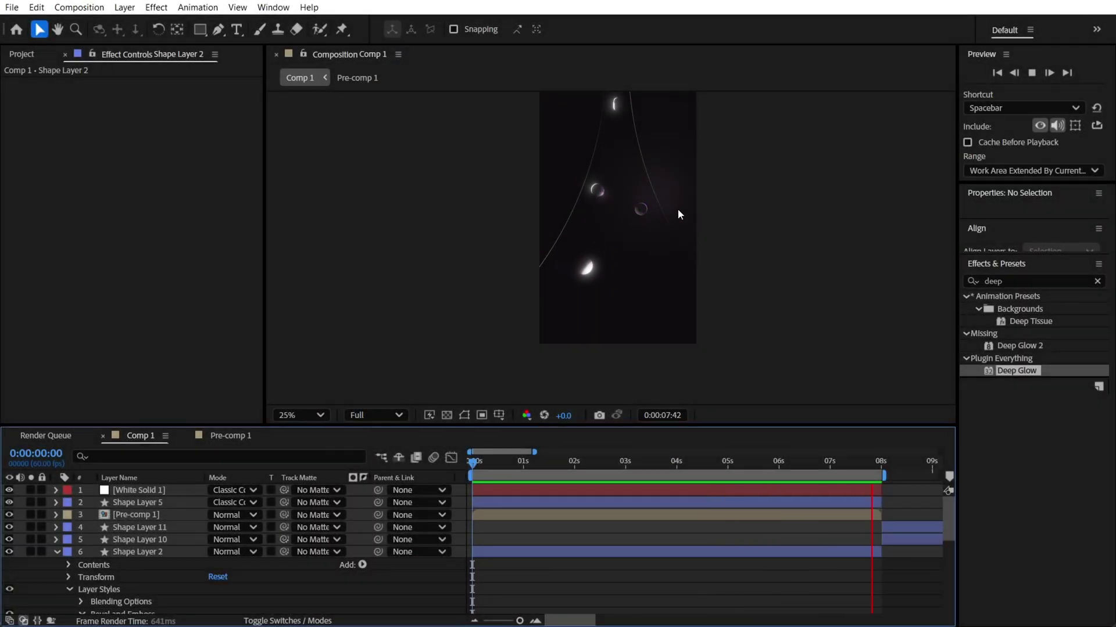
# - Create a new composition with the Social Media Portrait HD 1080x1920 30 fps preset and a 10-second duration
pyautogui.click(72, 7)
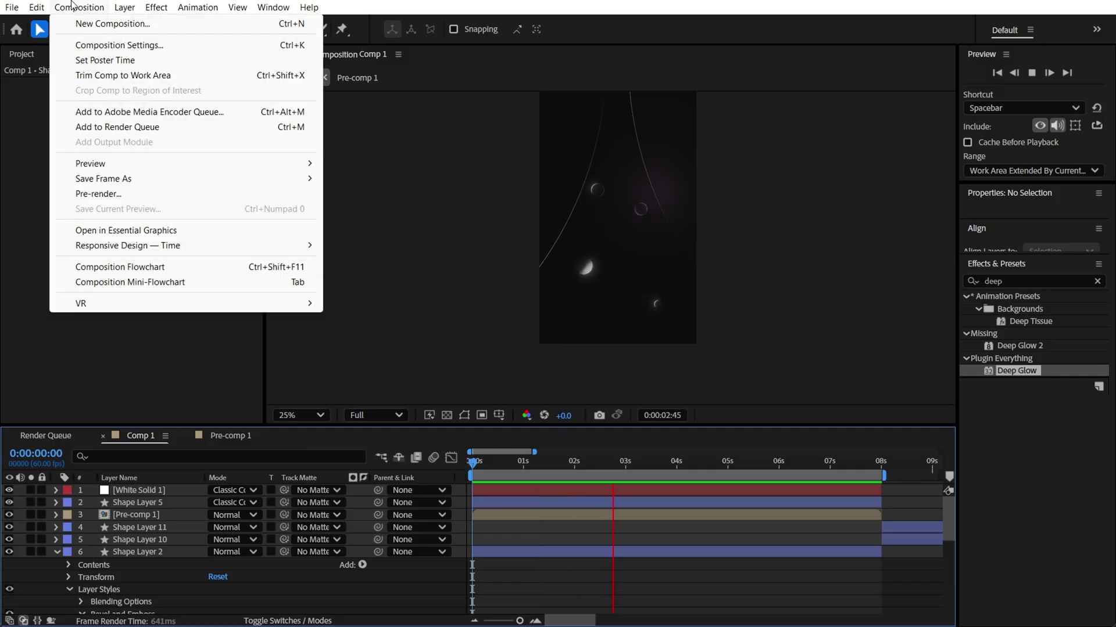
pyautogui.click(98, 24)
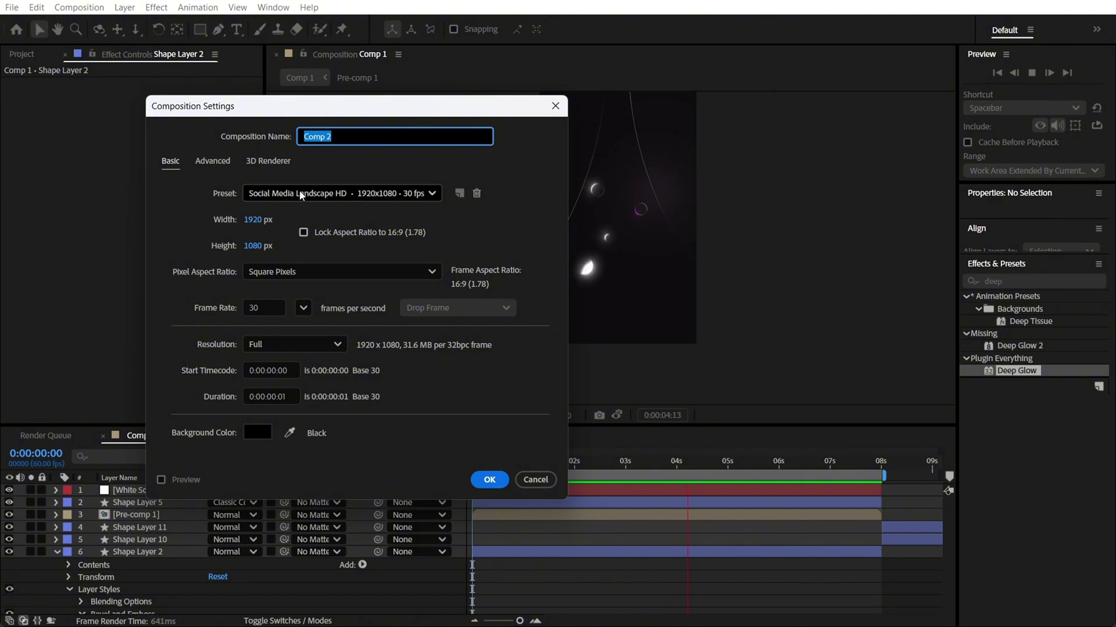
pyautogui.click(349, 196)
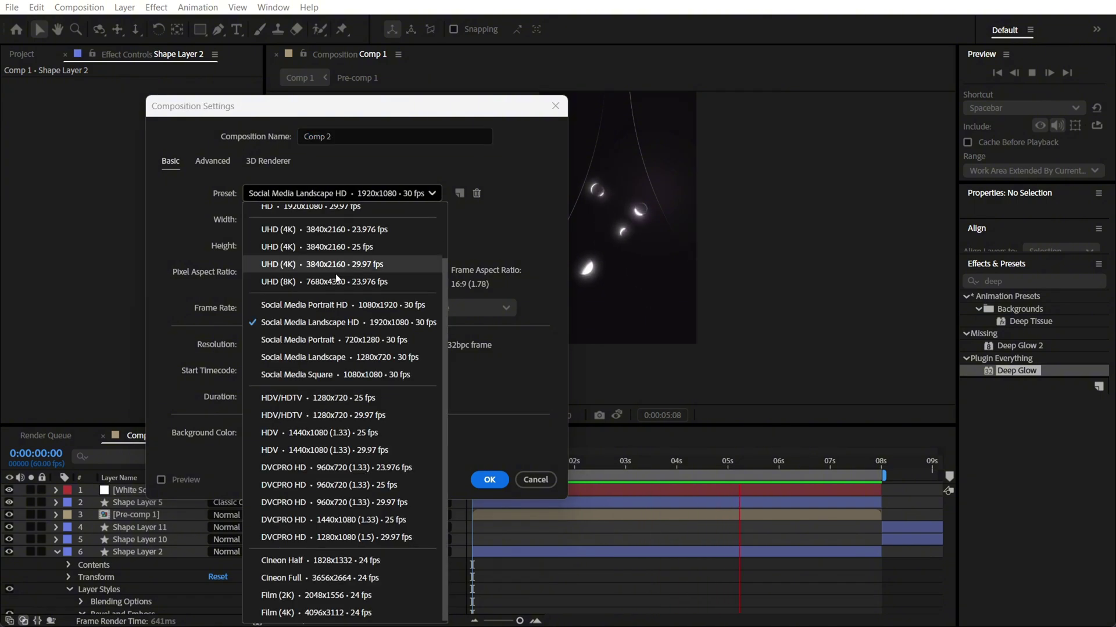
pyautogui.click(334, 306)
pyautogui.click(271, 395)
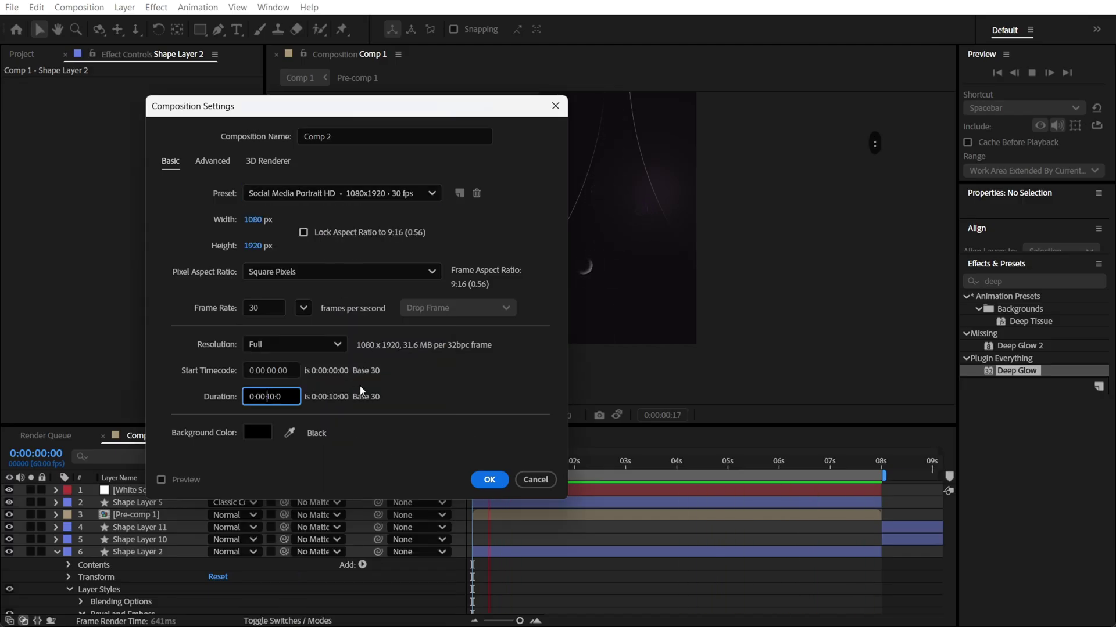
pyautogui.click(490, 478)
pyautogui.click(539, 465)
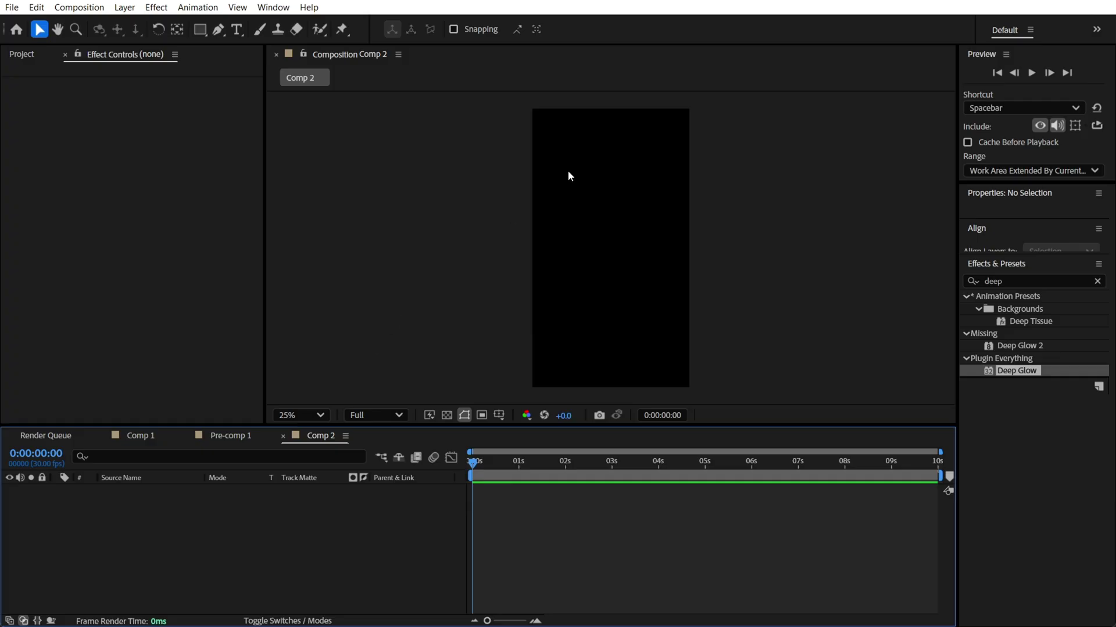
# - Review the existing Pre-comp 1 and Comp 1 compositions, previewing the opening seconds of Comp 1 as a reference
pyautogui.click(216, 437)
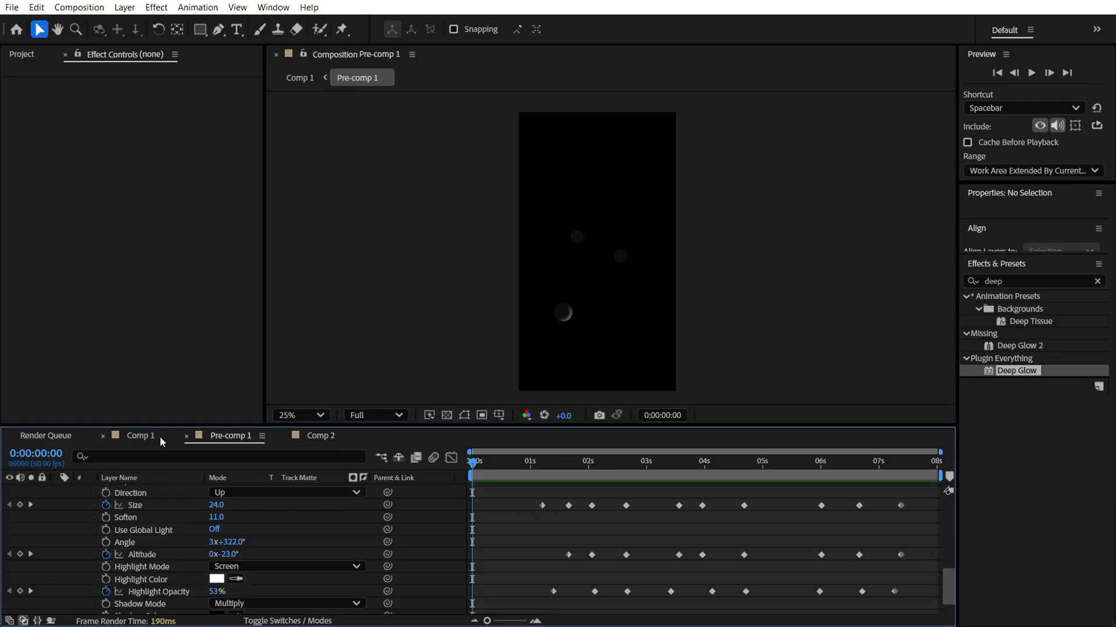
pyautogui.click(159, 437)
pyautogui.press('space')
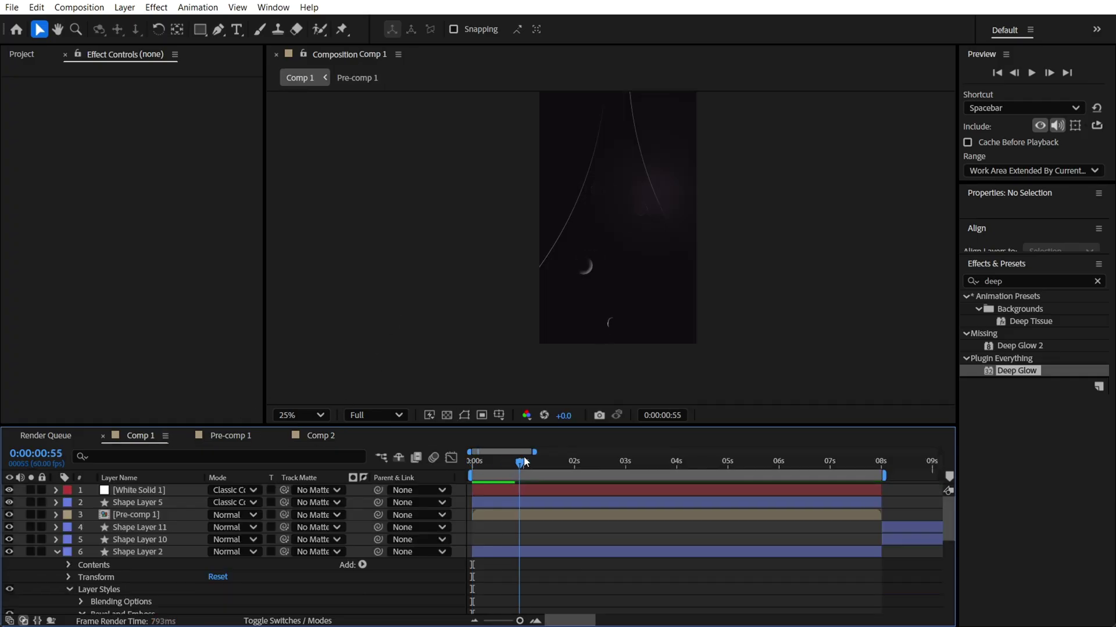
pyautogui.click(643, 214)
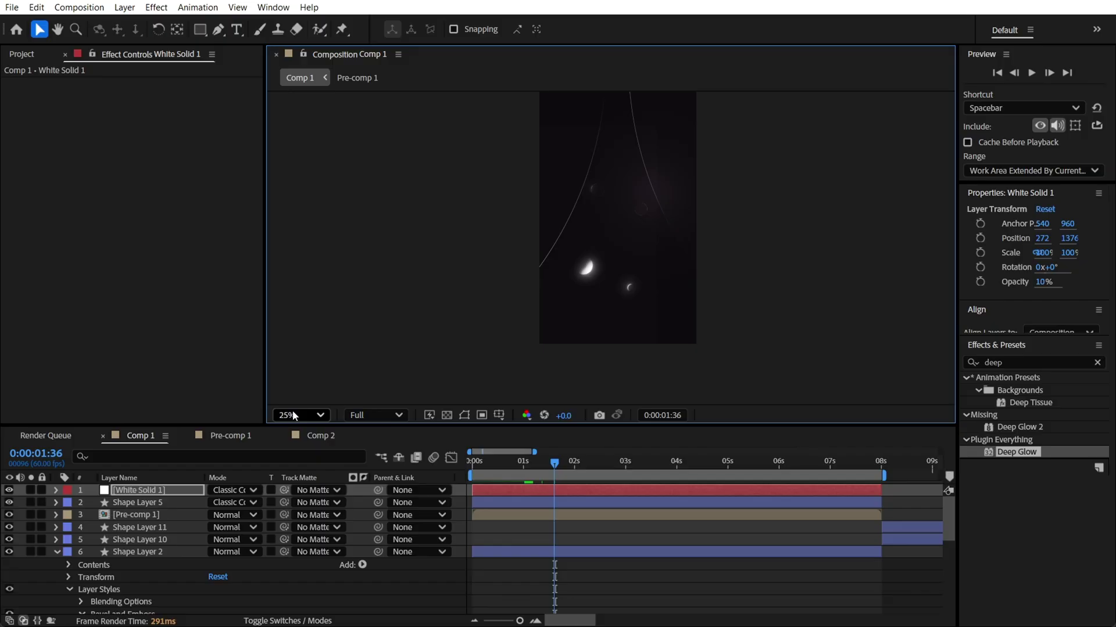
# - In Comp 2, set up the Ellipse tool with fill color 000000 and a stroke width of 0 px
pyautogui.click(321, 436)
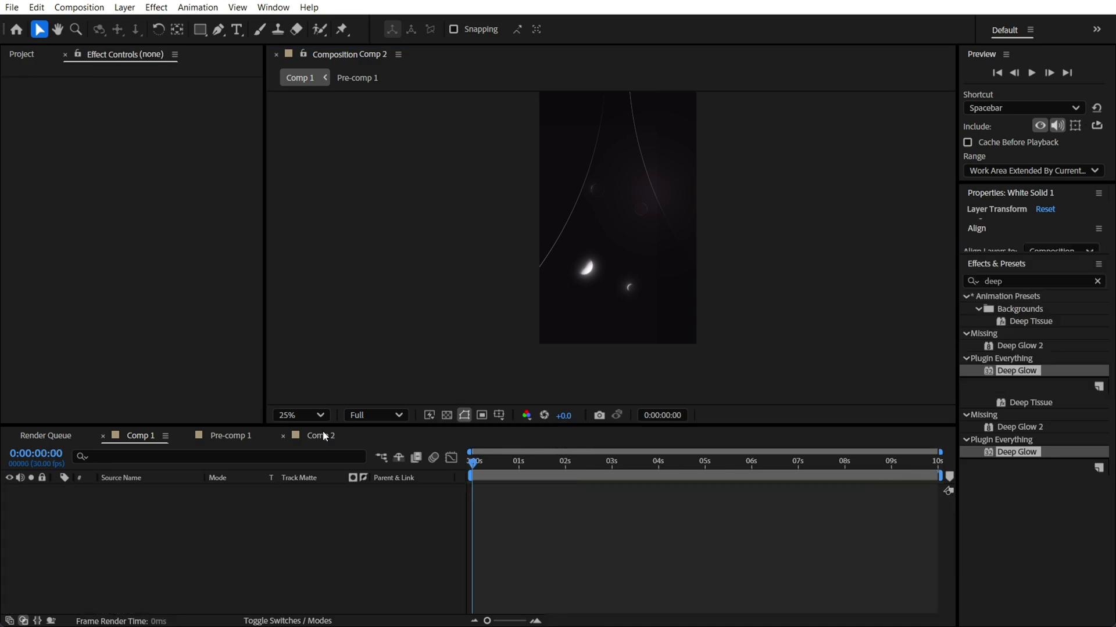
pyautogui.click(200, 29)
pyautogui.click(261, 61)
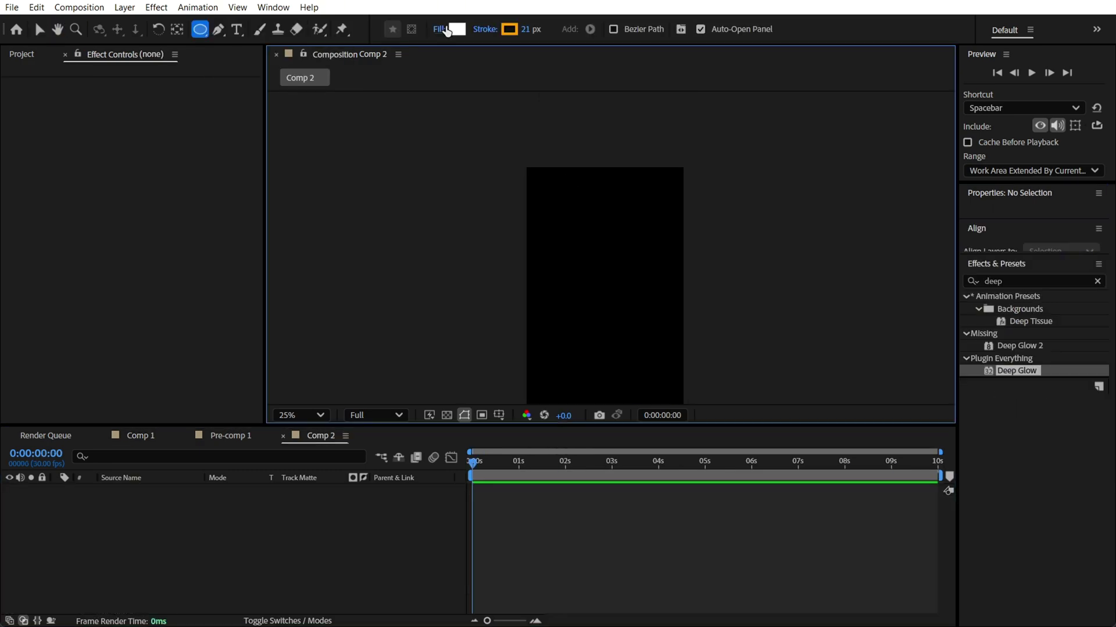
pyautogui.click(439, 29)
pyautogui.click(575, 352)
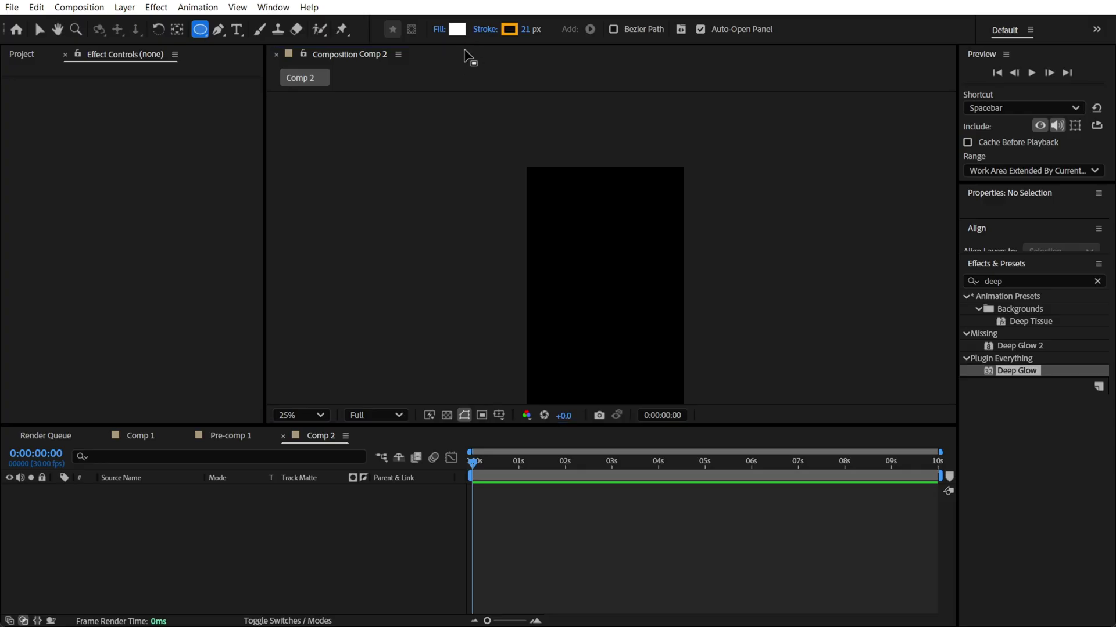
pyautogui.click(457, 29)
pyautogui.write('000000')
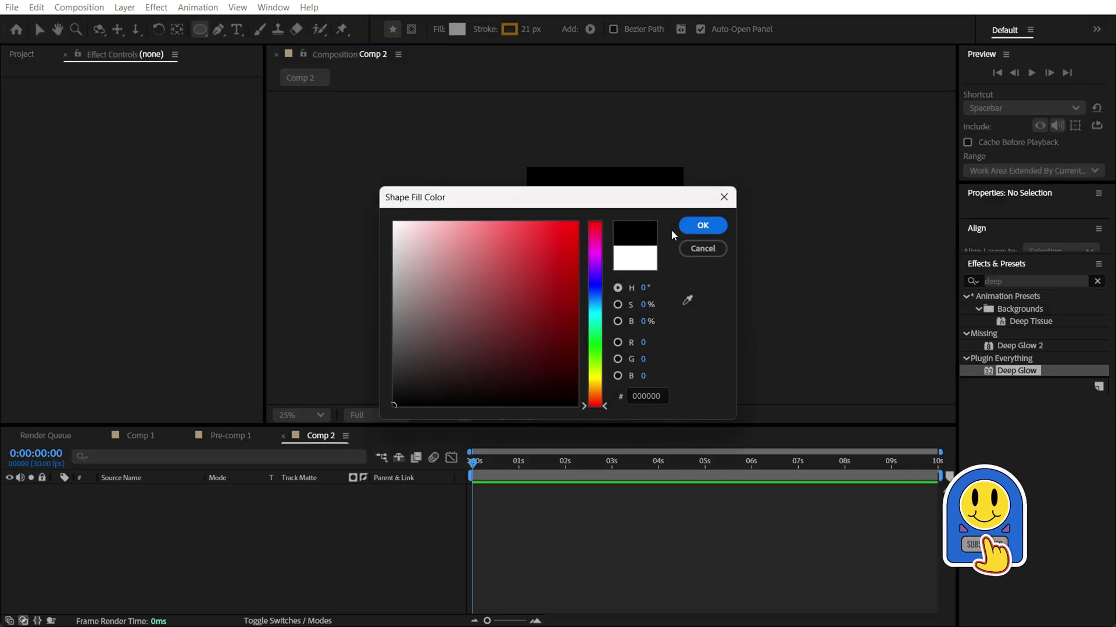
pyautogui.click(704, 224)
pyautogui.moveTo(527, 30); pyautogui.dragTo(143, 30)
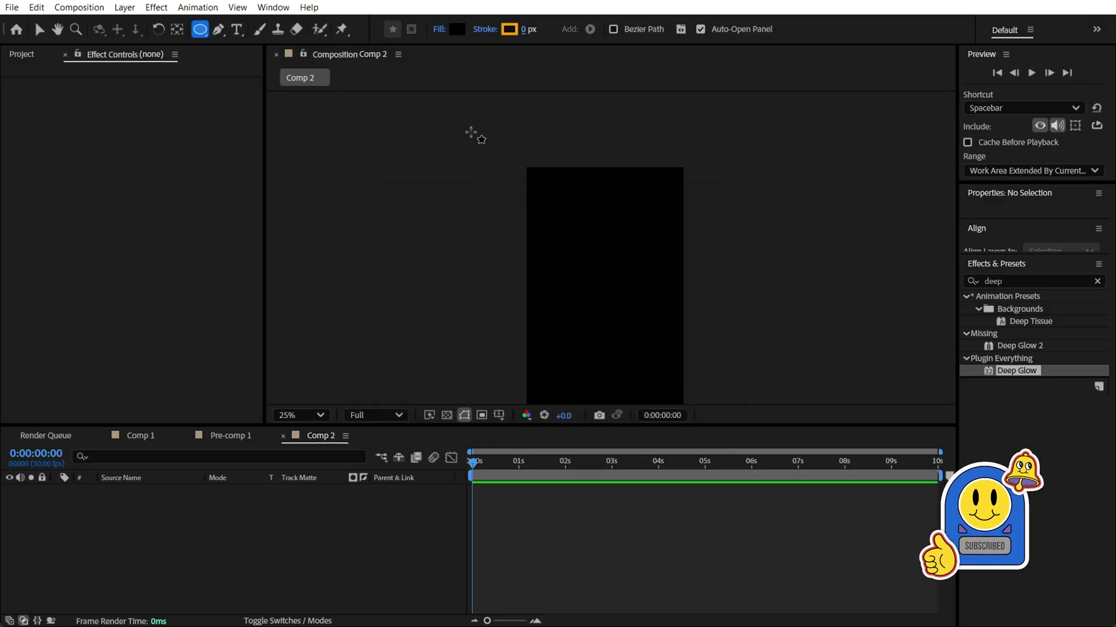
# - Draw a circle about 1988 px in diameter and move it so it overlaps the frame's upper-left corner
pyautogui.moveTo(456, 119)
pyautogui.mouseDown()
pyautogui.moveTo(574, 255)
pyautogui.moveTo(672, 348)
pyautogui.moveTo(749, 398)
pyautogui.mouseUp()
pyautogui.press('v')
pyautogui.moveTo(667, 302); pyautogui.dragTo(517, 226)
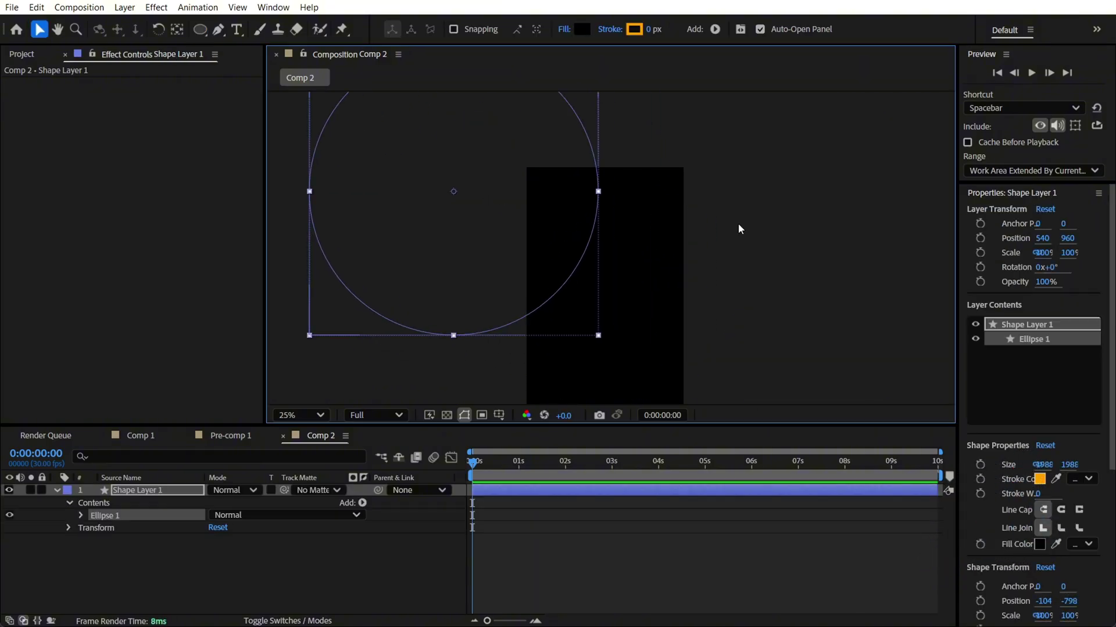
pyautogui.click(738, 229)
pyautogui.click(479, 199)
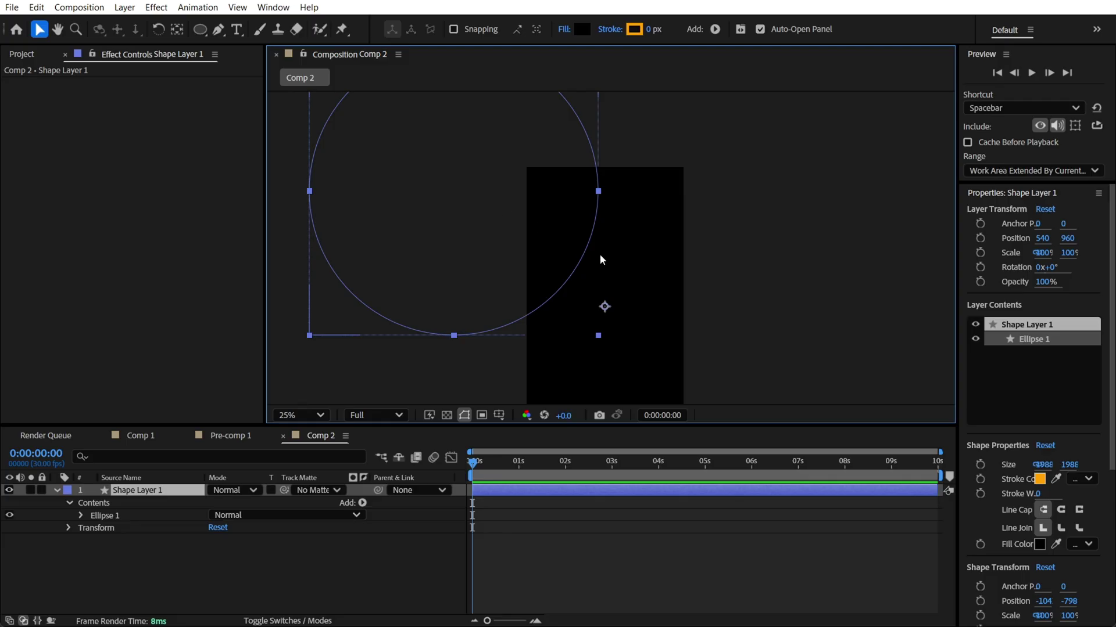
# - Change the circle's fill to the near-black color 070707
pyautogui.click(581, 29)
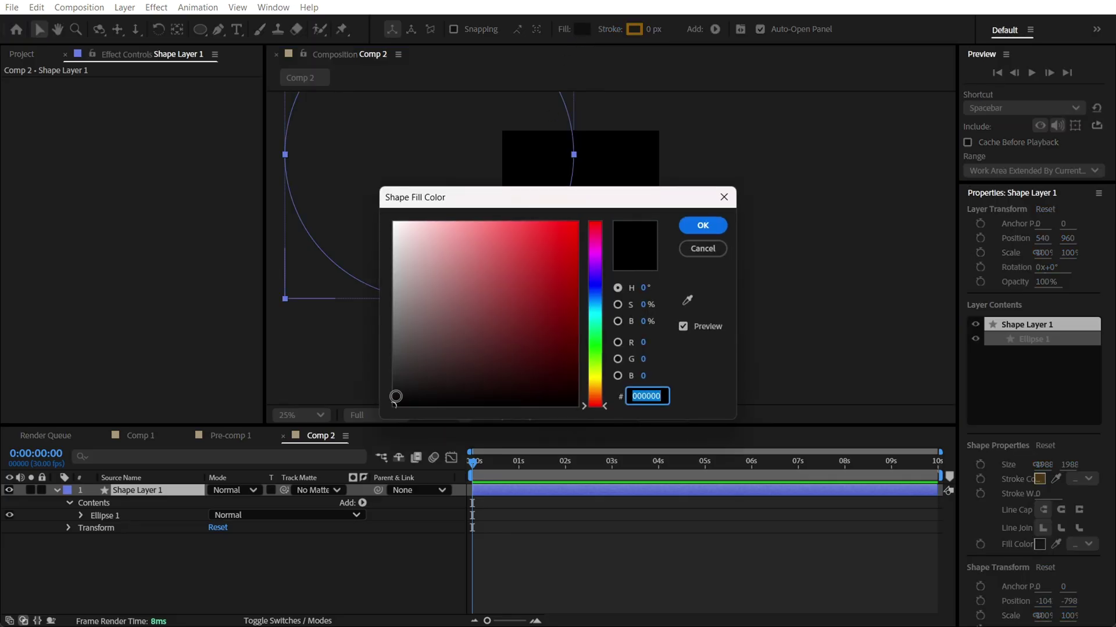
pyautogui.moveTo(391, 400); pyautogui.dragTo(390, 398)
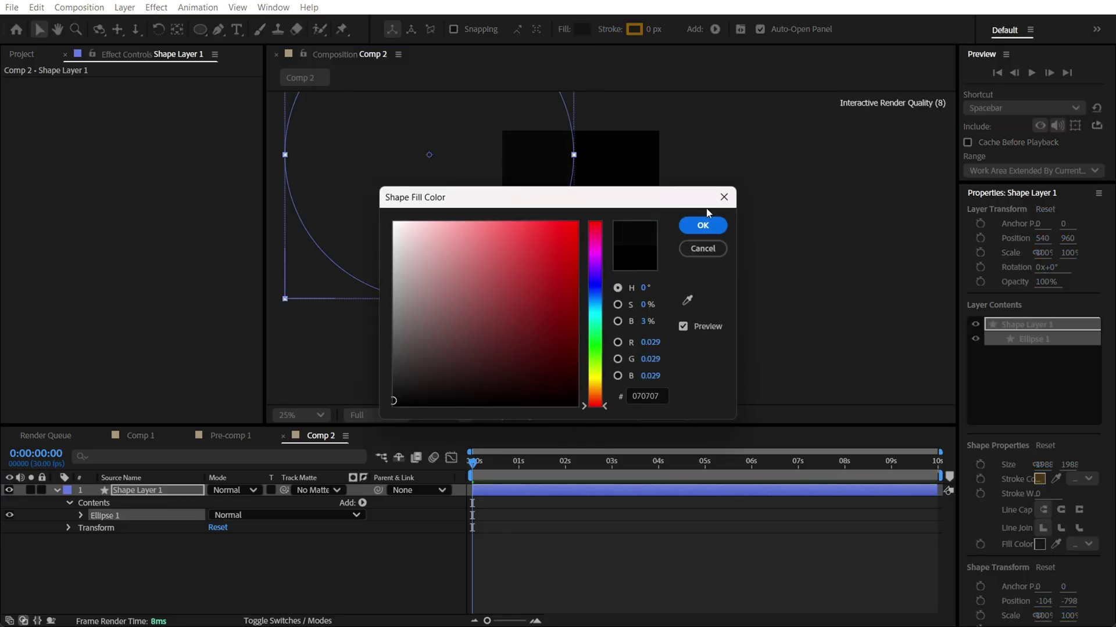
pyautogui.click(704, 225)
pyautogui.click(692, 227)
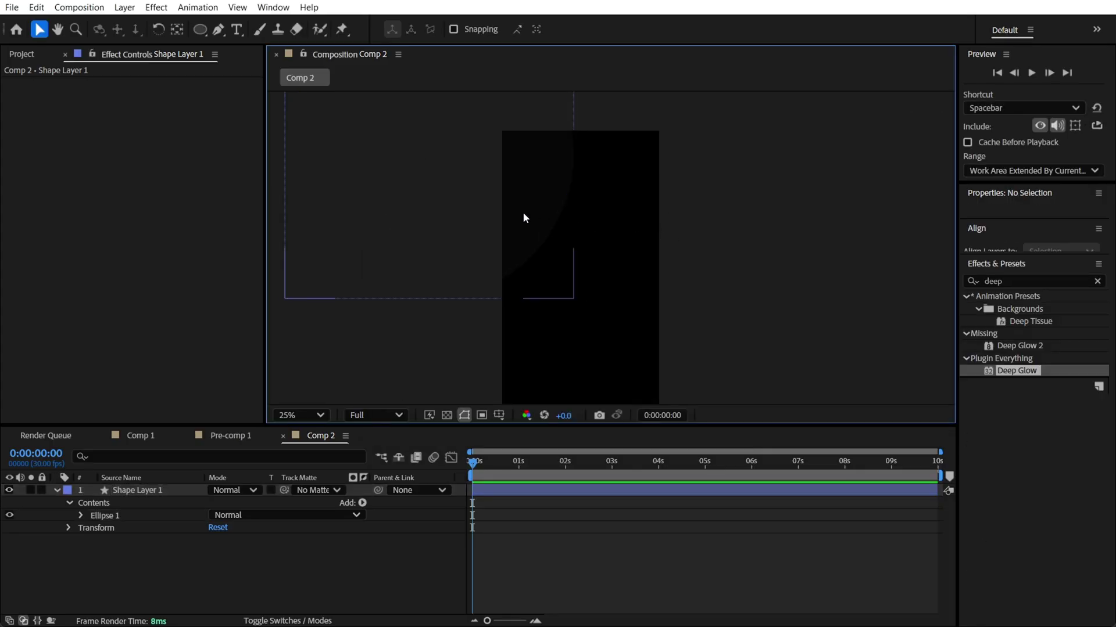
# - Apply the Bevel and Emboss layer style to Shape Layer 1
pyautogui.rightClick(118, 493)
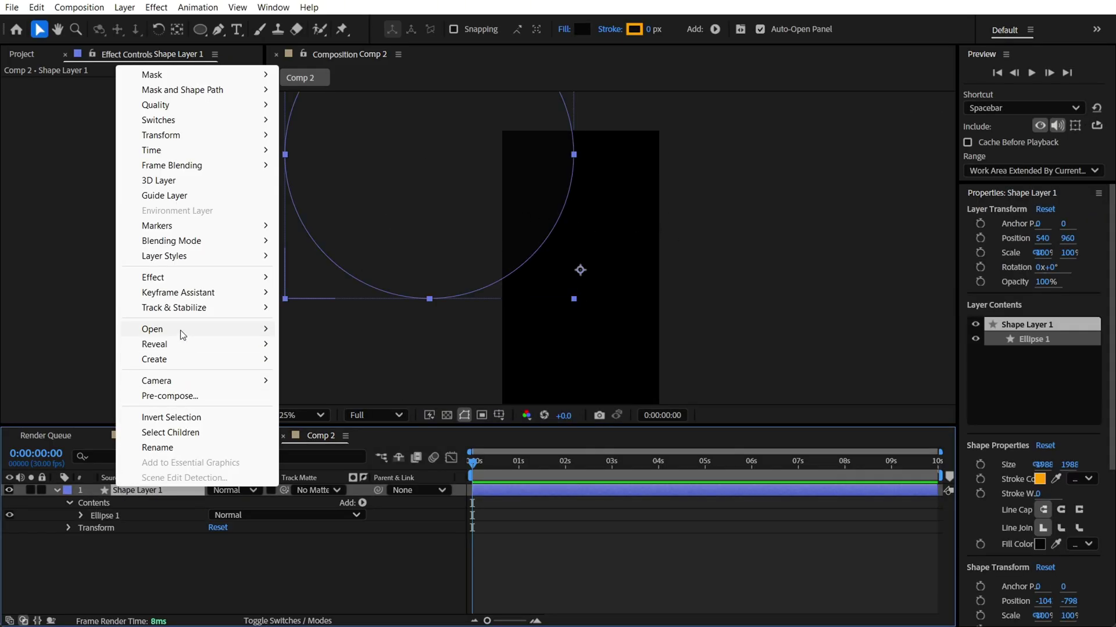
pyautogui.moveTo(187, 265)
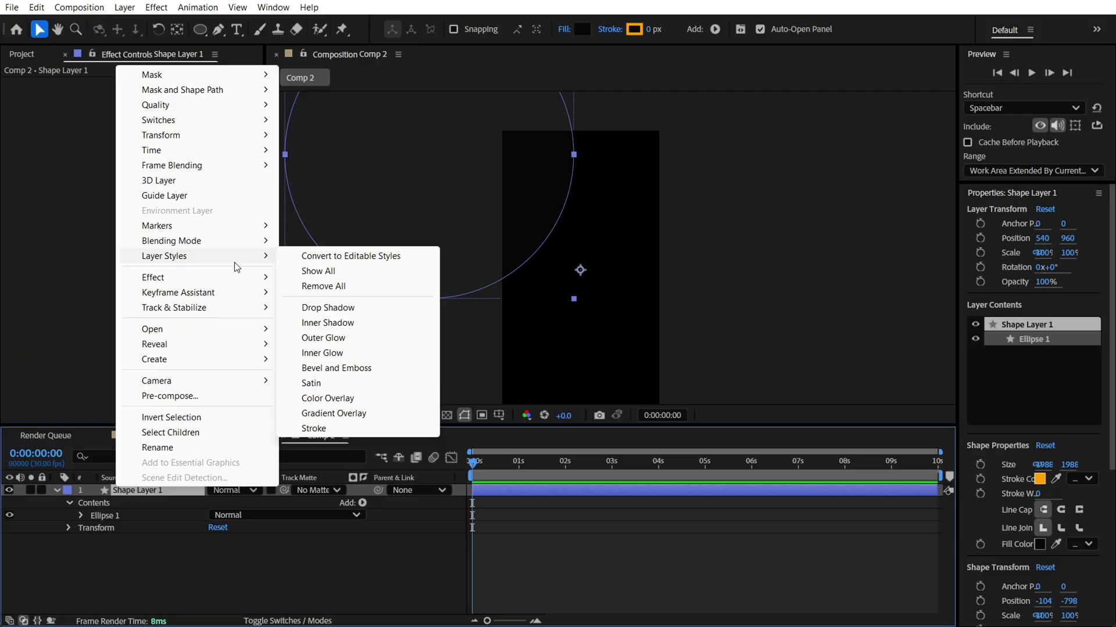
pyautogui.click(320, 372)
# - Set the Bevel and Emboss angle of Shape Layer 1 to 2x+48°
pyautogui.scroll(4, 193, 552)
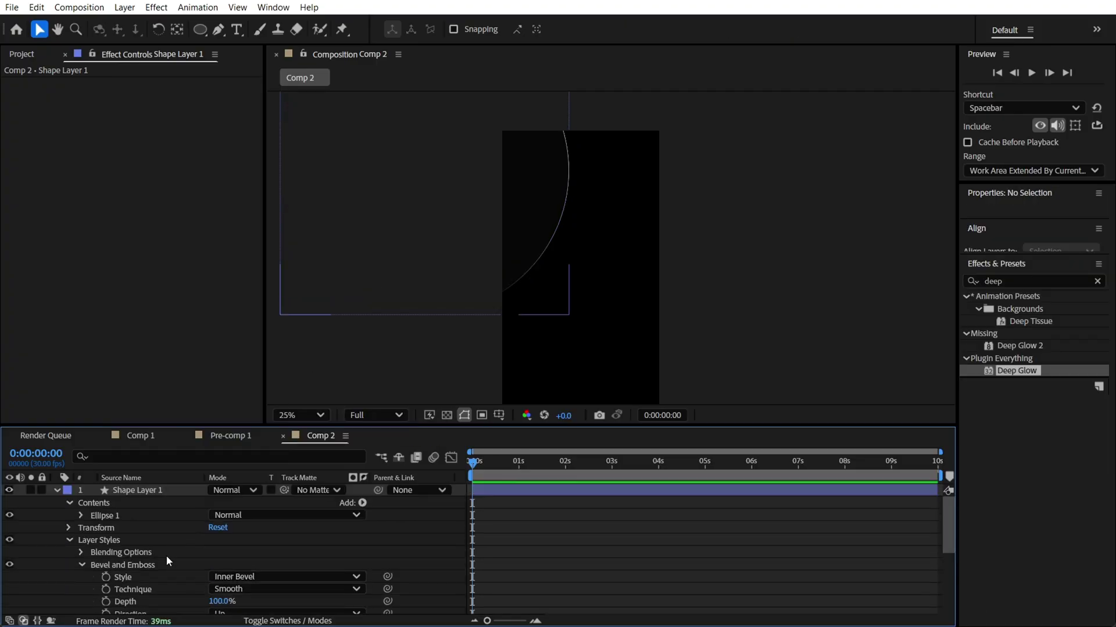
pyautogui.scroll(-4, 166, 556)
pyautogui.click(138, 555)
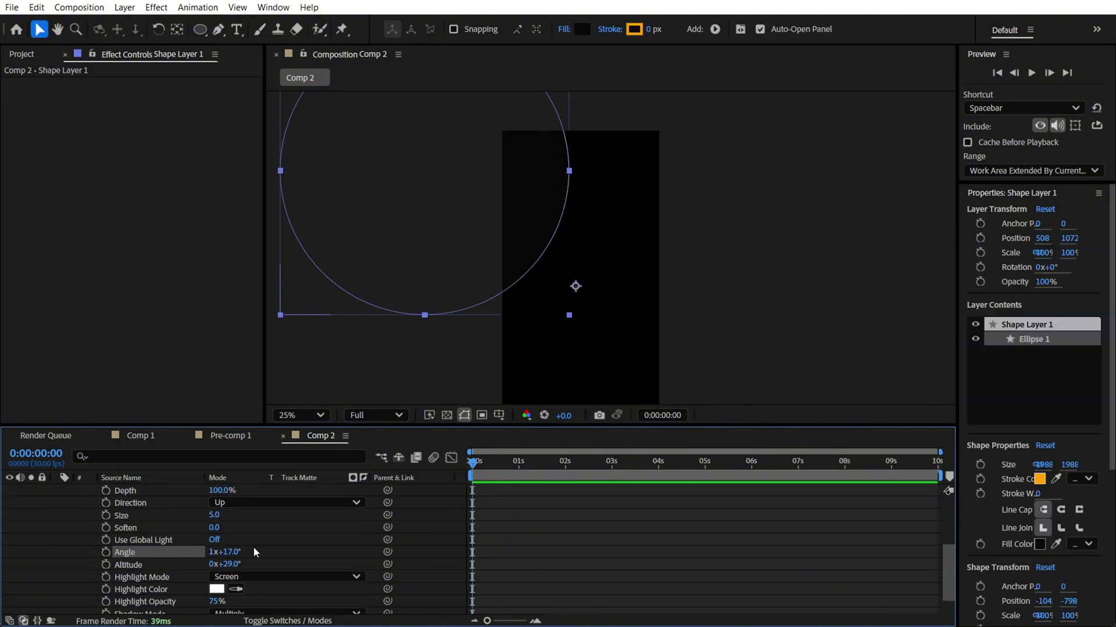
pyautogui.click(256, 545)
pyautogui.scroll(2, 578, 176)
pyautogui.press('space')
pyautogui.moveTo(526, 254); pyautogui.dragTo(541, 256)
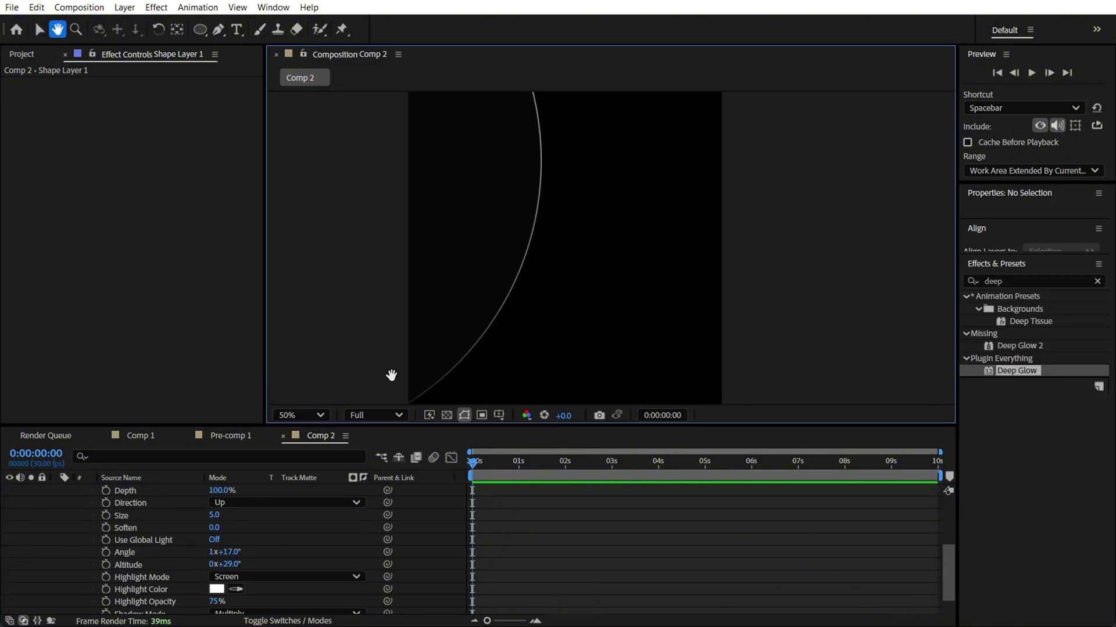
pyautogui.moveTo(233, 558); pyautogui.dragTo(196, 550)
pyautogui.click(258, 546)
pyautogui.press('space')
pyautogui.moveTo(565, 267); pyautogui.dragTo(535, 321)
# - Duplicate the circle layer and move the copy to the frame's opposite side at about 2636, 1072
pyautogui.press('v')
pyautogui.click(497, 281)
pyautogui.press(',')
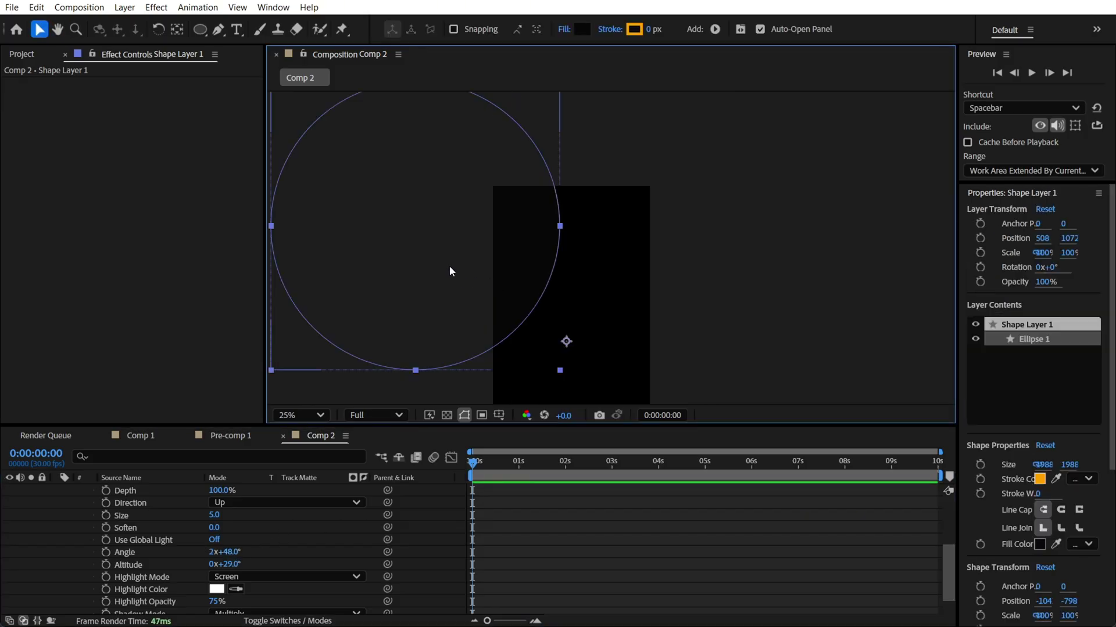
pyautogui.moveTo(450, 268); pyautogui.dragTo(763, 259)
pyautogui.click(585, 265)
pyautogui.click(462, 261)
pyautogui.scroll(-2, 267, 563)
pyautogui.scroll(5, 218, 540)
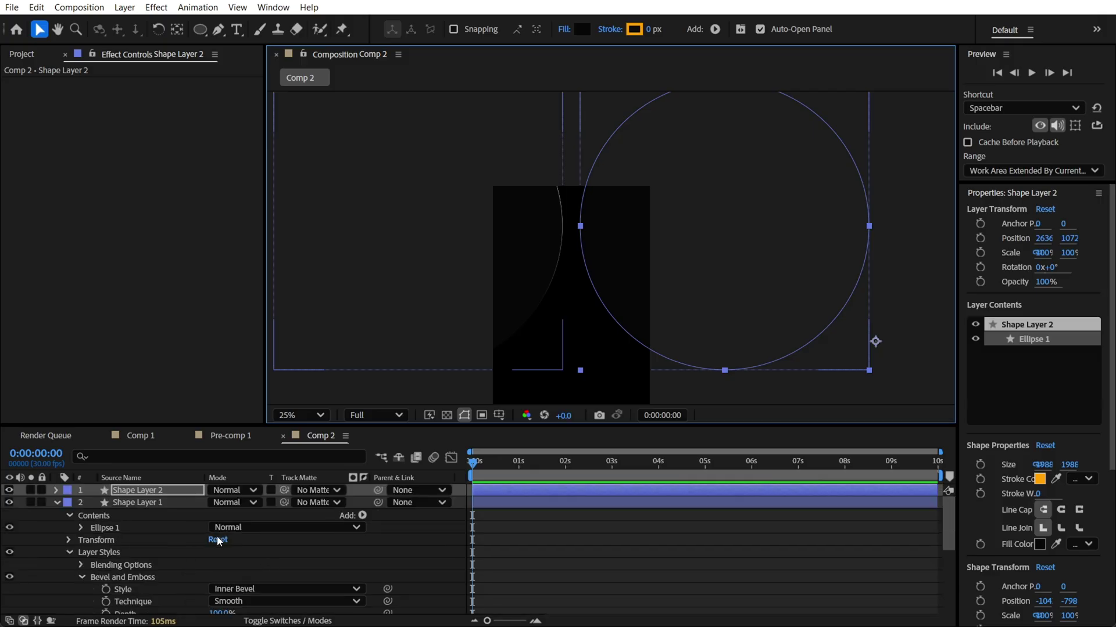
# - Set the duplicate circle's Bevel and Emboss angle to 3x+153° and its size to 5
pyautogui.click(57, 490)
pyautogui.click(69, 528)
pyautogui.click(81, 553)
pyautogui.scroll(-3, 166, 555)
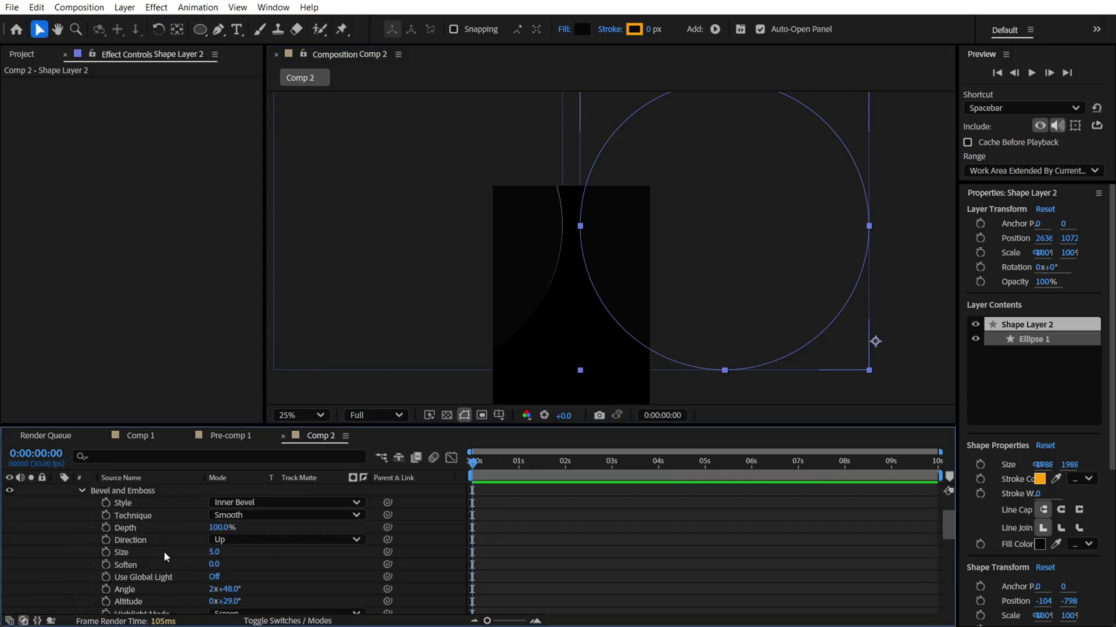
pyautogui.moveTo(231, 553); pyautogui.dragTo(216, 514)
pyautogui.scroll(3, 577, 254)
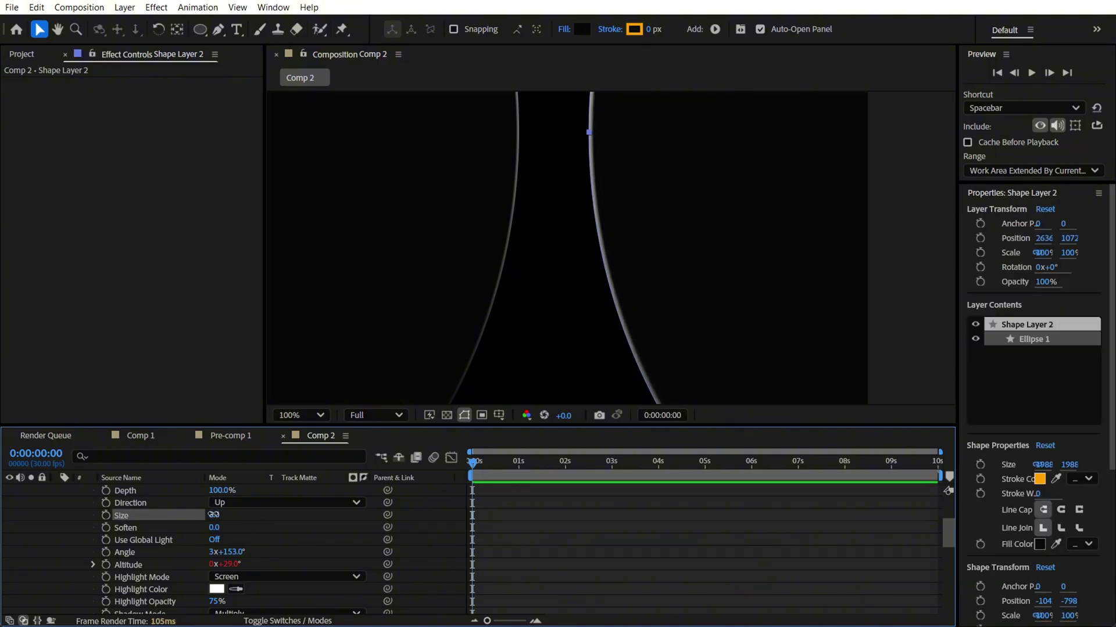
pyautogui.write('5')
pyautogui.press('Return')
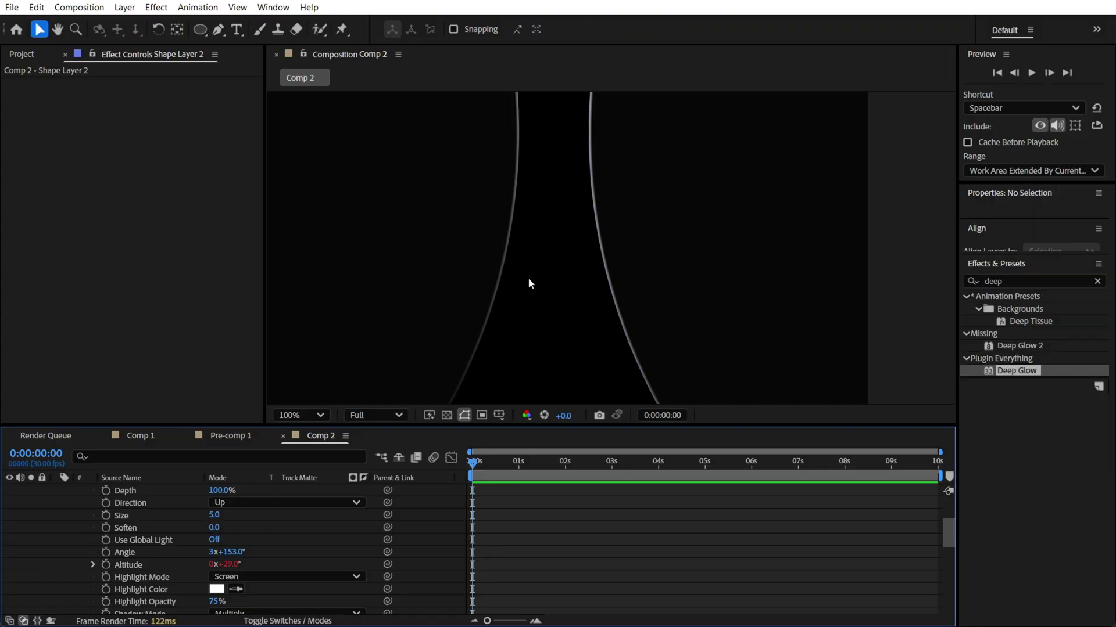
# - Nudge the two circles slightly farther apart, placing Shape Layer 2 at about 2694, 1072
pyautogui.scroll(-2, 528, 284)
pyautogui.click(568, 195)
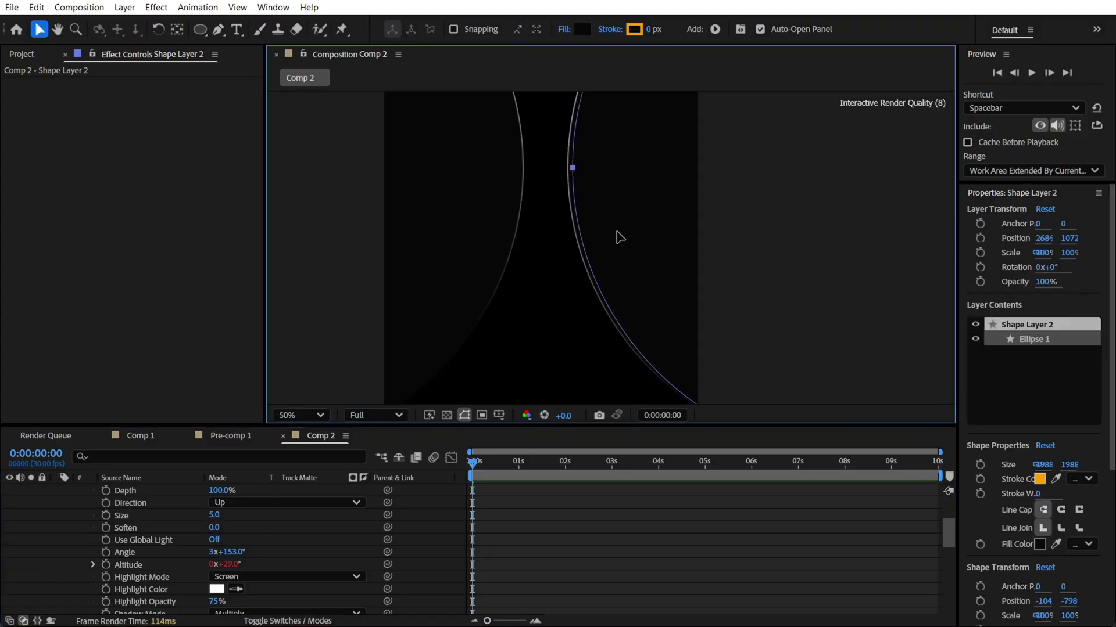
pyautogui.click(461, 237)
pyautogui.moveTo(645, 237); pyautogui.dragTo(649, 237)
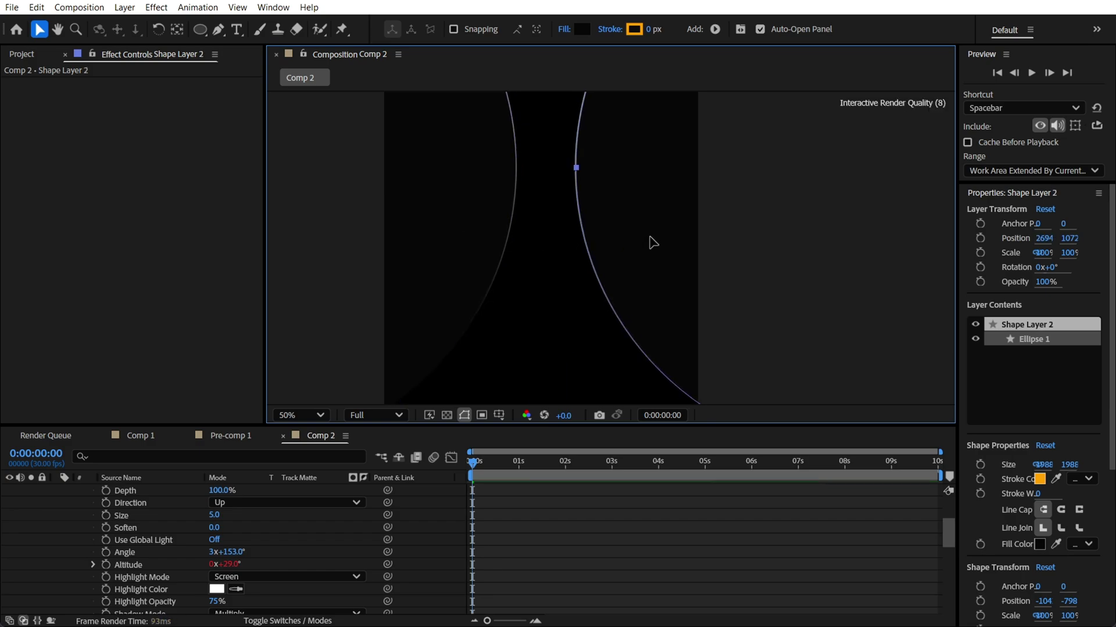
pyautogui.scroll(-2, 574, 287)
# - Widen the gap and raise both circles, placing Shape Layer 1 at about 480, 1020 and Shape Layer 2 at about 2728, 996
pyautogui.click(531, 246)
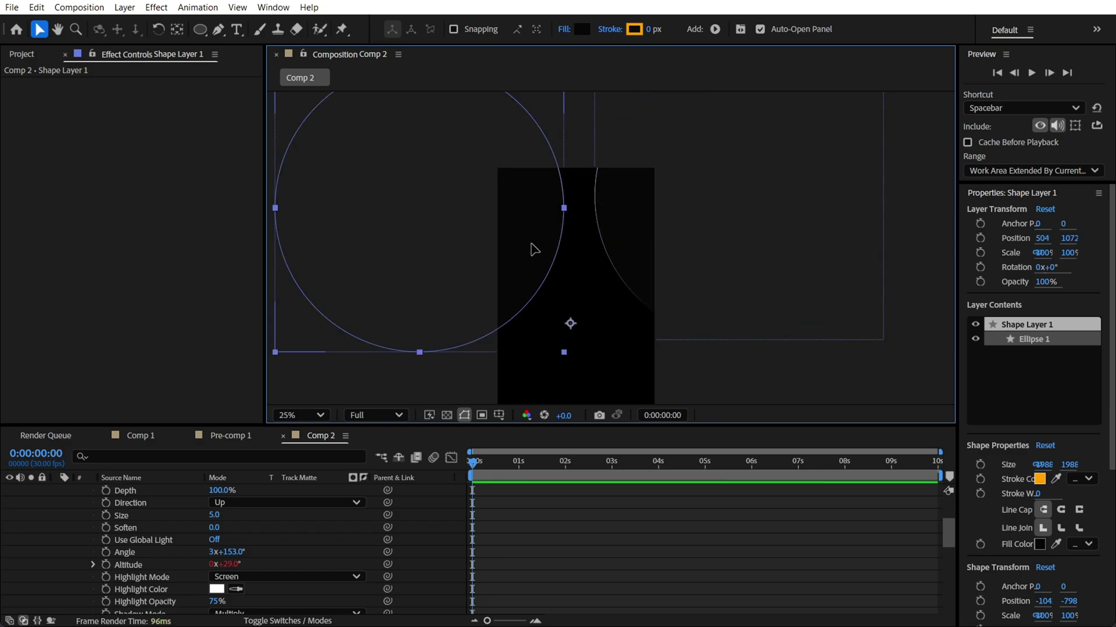
pyautogui.click(678, 346)
pyautogui.moveTo(623, 391); pyautogui.dragTo(608, 318)
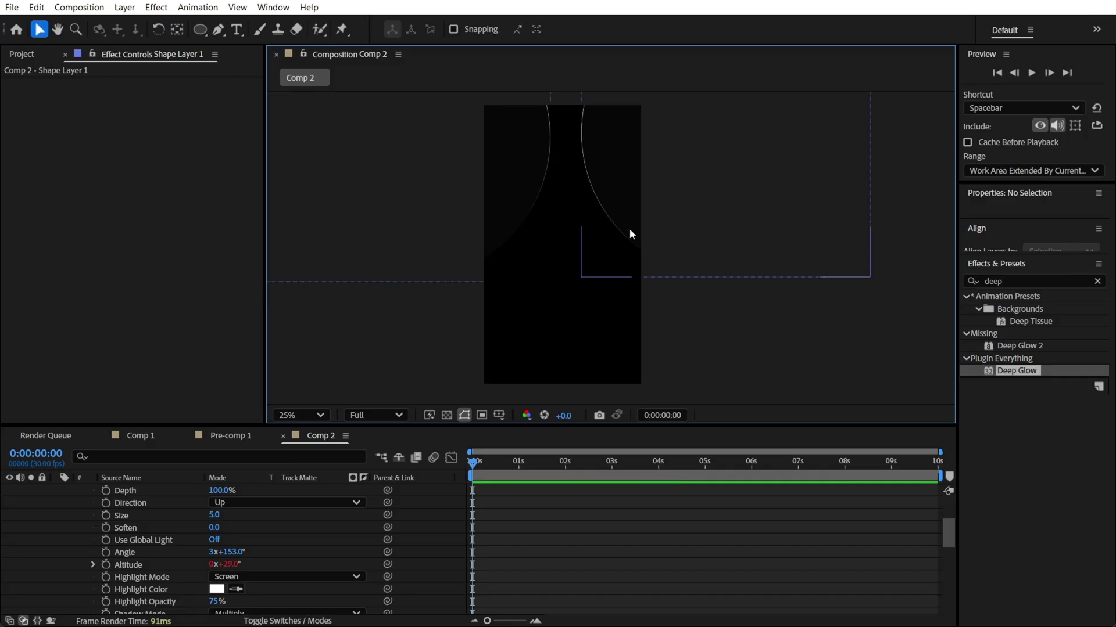
pyautogui.click(634, 234)
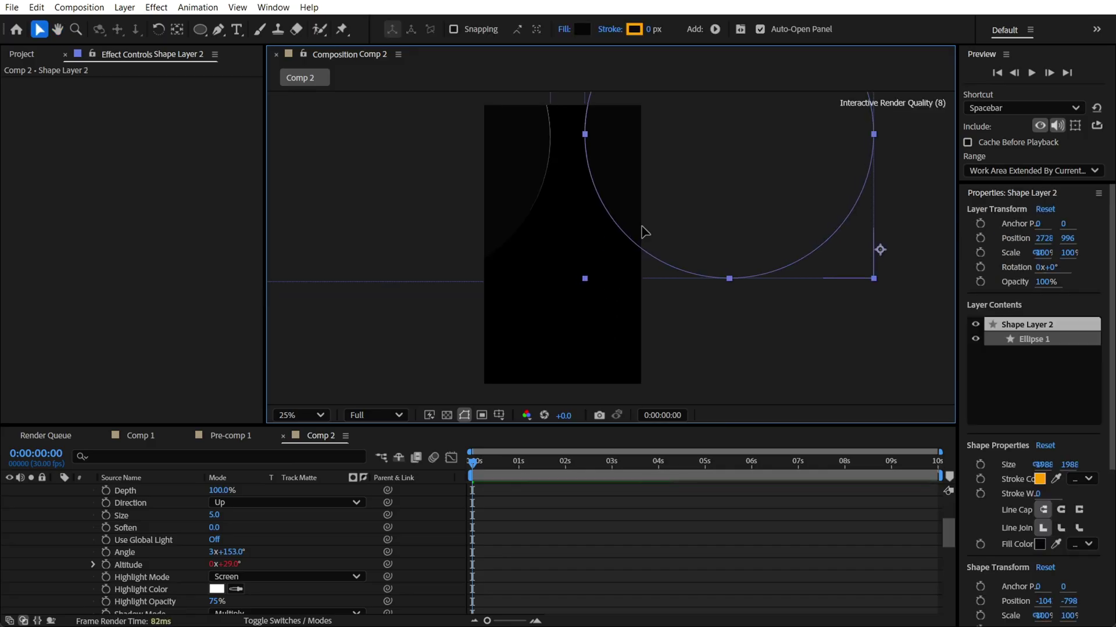
pyautogui.click(666, 352)
pyautogui.moveTo(502, 202); pyautogui.dragTo(498, 202)
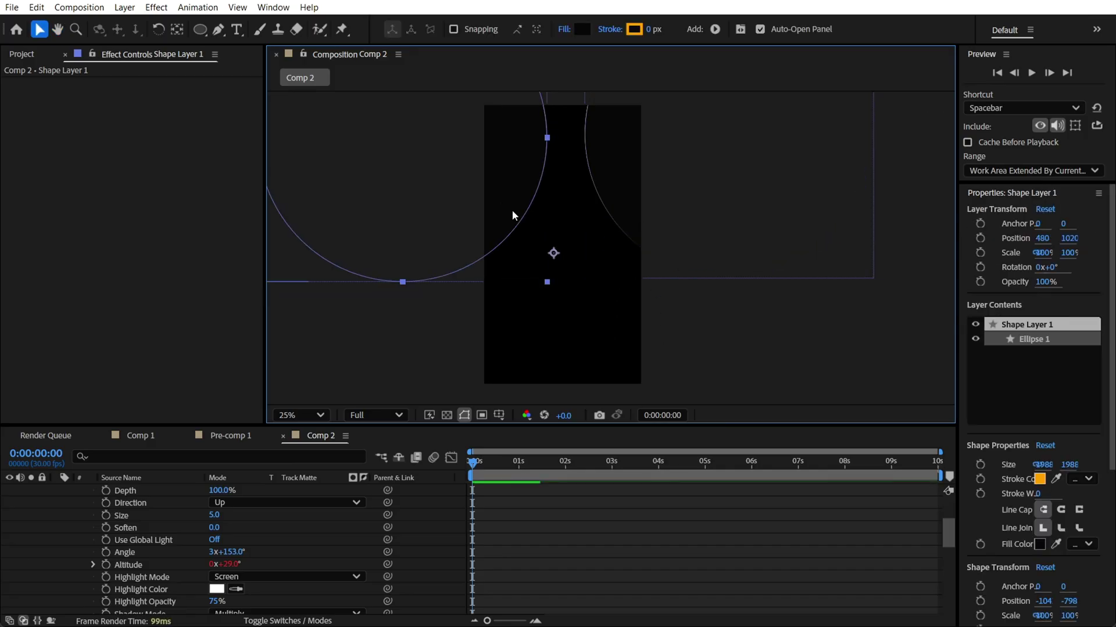
pyautogui.click(624, 228)
pyautogui.click(696, 323)
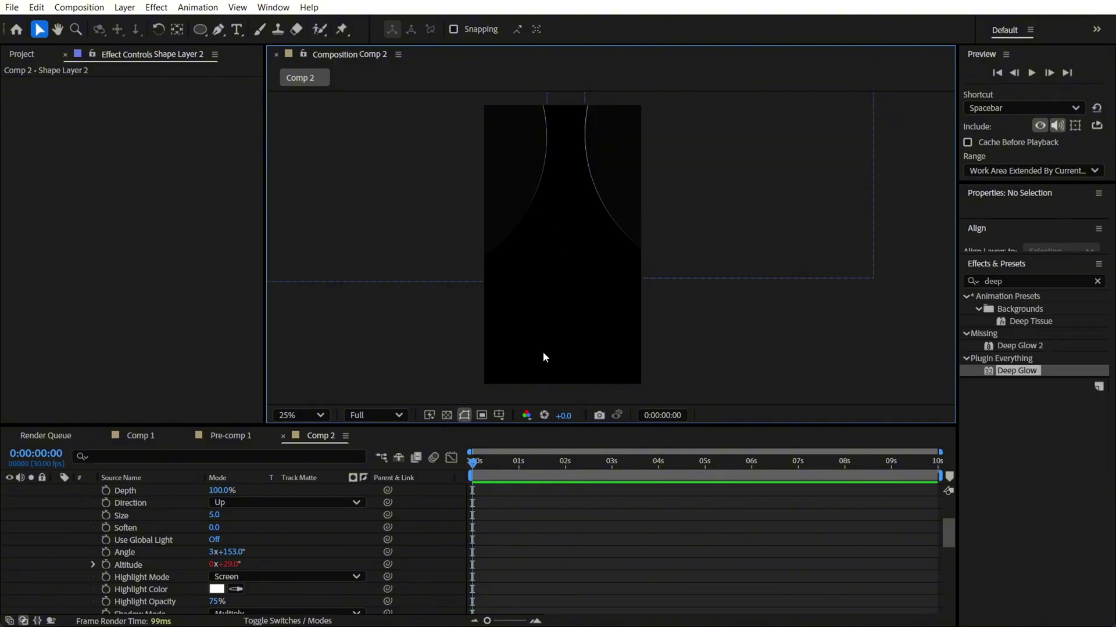
# - Create a new composition-size solid, 1080 × 1920 px, in near-black #090909
pyautogui.click(642, 193)
pyautogui.click(677, 301)
pyautogui.rightClick(410, 507)
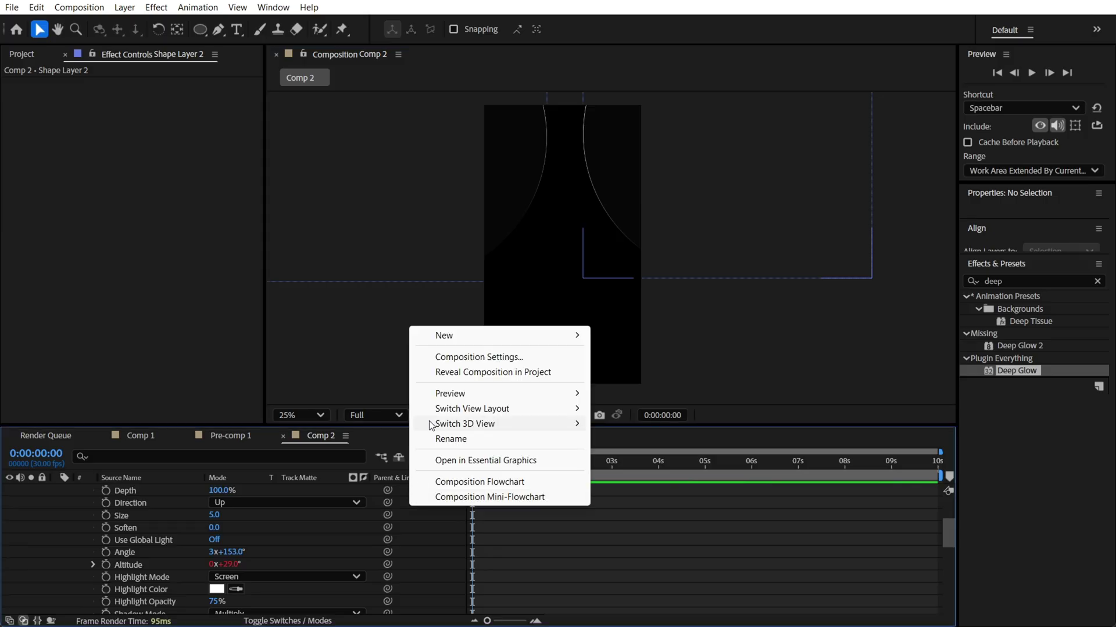
pyautogui.moveTo(452, 343)
pyautogui.click(624, 373)
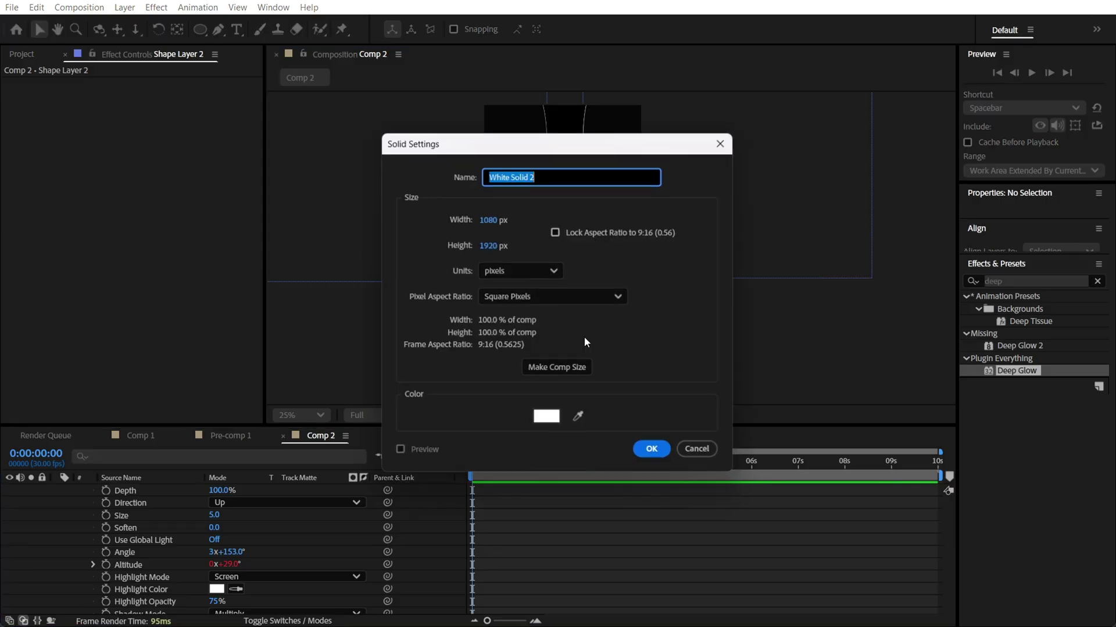
pyautogui.click(547, 420)
pyautogui.moveTo(417, 388); pyautogui.dragTo(380, 395)
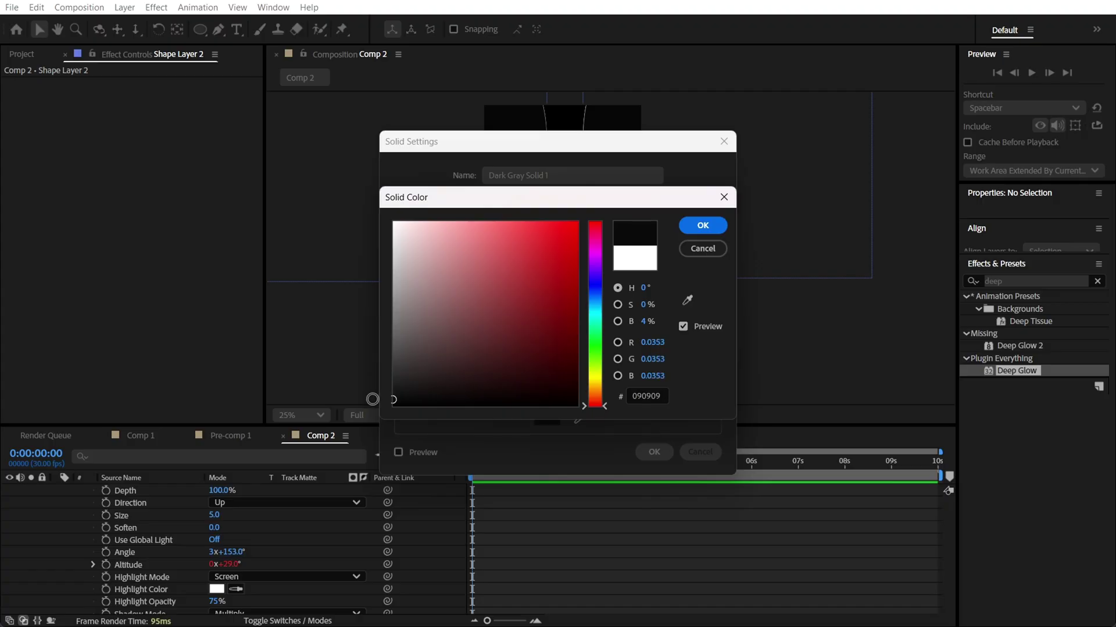
pyautogui.click(701, 225)
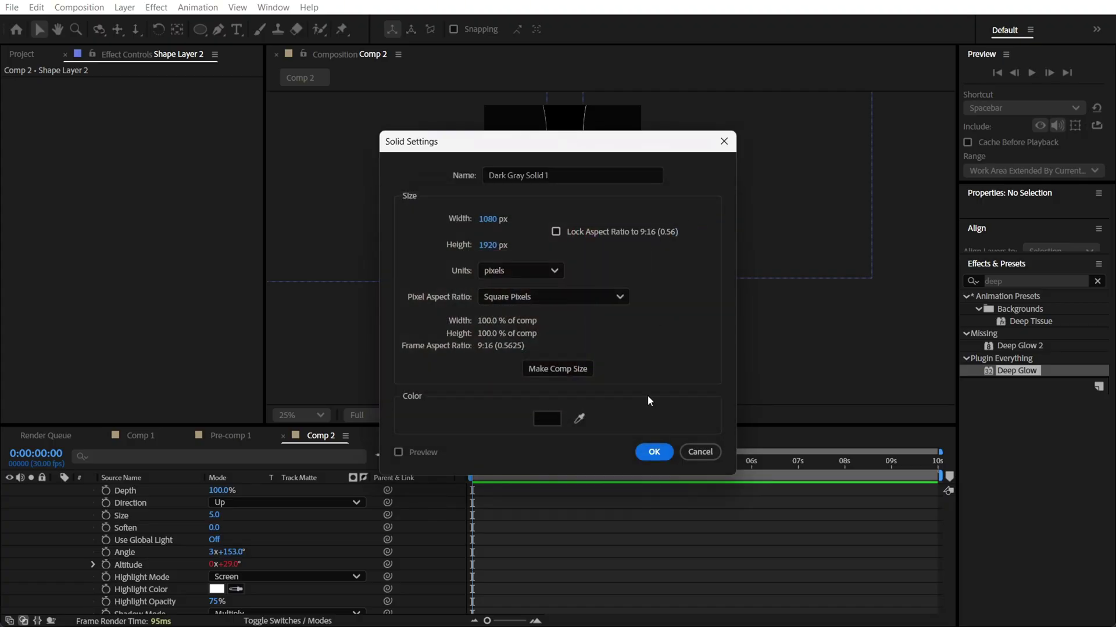
pyautogui.click(654, 452)
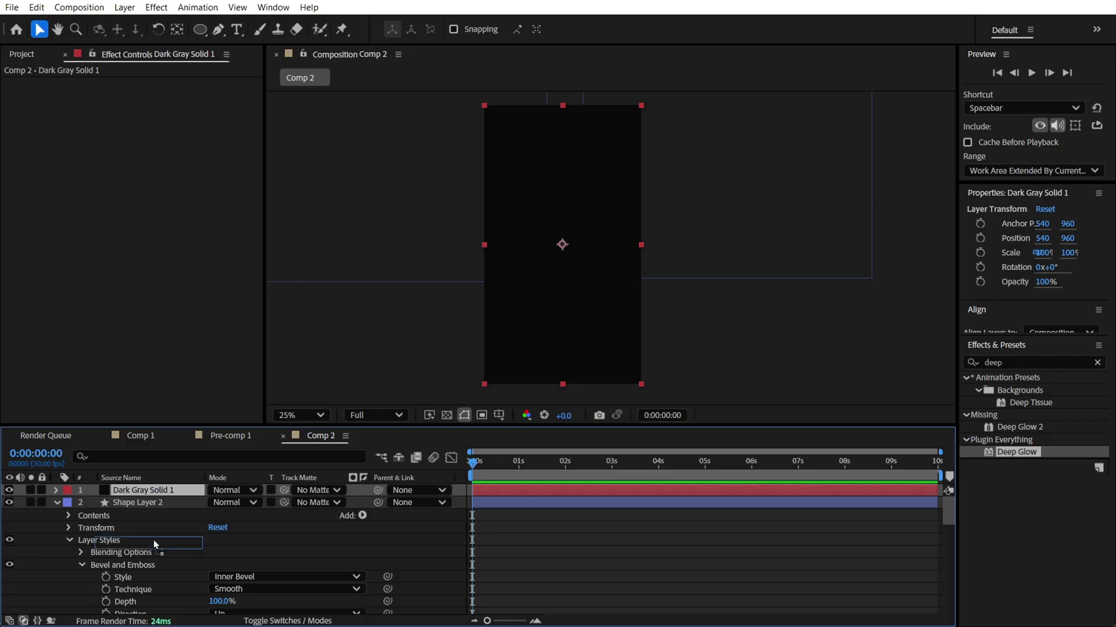
# - Move Dark Gray Solid 1 beneath both circle layers as the composition's background
pyautogui.scroll(-6, 150, 616)
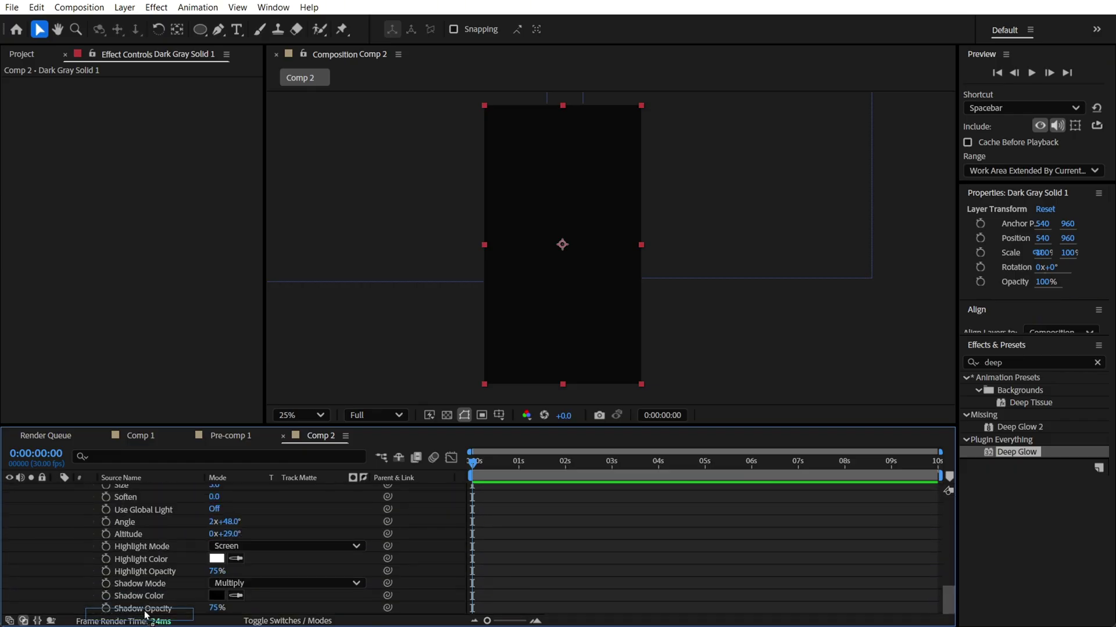
pyautogui.moveTo(145, 612); pyautogui.dragTo(145, 612)
pyautogui.click(132, 615)
pyautogui.click(133, 610)
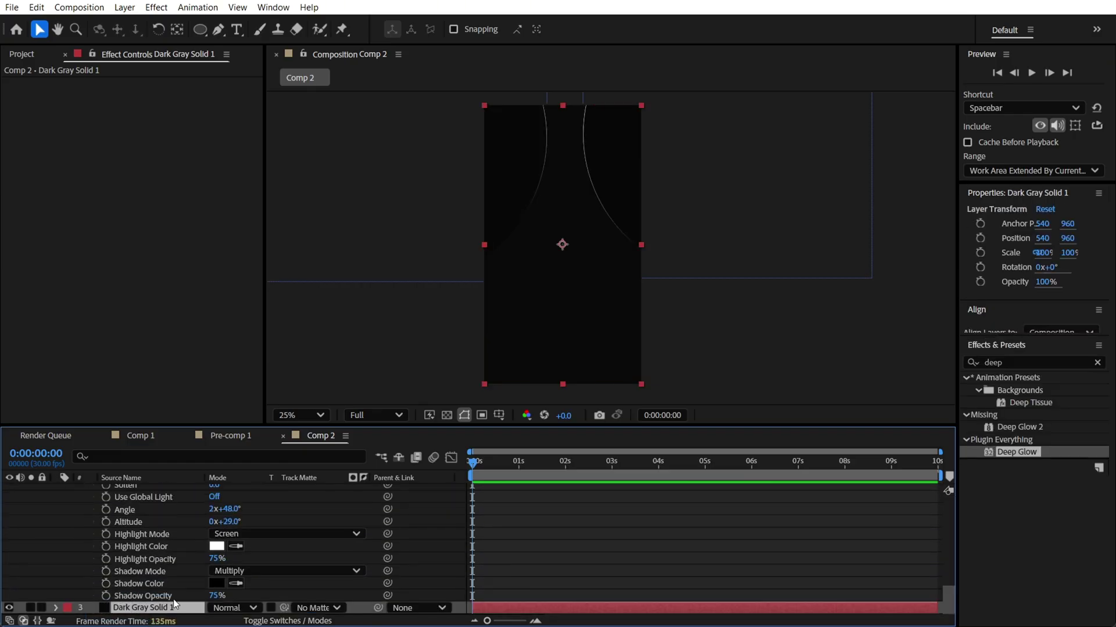
pyautogui.click(665, 363)
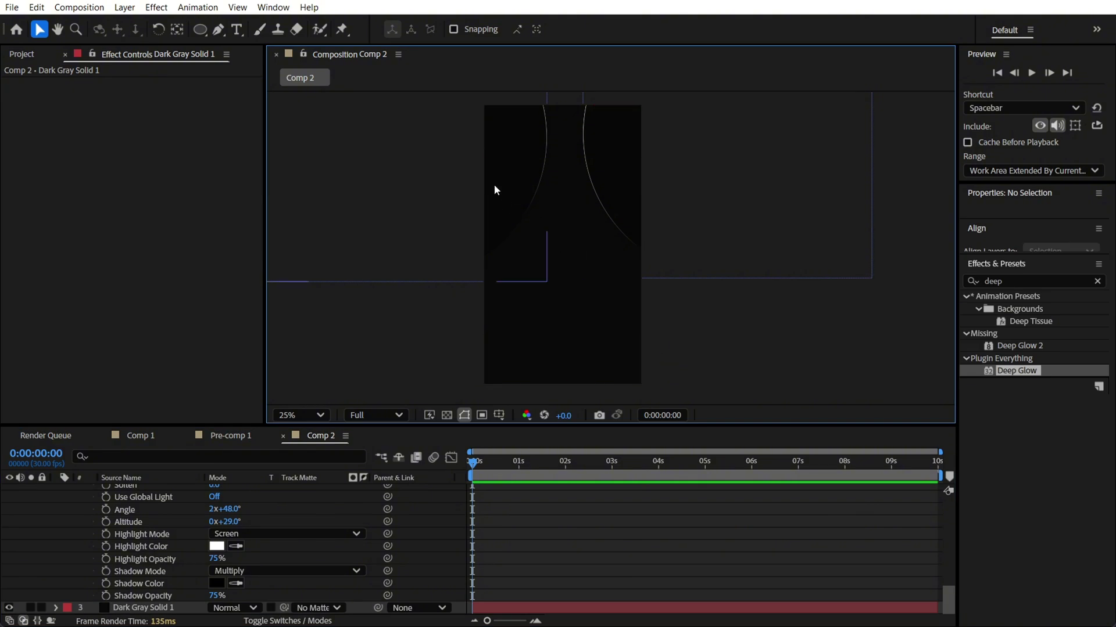
# - Create a small circle of about 220 × 220 px on its own shape layer, below the large circle at the frame's left side
pyautogui.press('.')
pyautogui.press('h')
pyautogui.moveTo(513, 174); pyautogui.dragTo(550, 245)
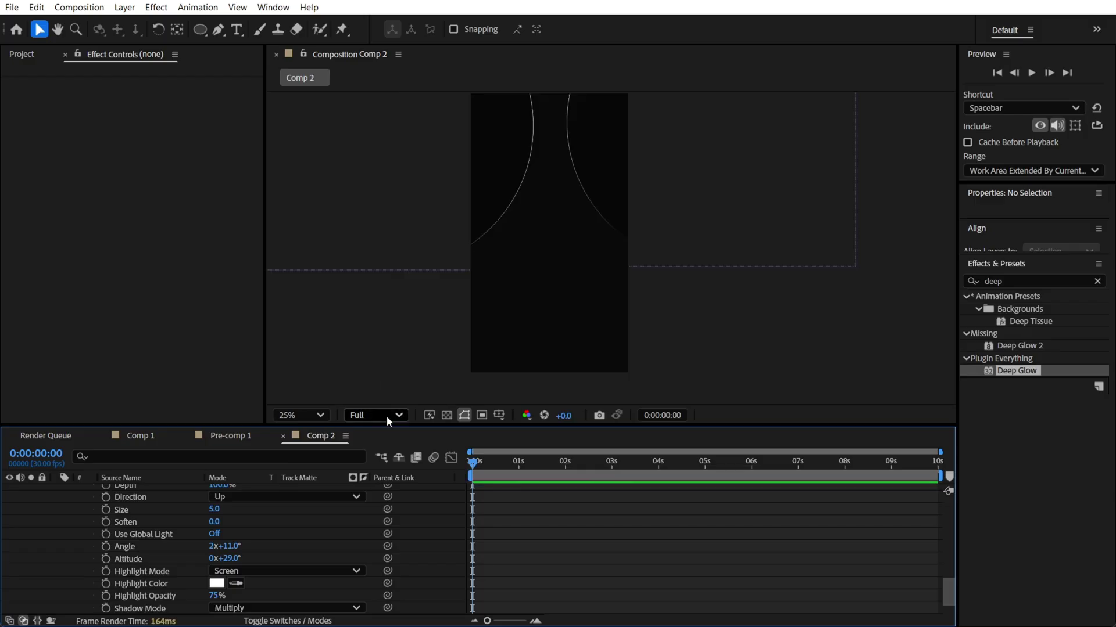
pyautogui.press('q')
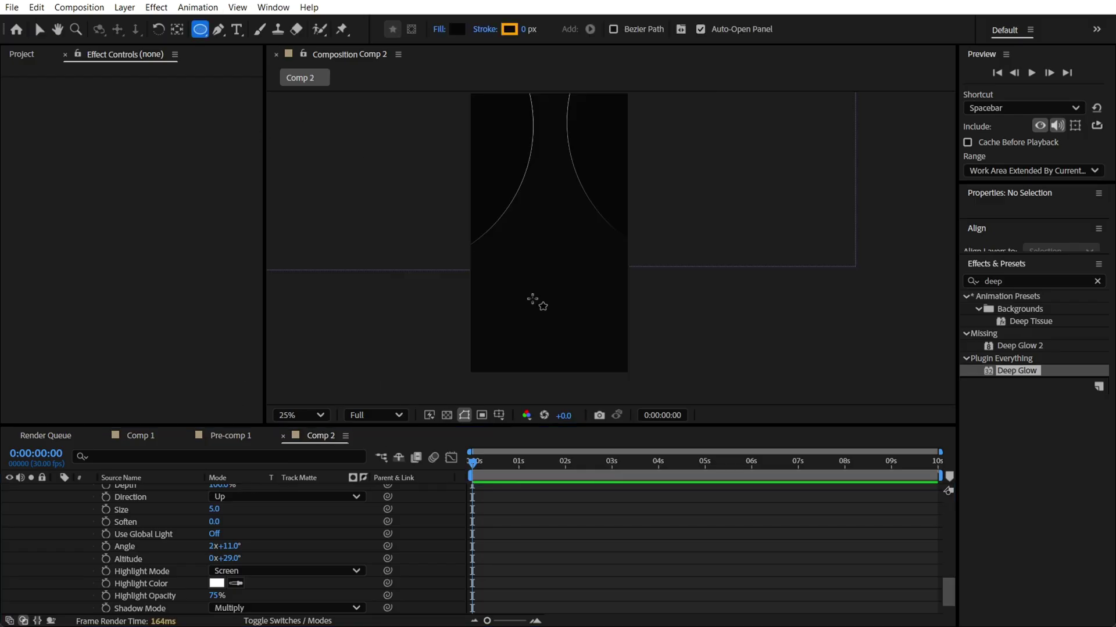
pyautogui.moveTo(532, 299)
pyautogui.mouseDown()
pyautogui.moveTo(564, 330)
pyautogui.moveTo(523, 308)
pyautogui.moveTo(538, 243)
pyautogui.mouseUp()
pyautogui.press('v')
pyautogui.click(697, 319)
pyautogui.scroll(2, 511, 308)
pyautogui.press('space')
pyautogui.press('v')
pyautogui.click(480, 260)
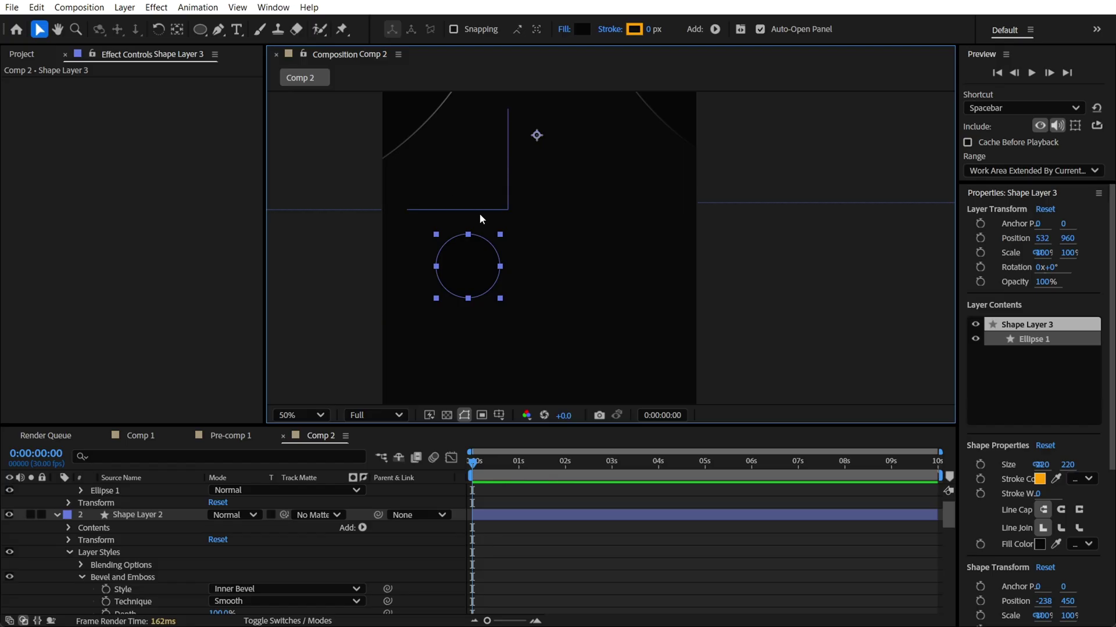
# - Set the small circle's fill to near-black #070707
pyautogui.moveTo(585, 139); pyautogui.dragTo(581, 136)
pyautogui.click(581, 29)
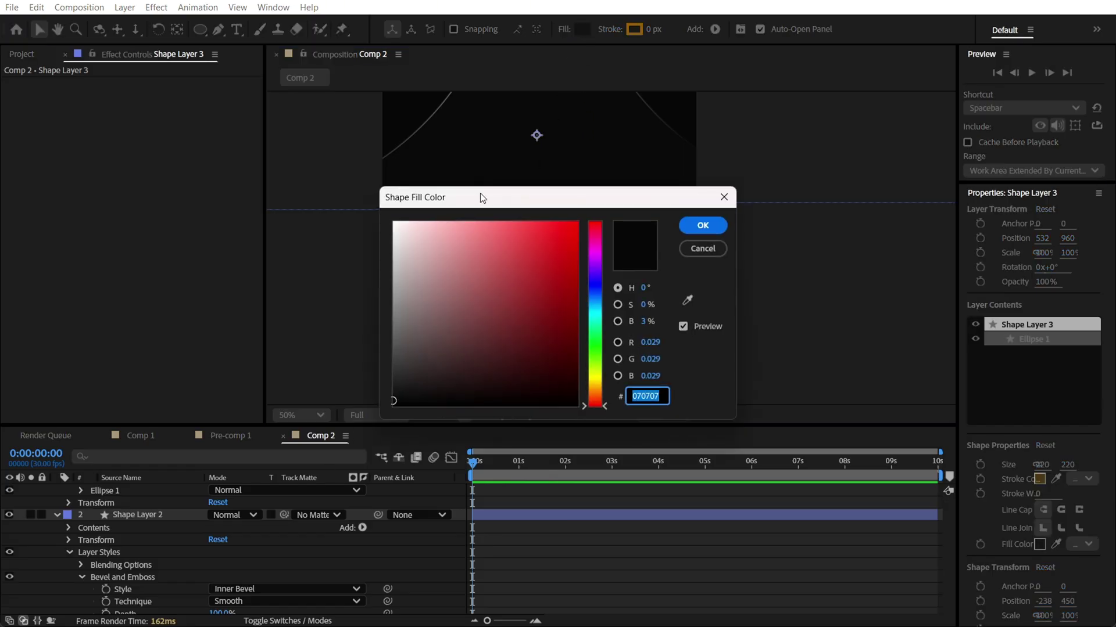
pyautogui.moveTo(481, 194); pyautogui.dragTo(666, 200)
pyautogui.click(581, 401)
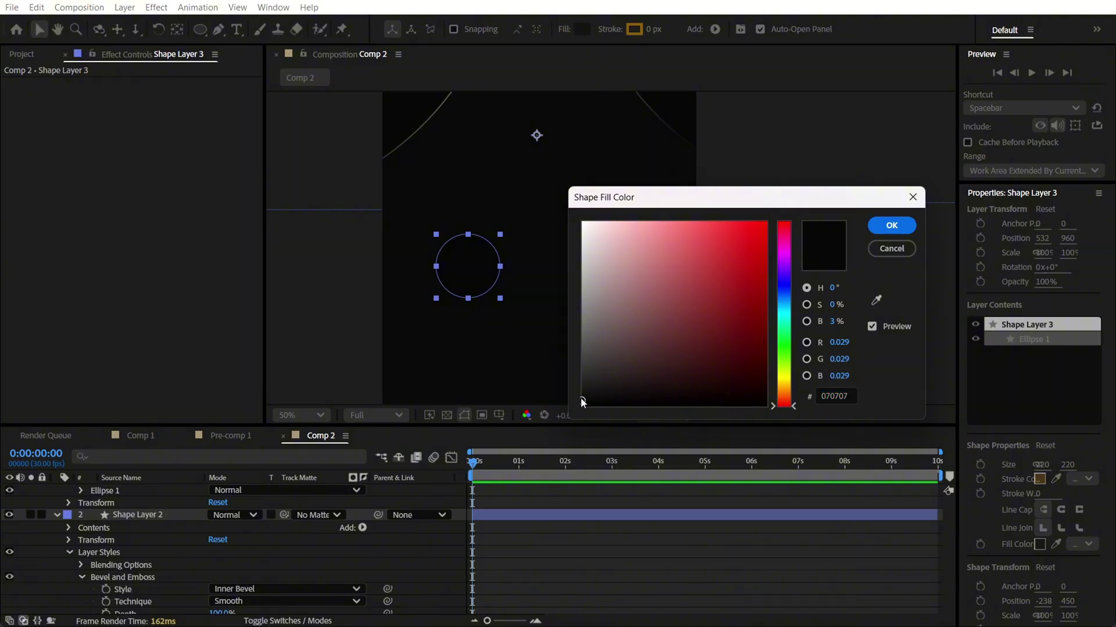
pyautogui.click(891, 226)
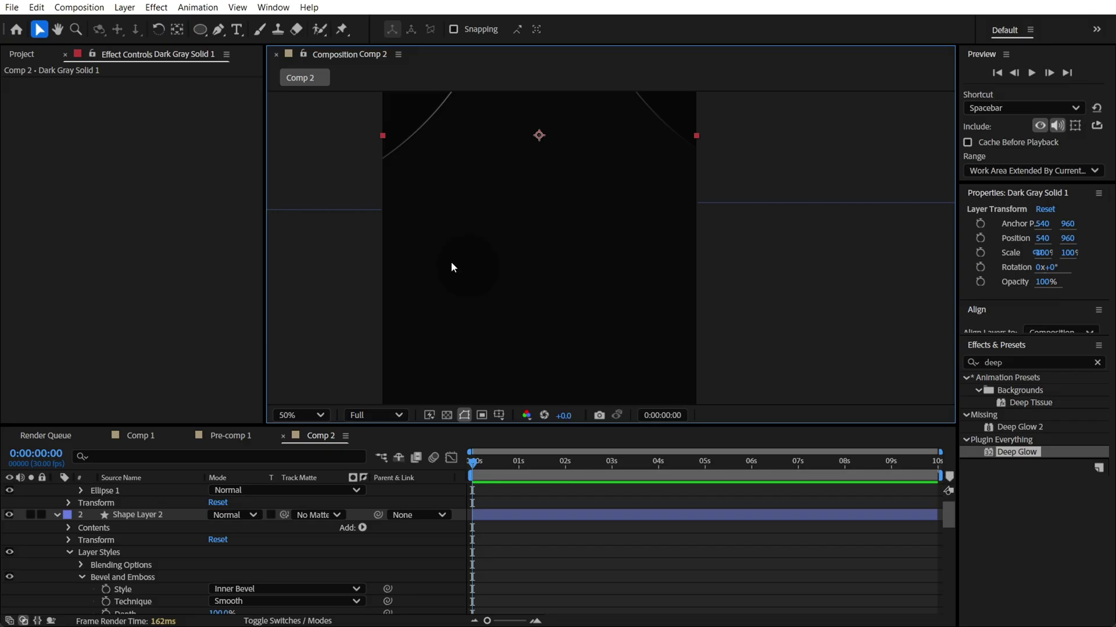
# - Match Shape Layer 3's fill to the dark background by sampling its color with the eyedropper
pyautogui.scroll(1, 134, 523)
pyautogui.click(139, 516)
pyautogui.click(143, 492)
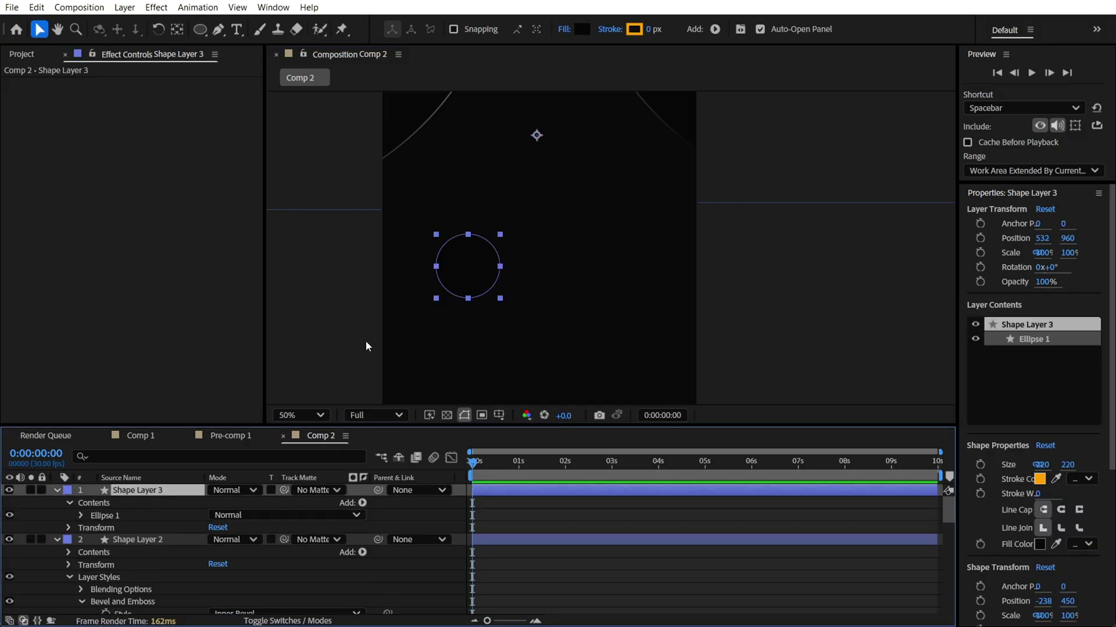
pyautogui.click(583, 29)
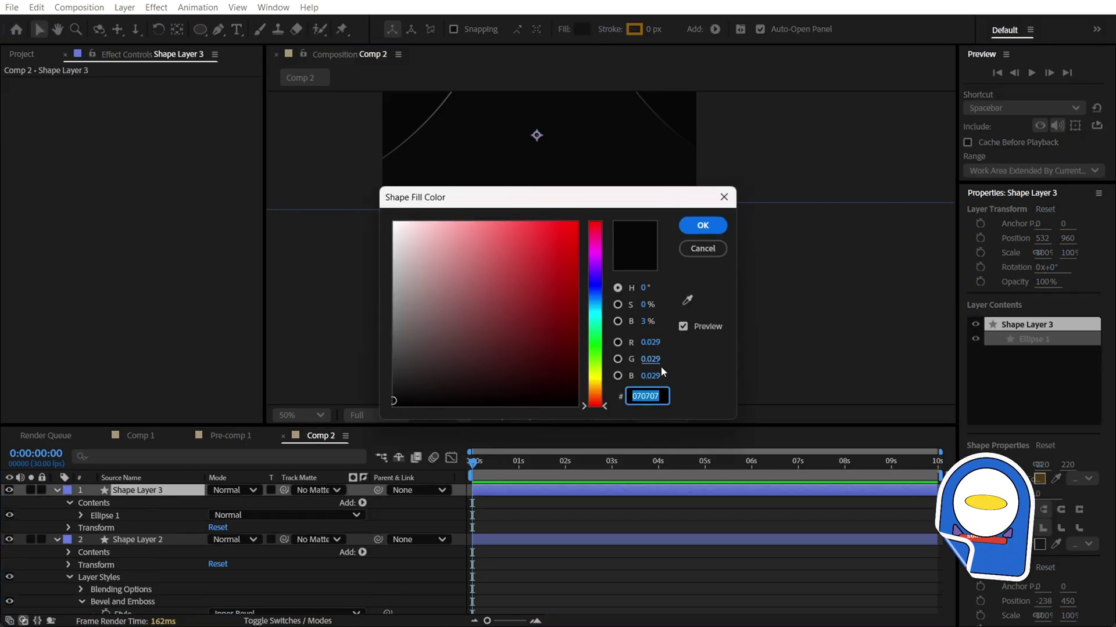
pyautogui.click(686, 300)
pyautogui.click(576, 141)
pyautogui.click(701, 224)
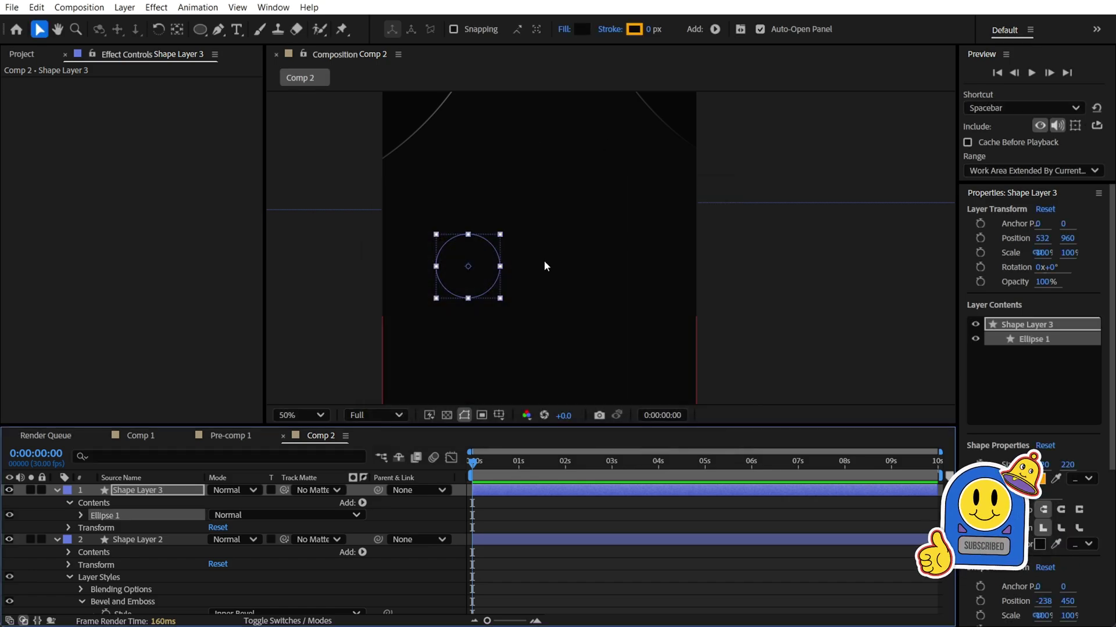
pyautogui.click(543, 264)
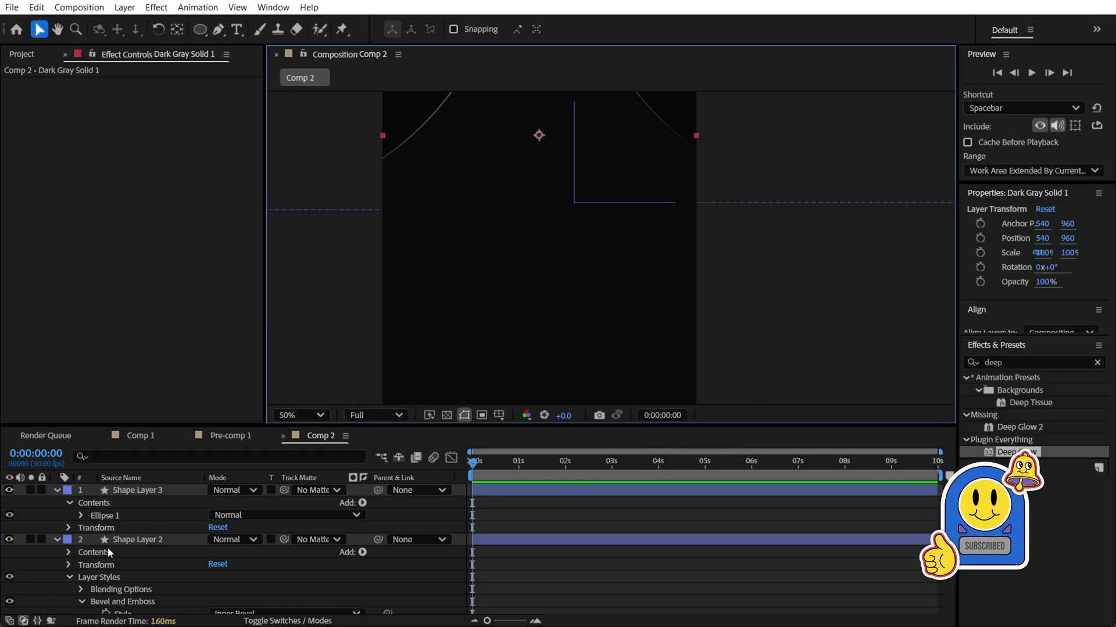
# - Add a Bevel and Emboss layer style to the small circle on Shape Layer 3
pyautogui.click(132, 491)
pyautogui.press('.')
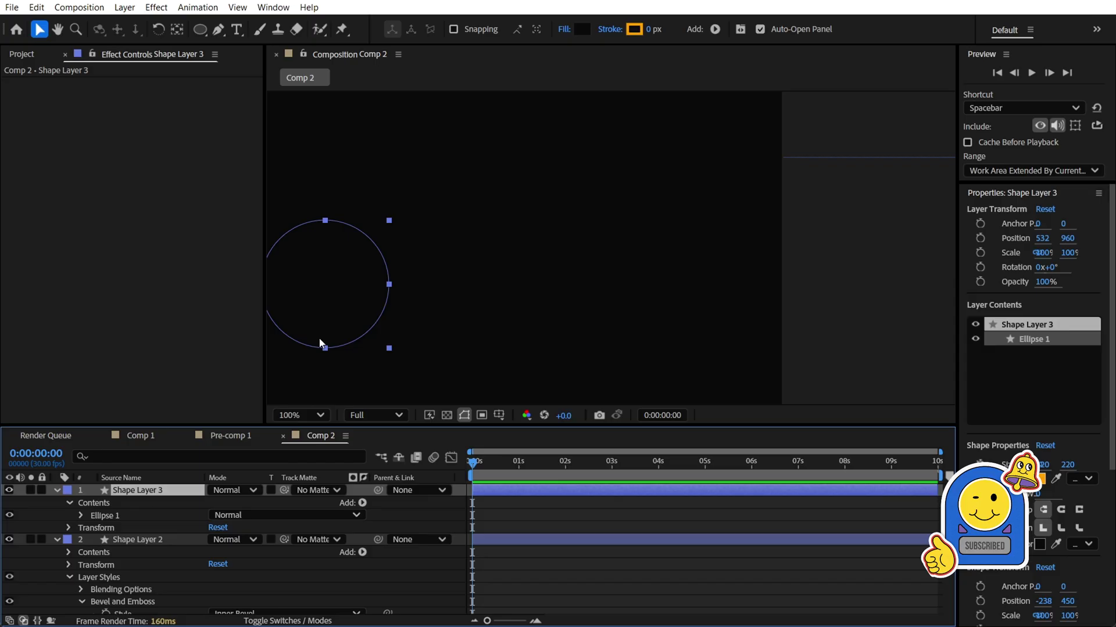
pyautogui.rightClick(174, 490)
pyautogui.moveTo(183, 268)
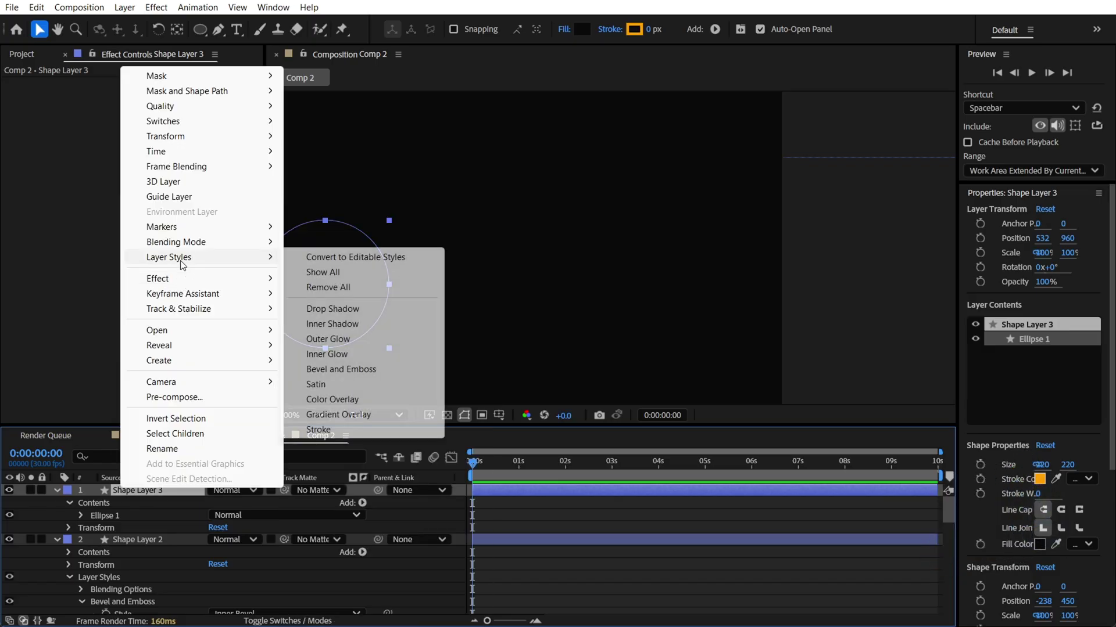
pyautogui.click(343, 371)
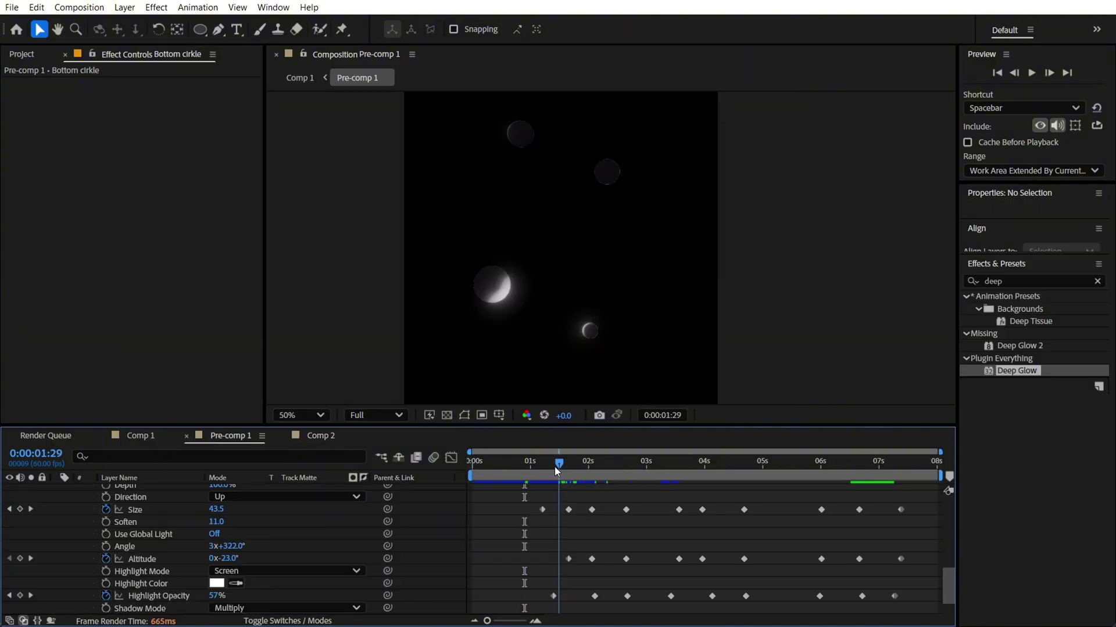
# - Examine the Bevel and Emboss keyframes for Size, Altitude and Highlight Opacity on the Bottom cirkle layer in Pre-comp 1
pyautogui.moveTo(243, 528); pyautogui.dragTo(156, 516)
pyautogui.click(132, 495)
pyautogui.click(141, 544)
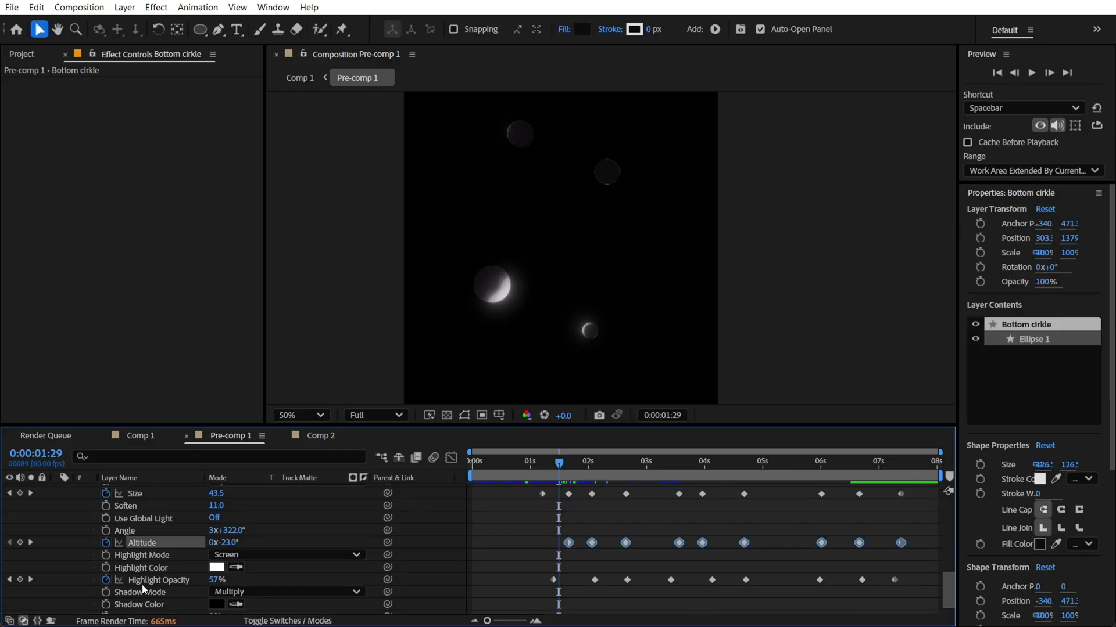
pyautogui.click(136, 493)
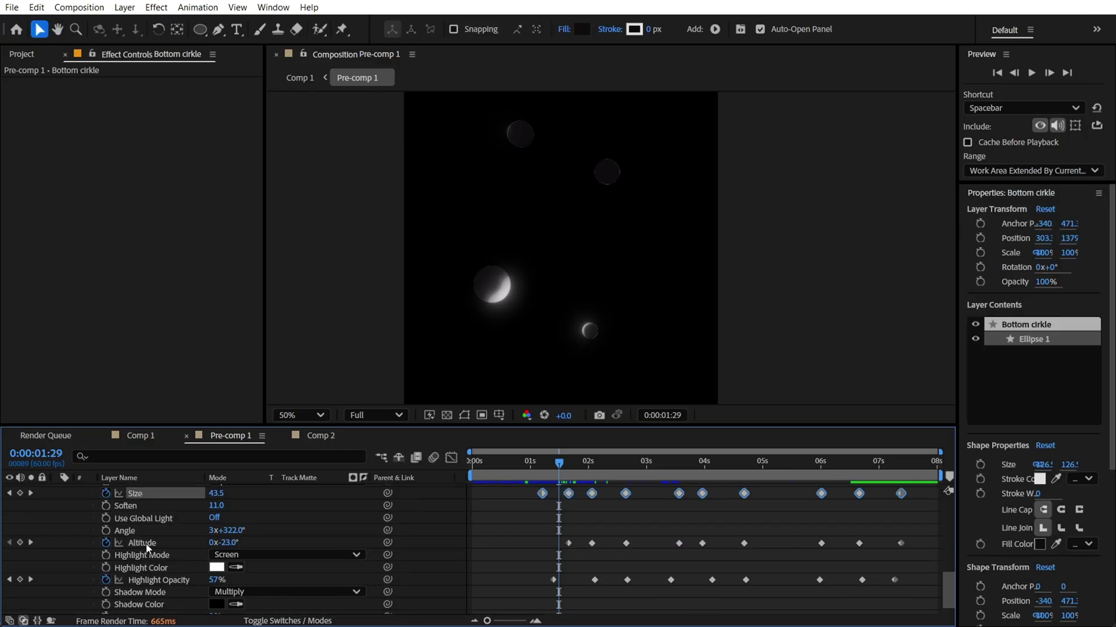
pyautogui.click(145, 581)
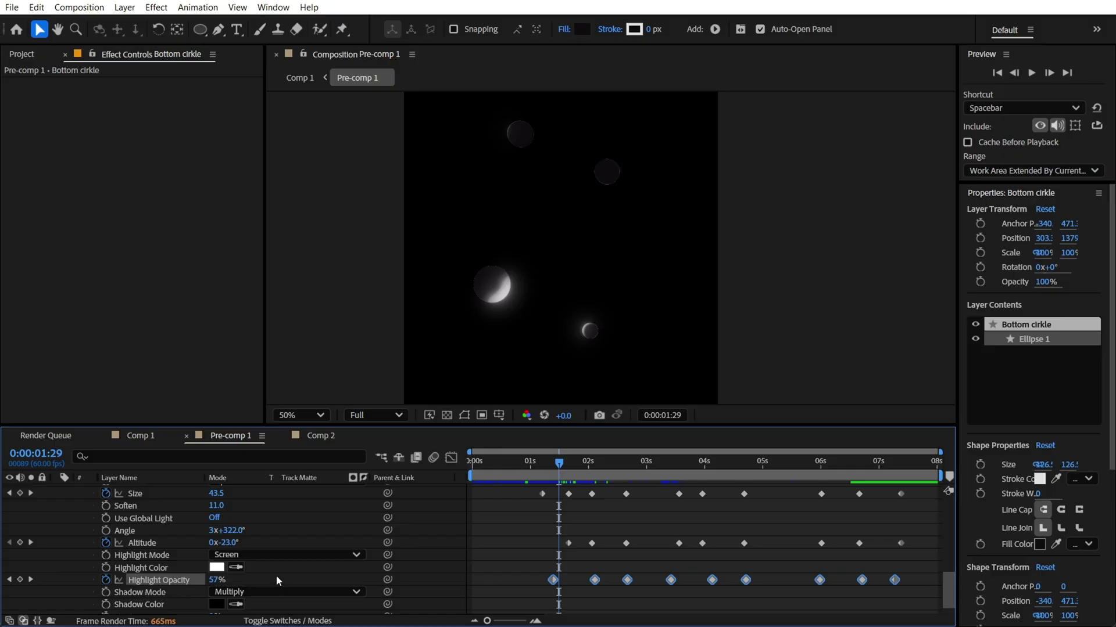
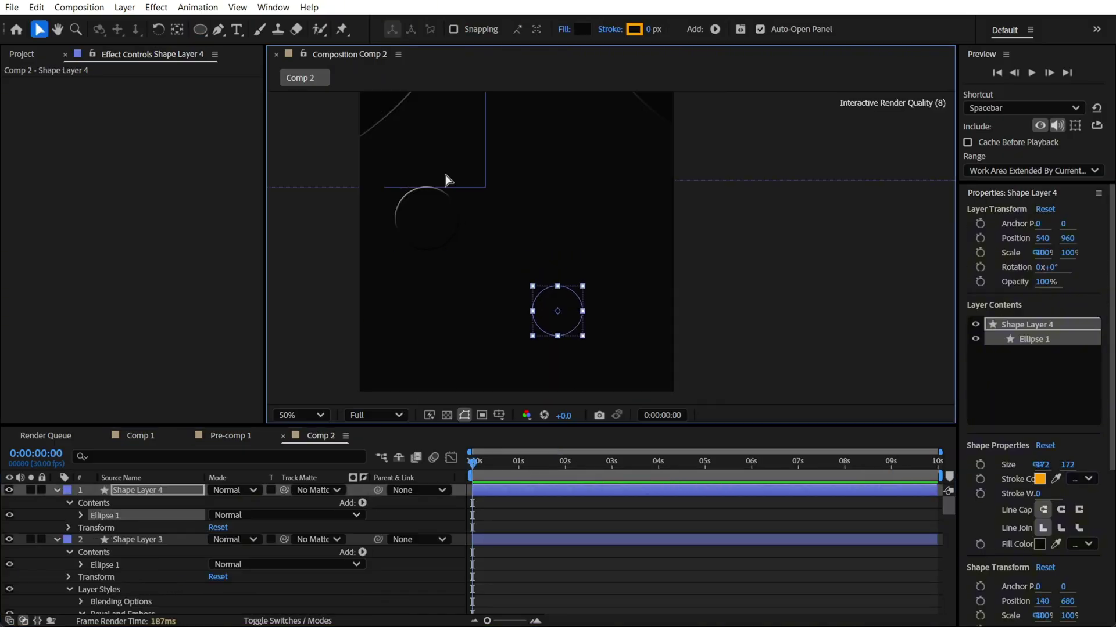
# - Scale Shape Layer 4 down to 66% and center its anchor point on the circle
pyautogui.press('s')
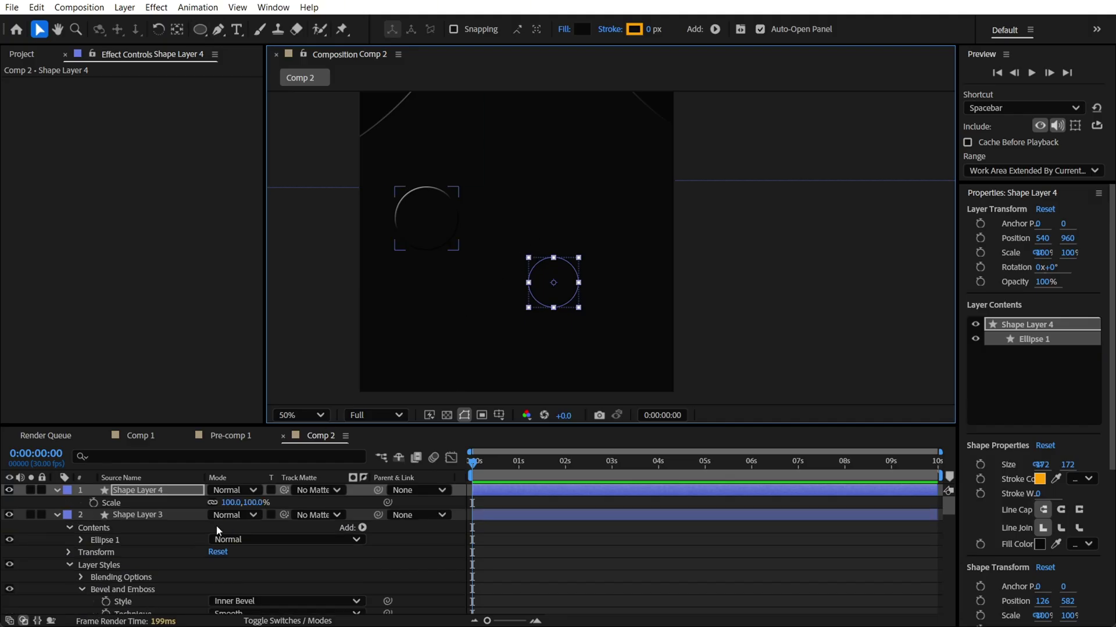
pyautogui.moveTo(254, 503); pyautogui.dragTo(234, 503)
pyautogui.hotkey('ctrl', 'alt', 'Home')
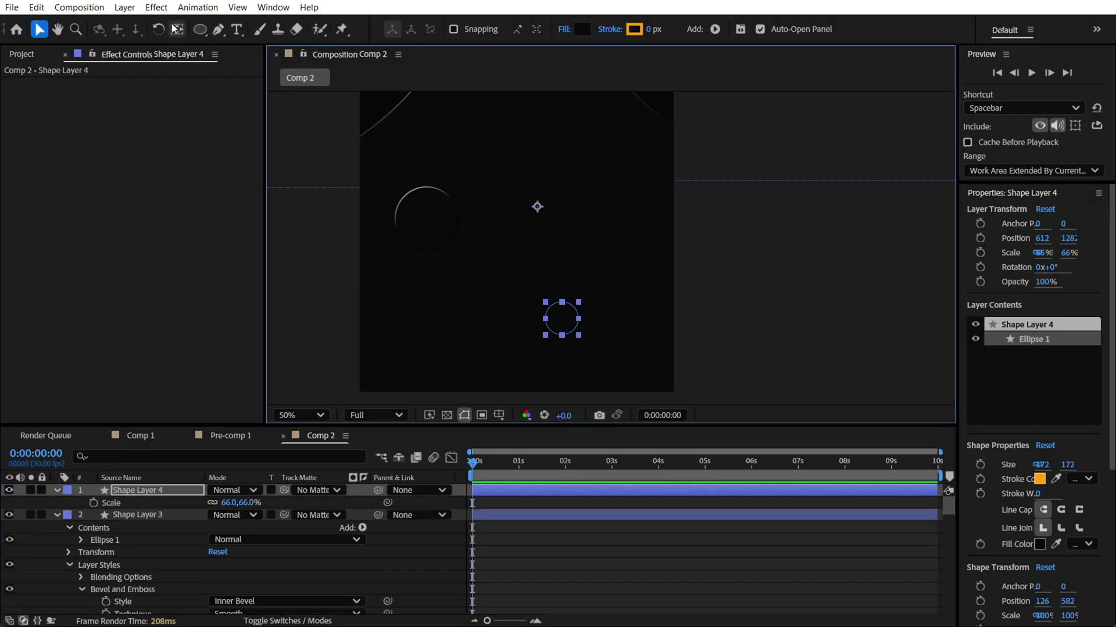
pyautogui.click(177, 29)
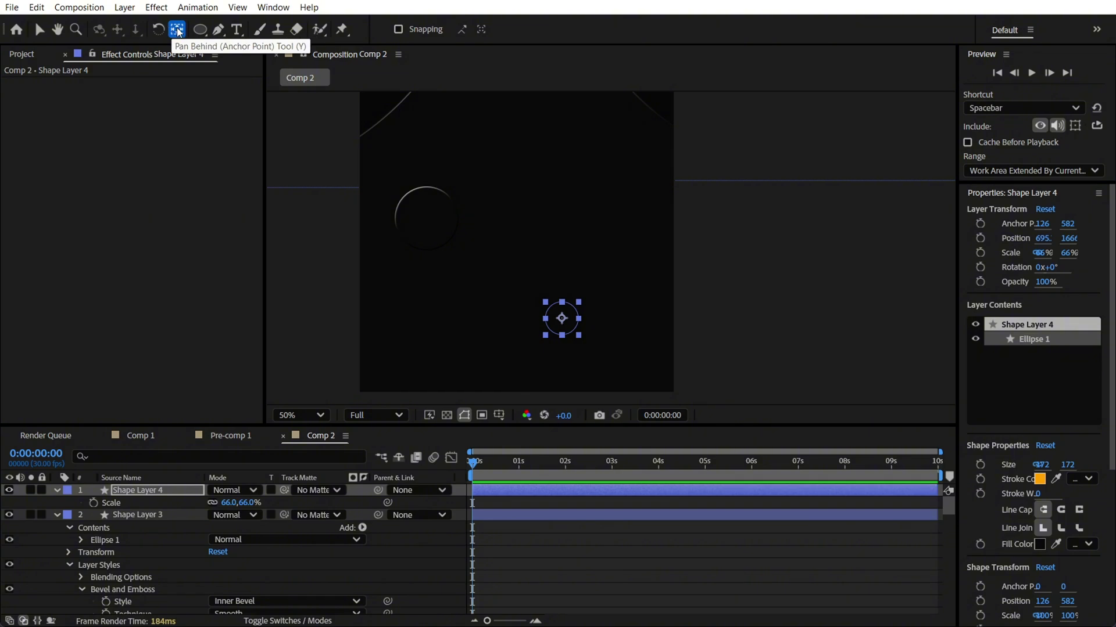
pyautogui.press('v')
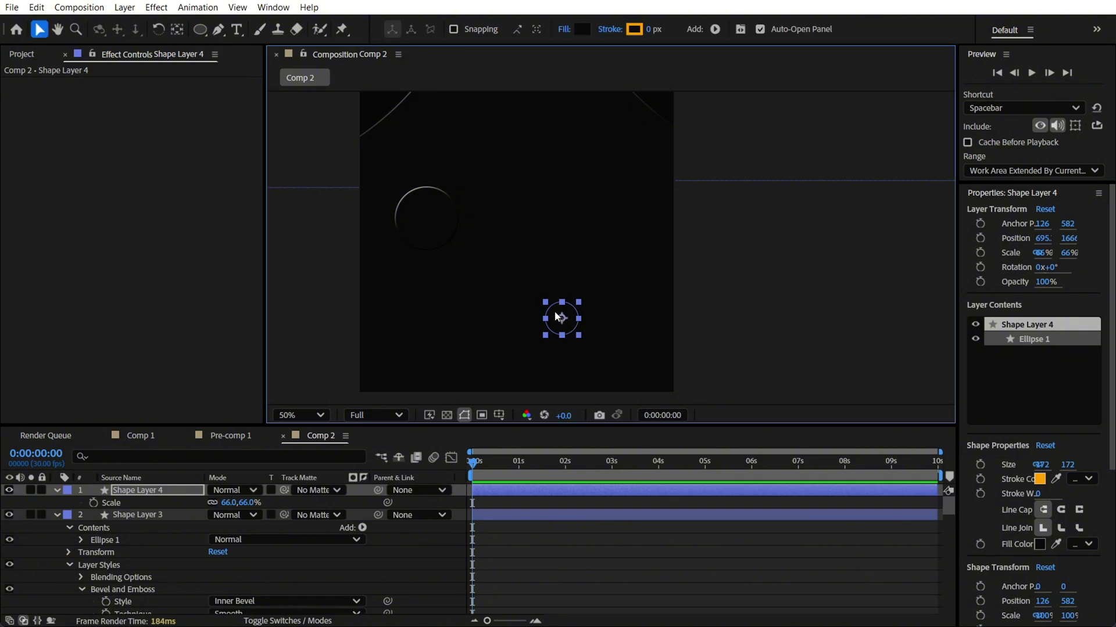
pyautogui.click(553, 315)
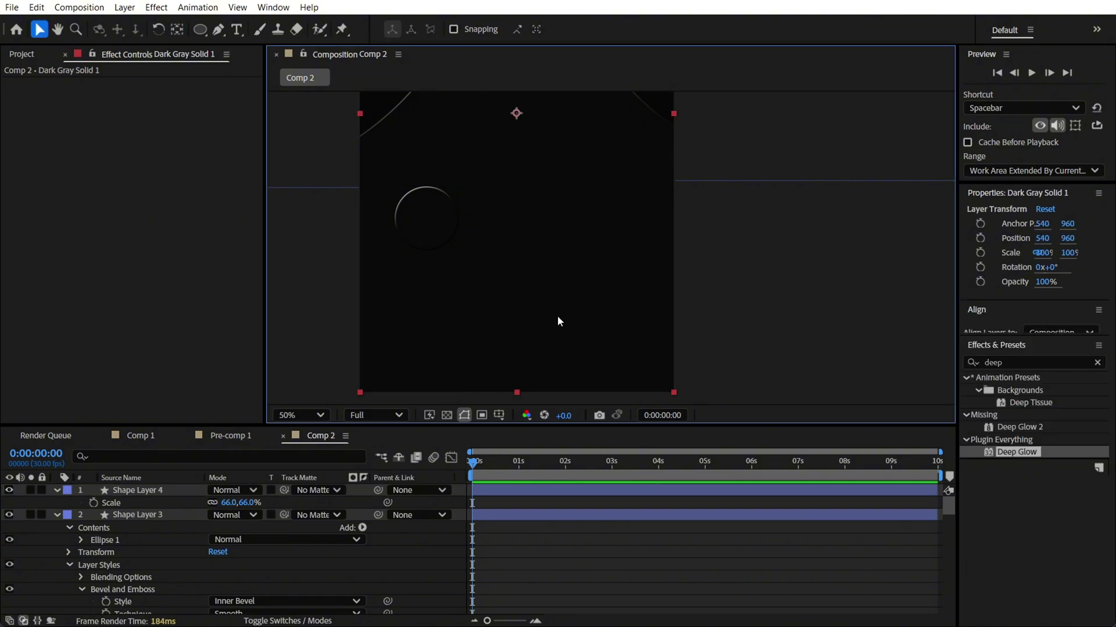
# - Add a Bevel and Emboss layer style to the smaller circle on Shape Layer 4
pyautogui.click(141, 491)
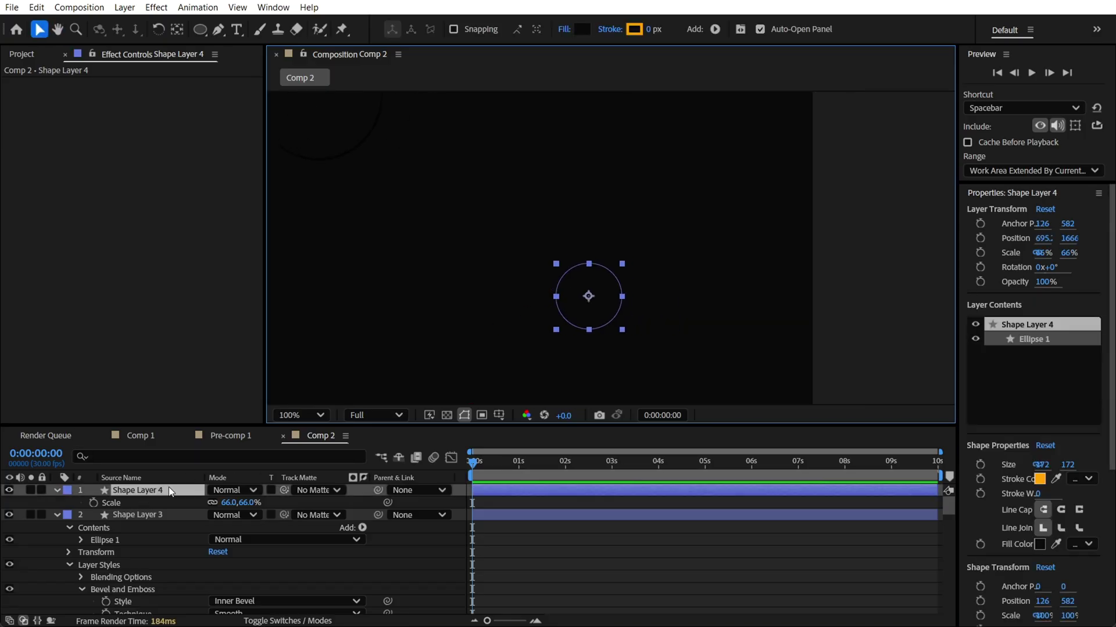
pyautogui.rightClick(168, 487)
pyautogui.moveTo(253, 255)
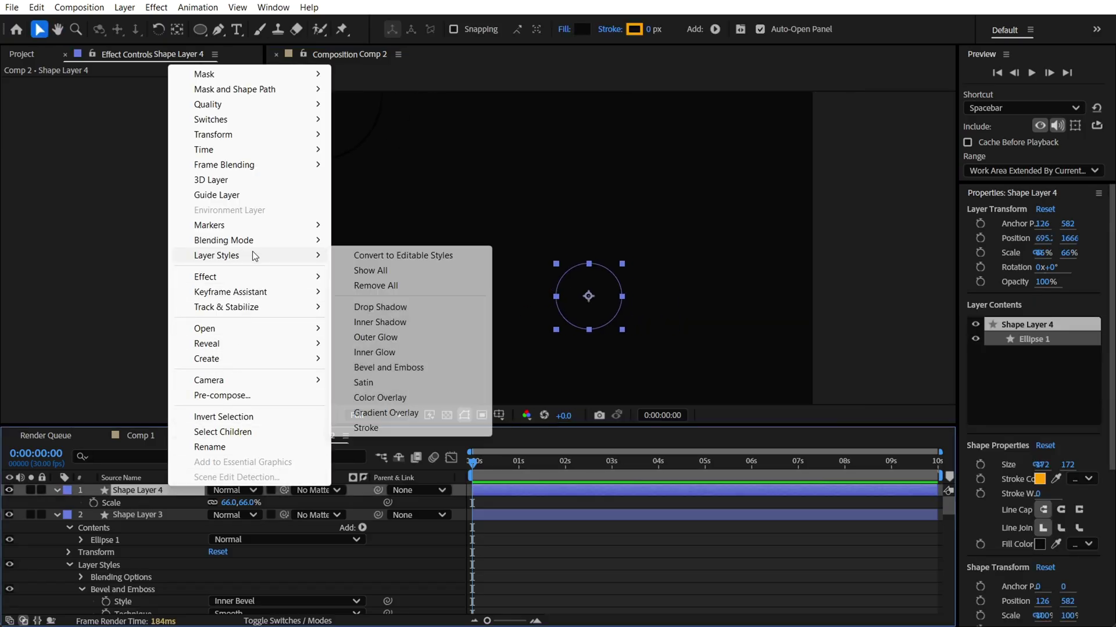
pyautogui.click(398, 371)
pyautogui.click(844, 281)
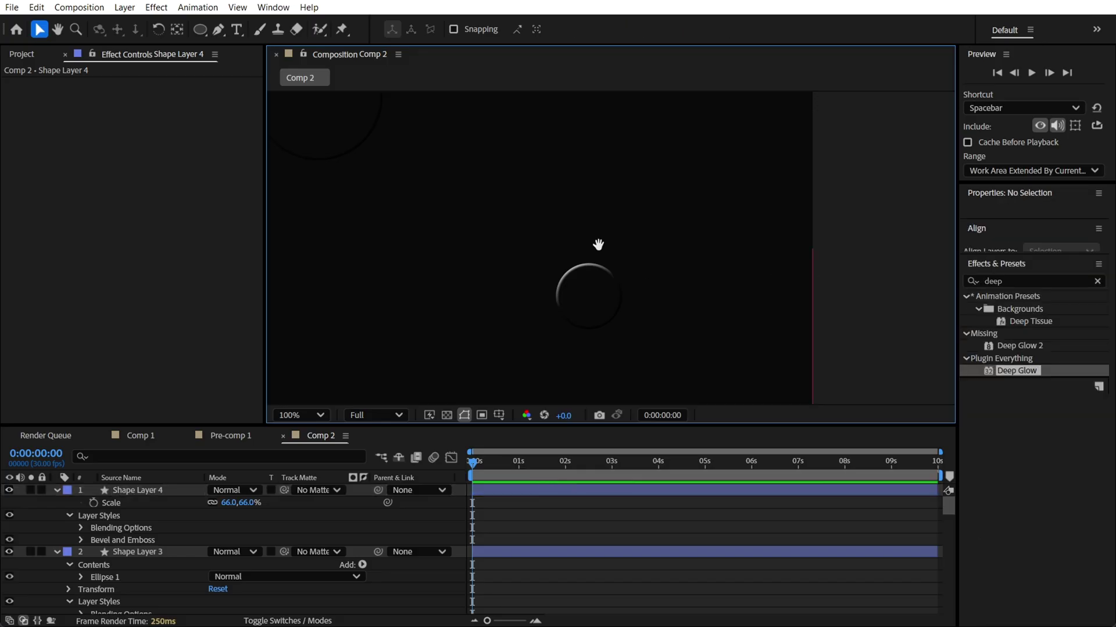
# - Move the Shape Layer 4 circle just below and right of the larger circle, at about 412, 1451
pyautogui.moveTo(597, 244); pyautogui.dragTo(682, 312)
pyautogui.click(674, 352)
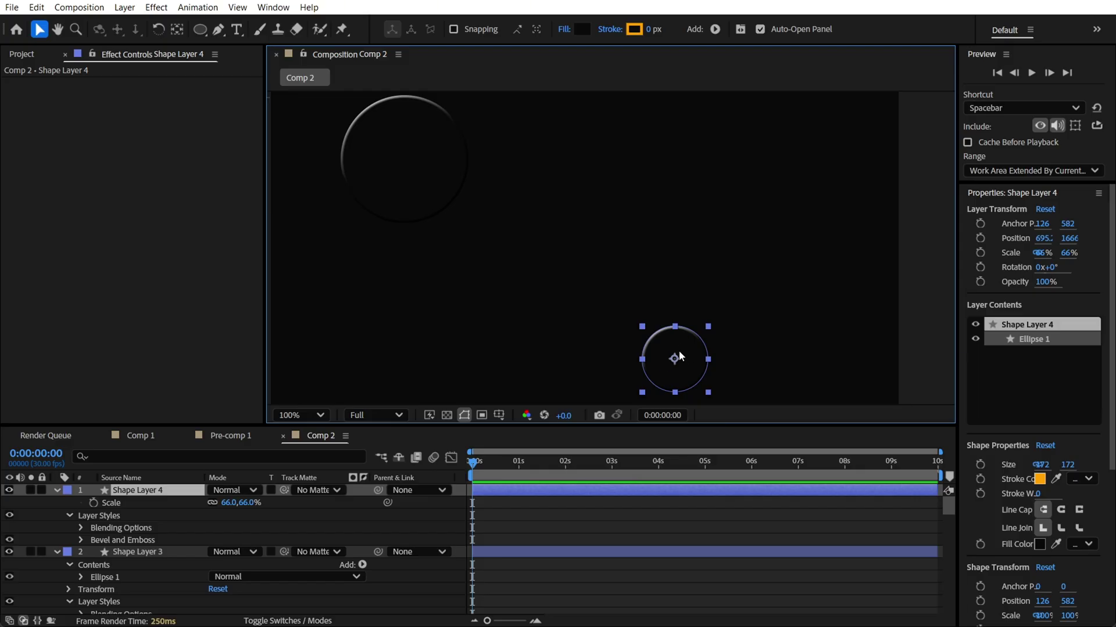
pyautogui.moveTo(677, 342); pyautogui.dragTo(513, 218)
pyautogui.moveTo(389, 133); pyautogui.dragTo(387, 288)
pyautogui.press('v')
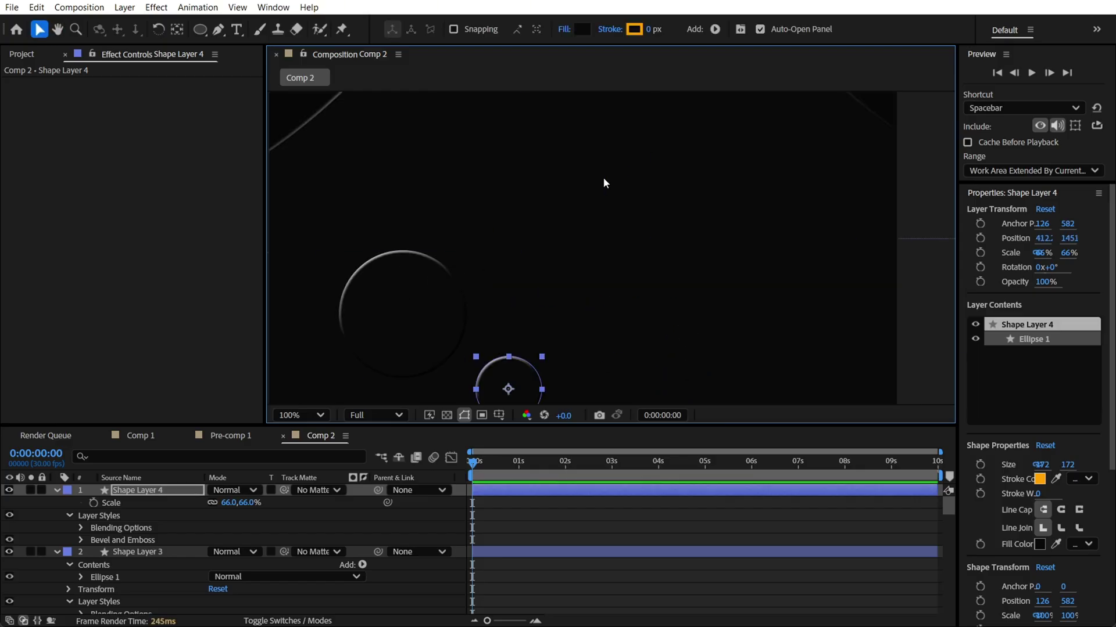
# - Review the Size, Altitude and Highlight Opacity keyframes of the Bottom cirkle layer in Pre-comp 1
pyautogui.click(228, 435)
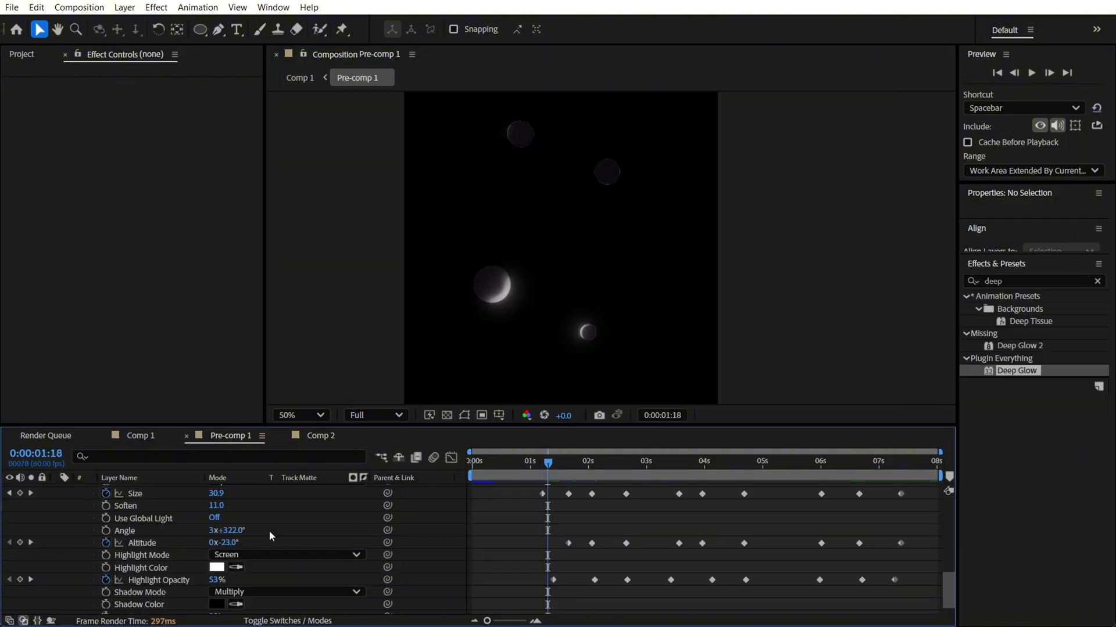
pyautogui.click(129, 495)
pyautogui.click(146, 544)
pyautogui.click(155, 581)
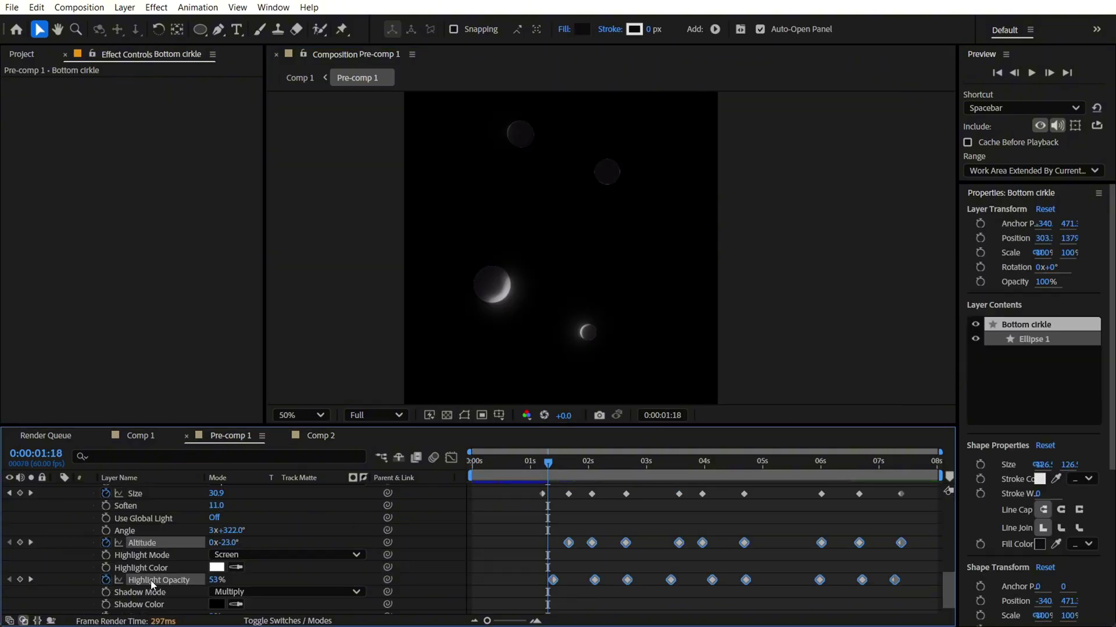
# - In Comp 2, set the Bevel and Emboss Size of the larger circle on Shape Layer 3 to 35
pyautogui.click(321, 435)
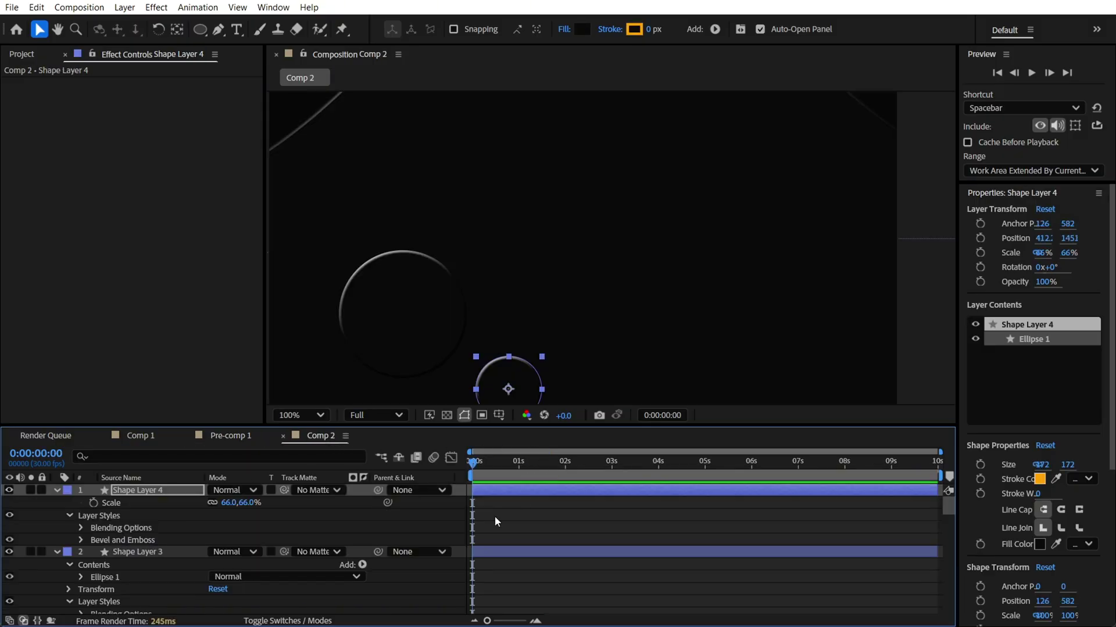
pyautogui.click(151, 554)
pyautogui.click(151, 553)
pyautogui.scroll(-5, 163, 544)
pyautogui.click(82, 533)
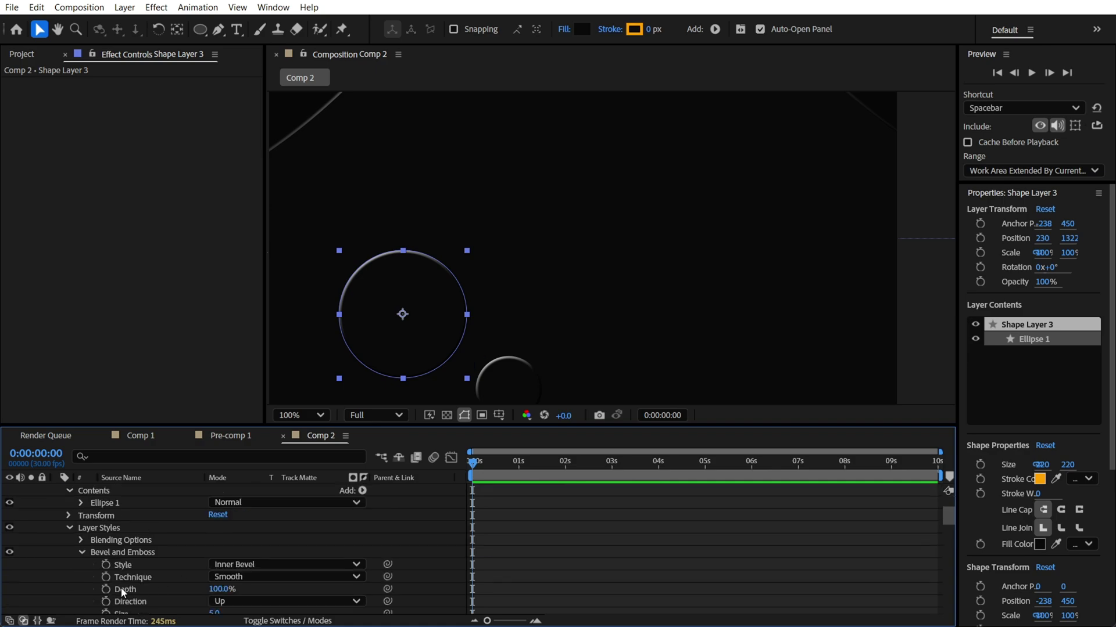
pyautogui.scroll(-1, 119, 581)
pyautogui.scroll(-1, 174, 567)
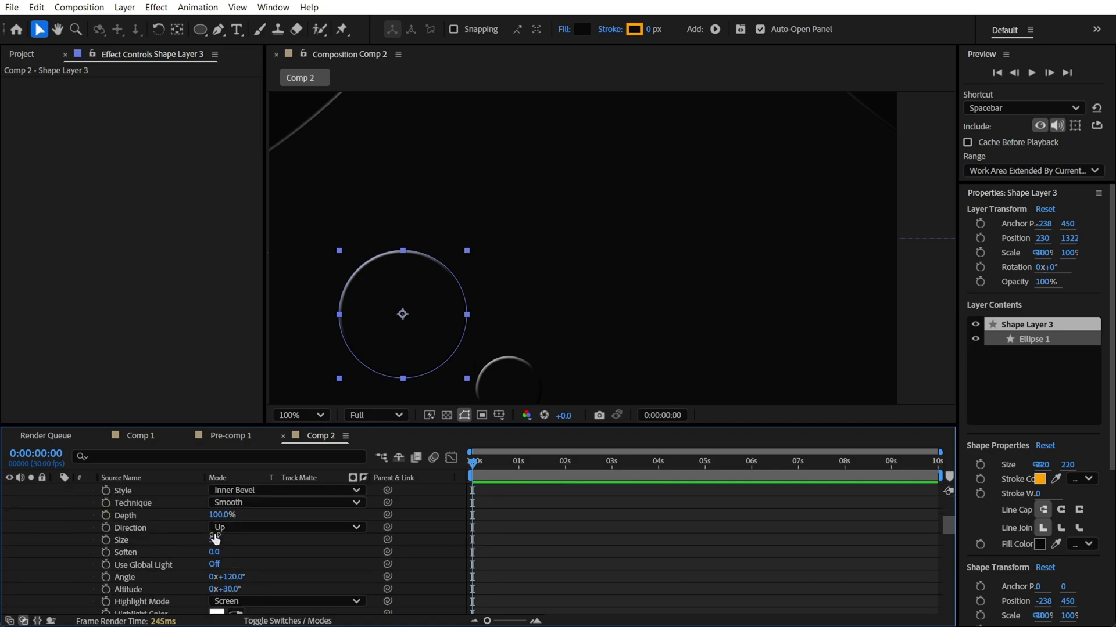
pyautogui.moveTo(215, 539); pyautogui.dragTo(241, 541)
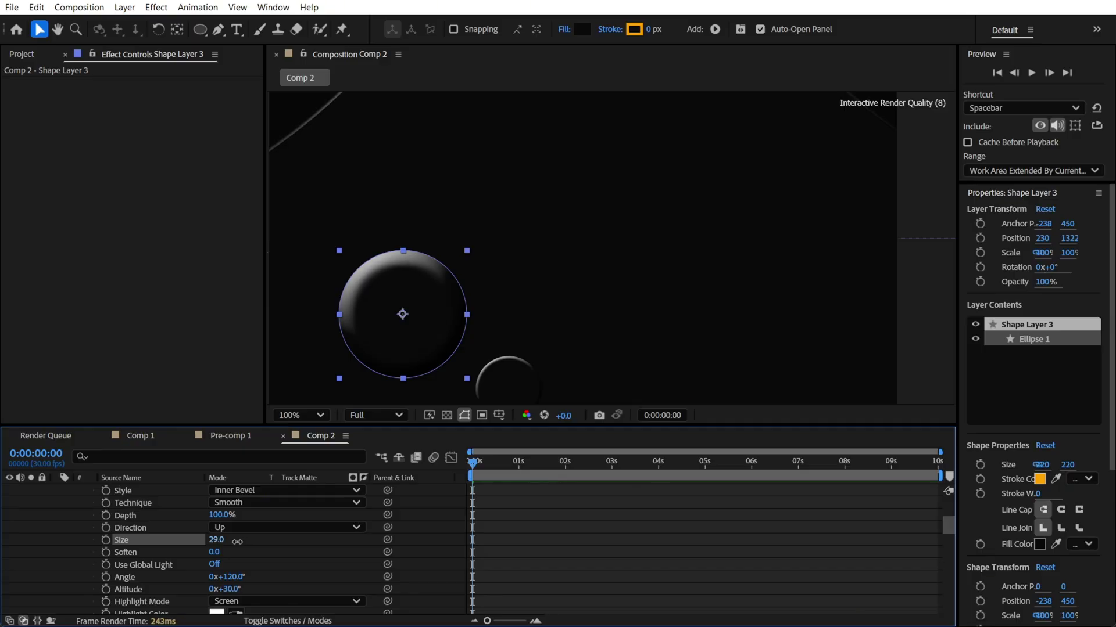
# - Set Shape Layer 3's bevel Altitude to -26°, Angle to 302° and Highlight Opacity to 20%, using Pre-comp 1 as reference
pyautogui.click(218, 437)
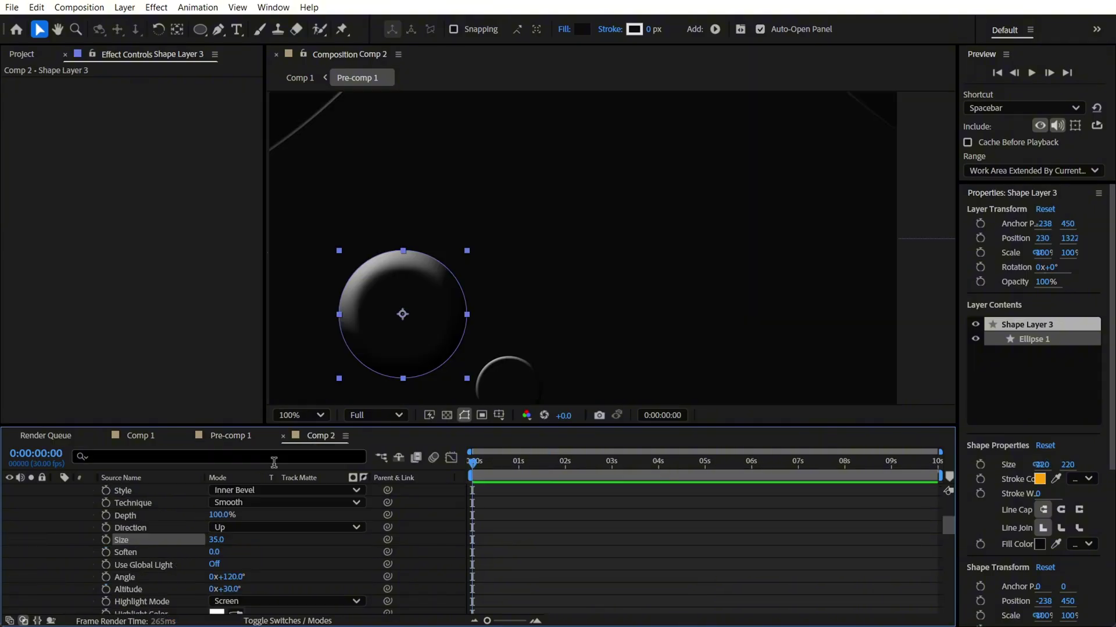
pyautogui.scroll(-1, 160, 552)
pyautogui.moveTo(227, 552); pyautogui.dragTo(136, 563)
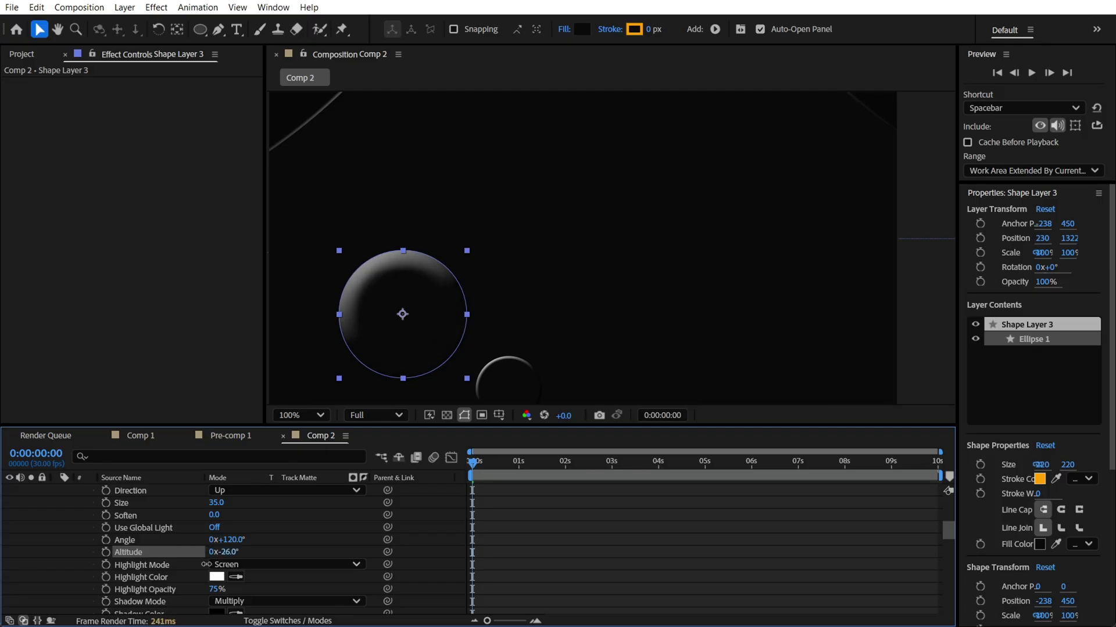
pyautogui.moveTo(214, 589); pyautogui.dragTo(348, 520)
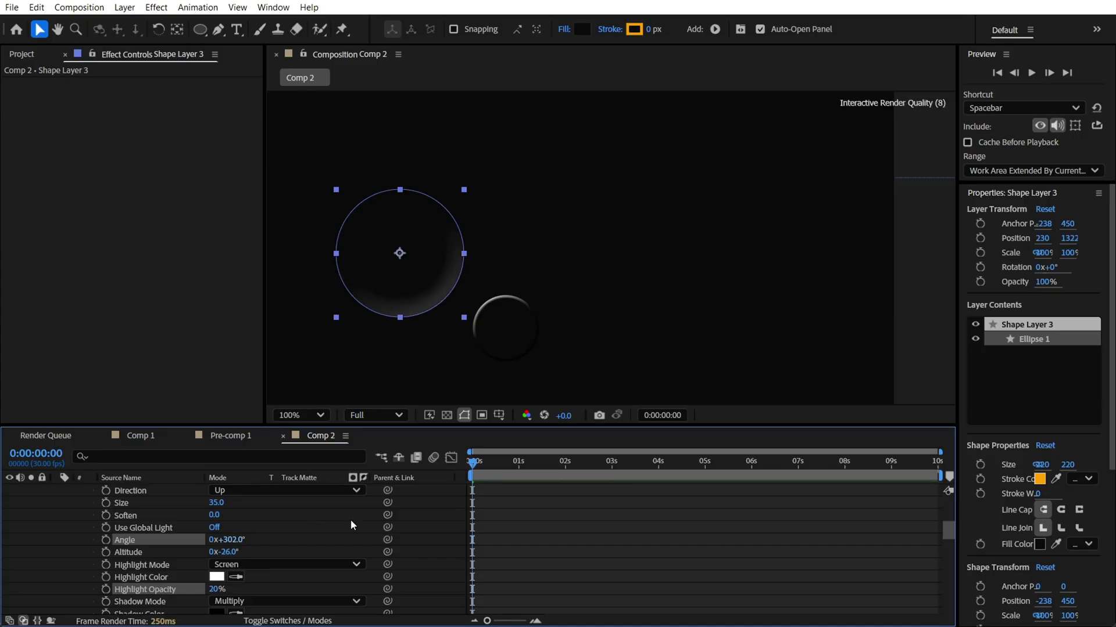
pyautogui.click(499, 322)
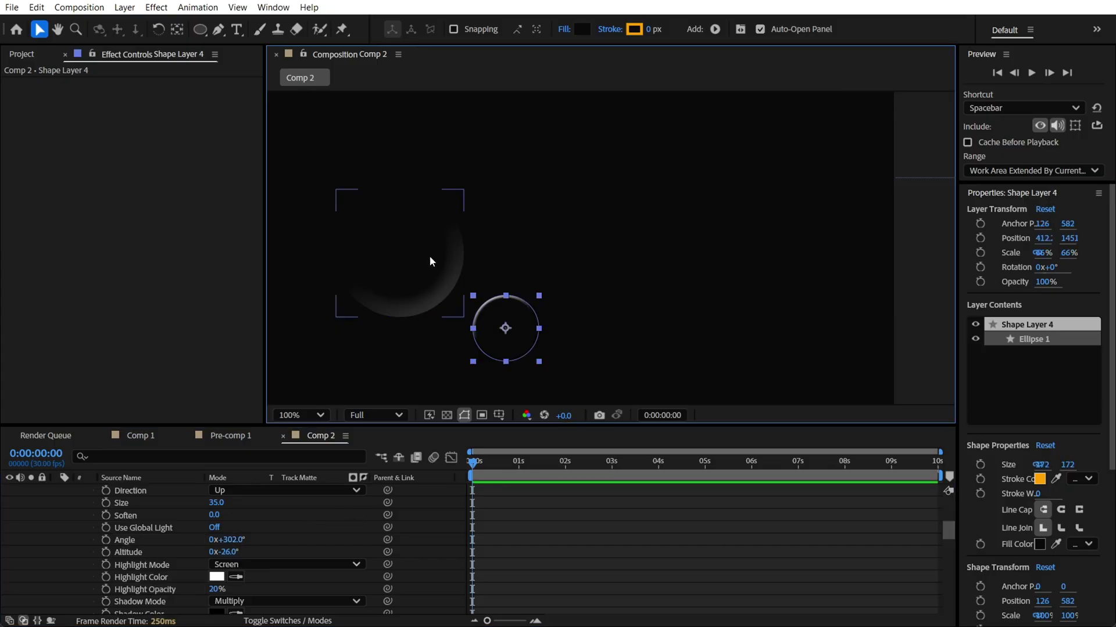
pyautogui.click(388, 256)
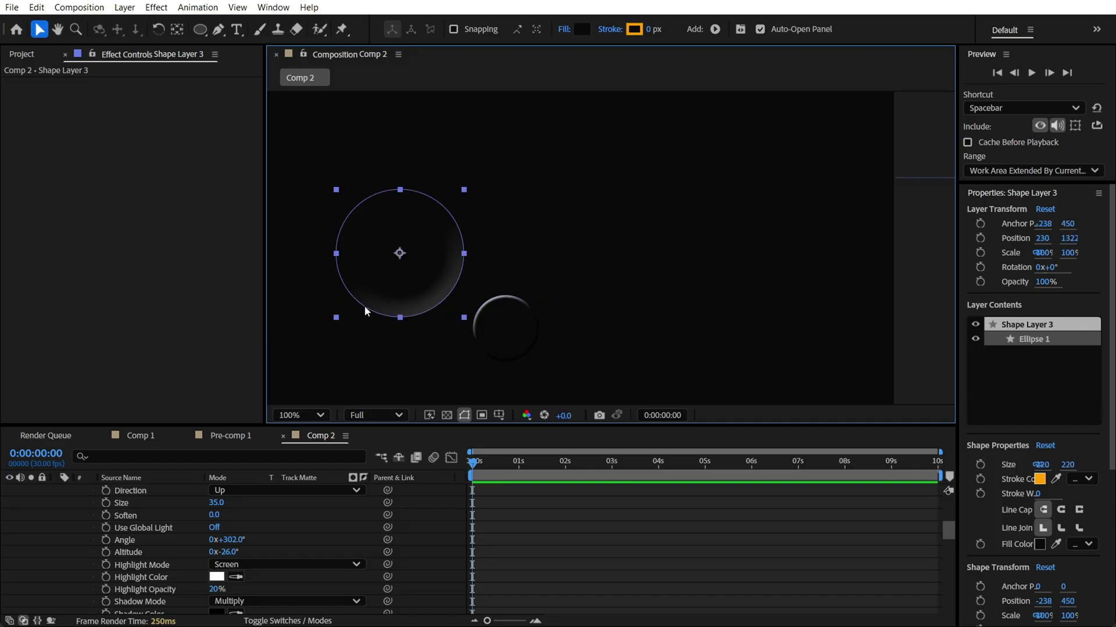
pyautogui.click(247, 581)
pyautogui.click(496, 328)
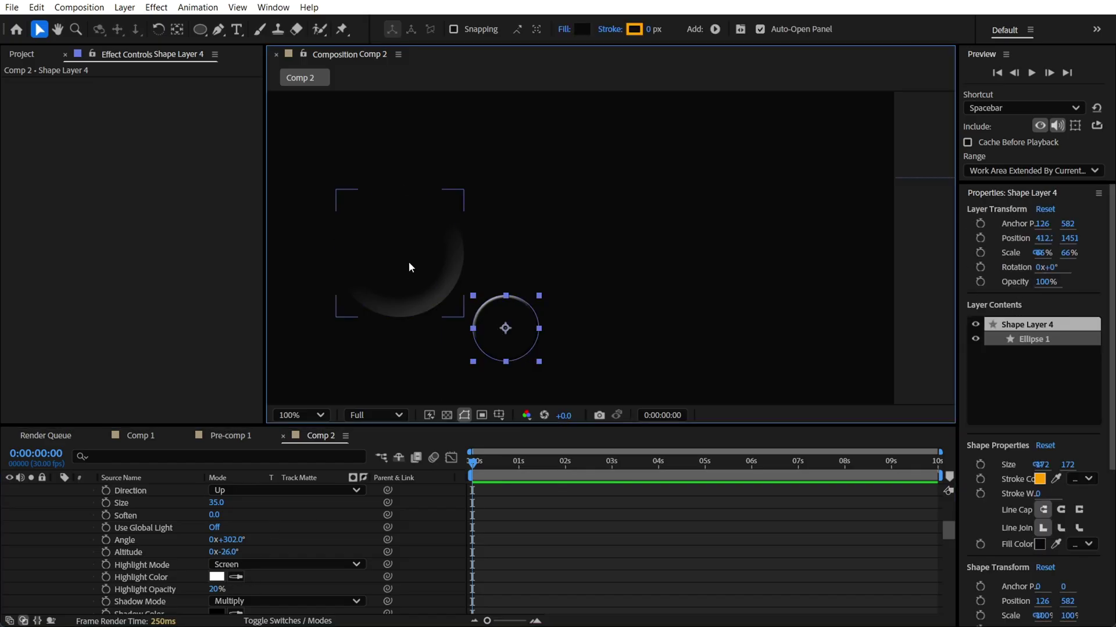
pyautogui.click(409, 267)
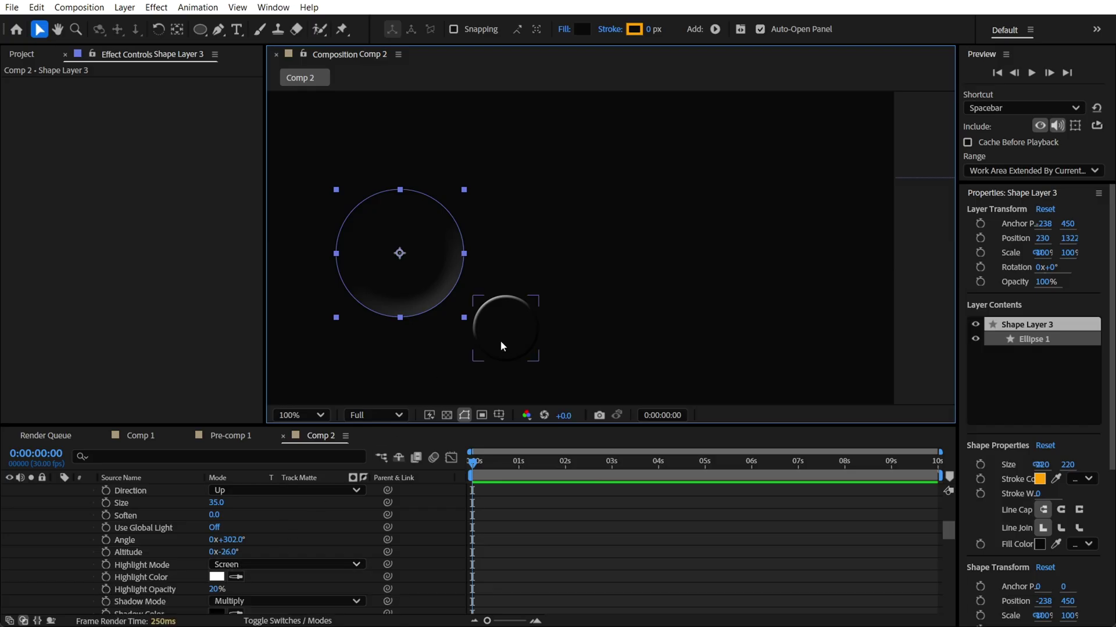
# - Move the small circle down and right, away from the larger circle, to about 623, 1550
pyautogui.moveTo(501, 342); pyautogui.dragTo(623, 399)
pyautogui.moveTo(690, 324); pyautogui.dragTo(648, 273)
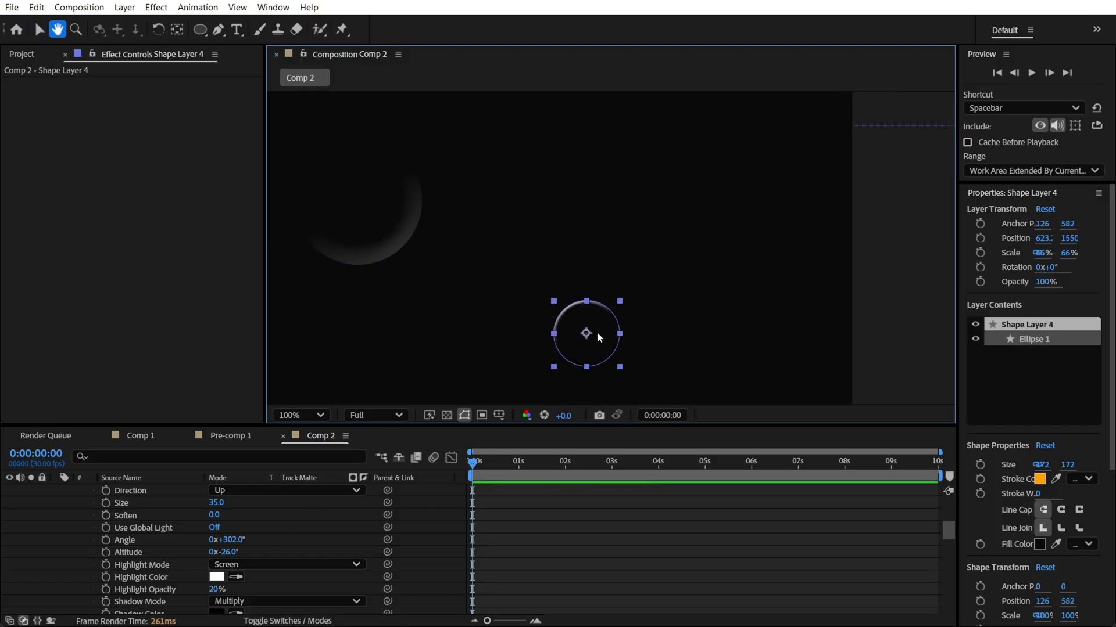
pyautogui.press('v')
# - Keyframe Shape Layer 4's Position at the timeline start and at frame 18, moving it beside the larger circle at about 422, 1412
pyautogui.press('p')
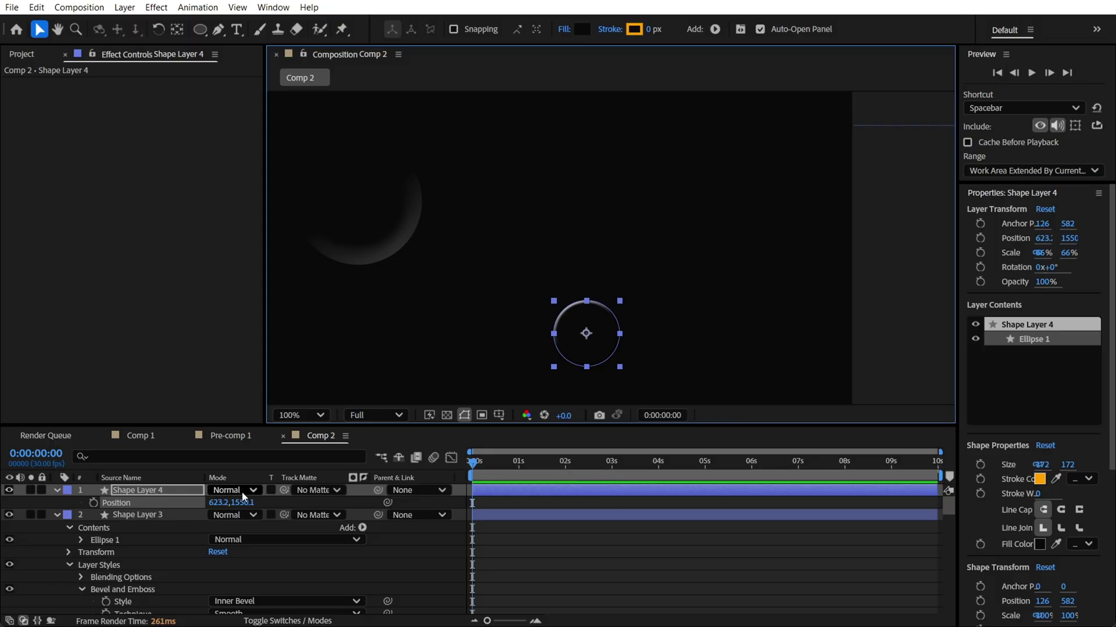
pyautogui.click(93, 502)
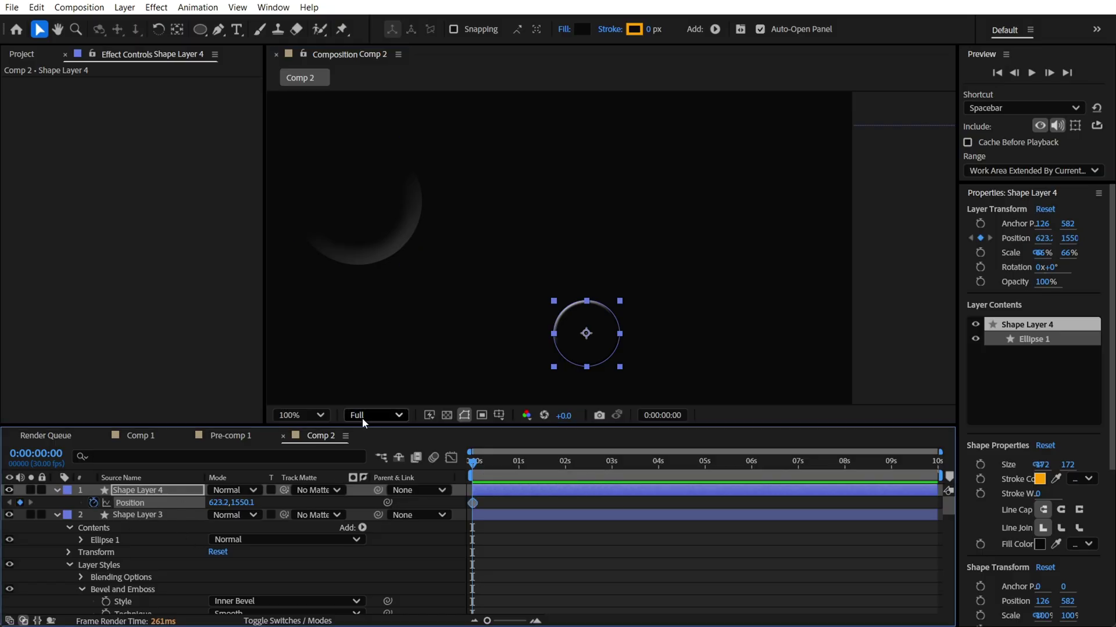
pyautogui.click(500, 466)
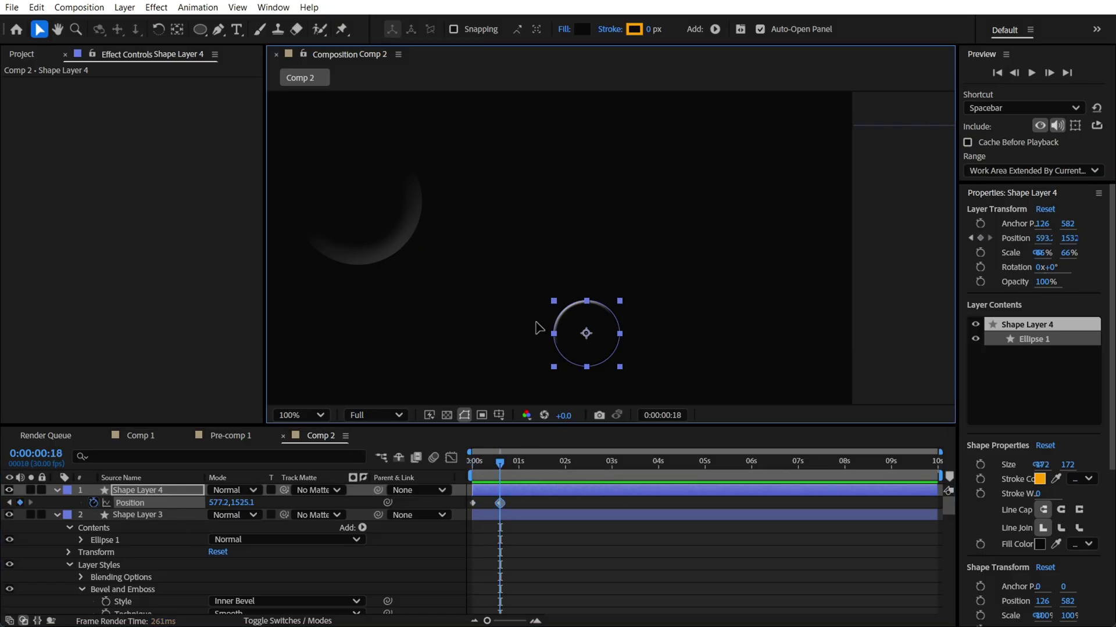
pyautogui.moveTo(591, 351); pyautogui.dragTo(474, 272)
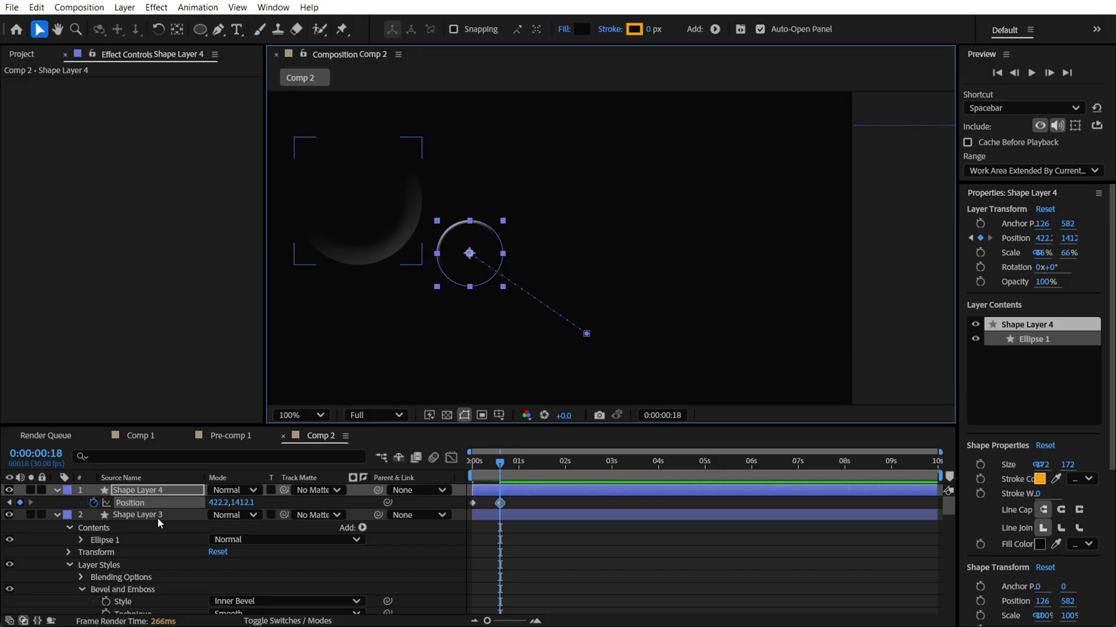
# - Add a Highlight Opacity keyframe at frame 18 to Shape Layer 3's Bevel and Emboss
pyautogui.click(137, 516)
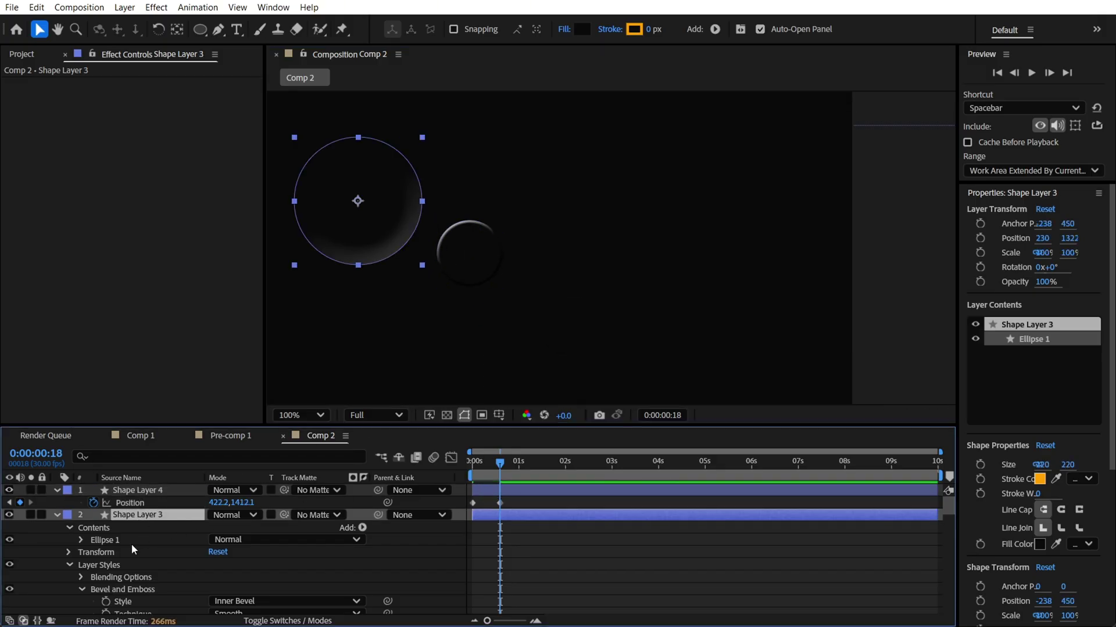
pyautogui.scroll(-3, 132, 543)
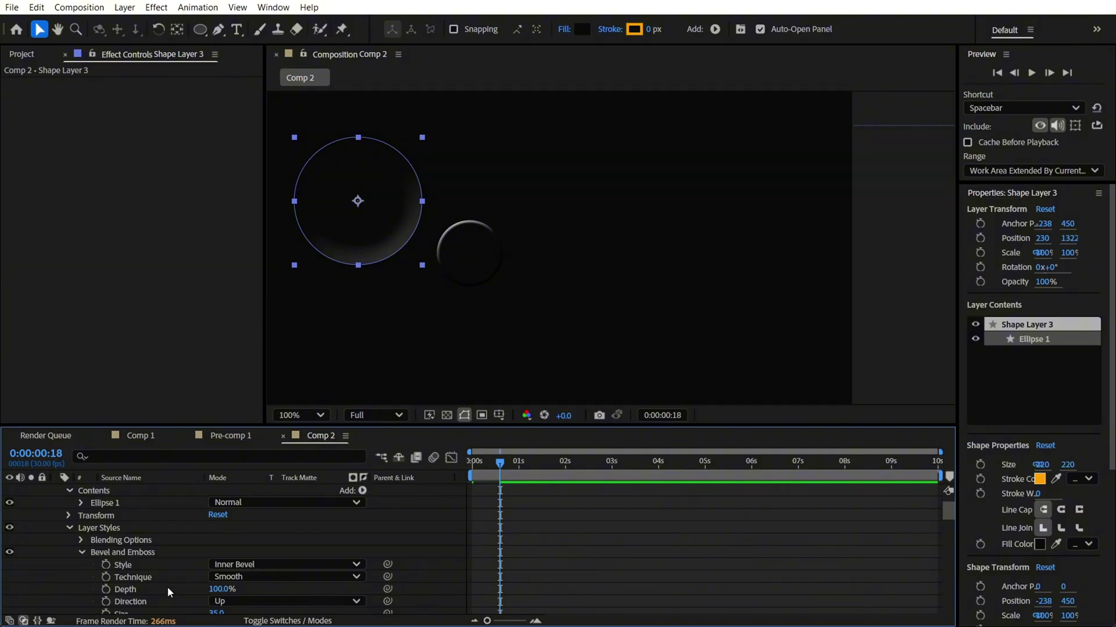
pyautogui.scroll(-5, 144, 577)
pyautogui.scroll(1, 163, 516)
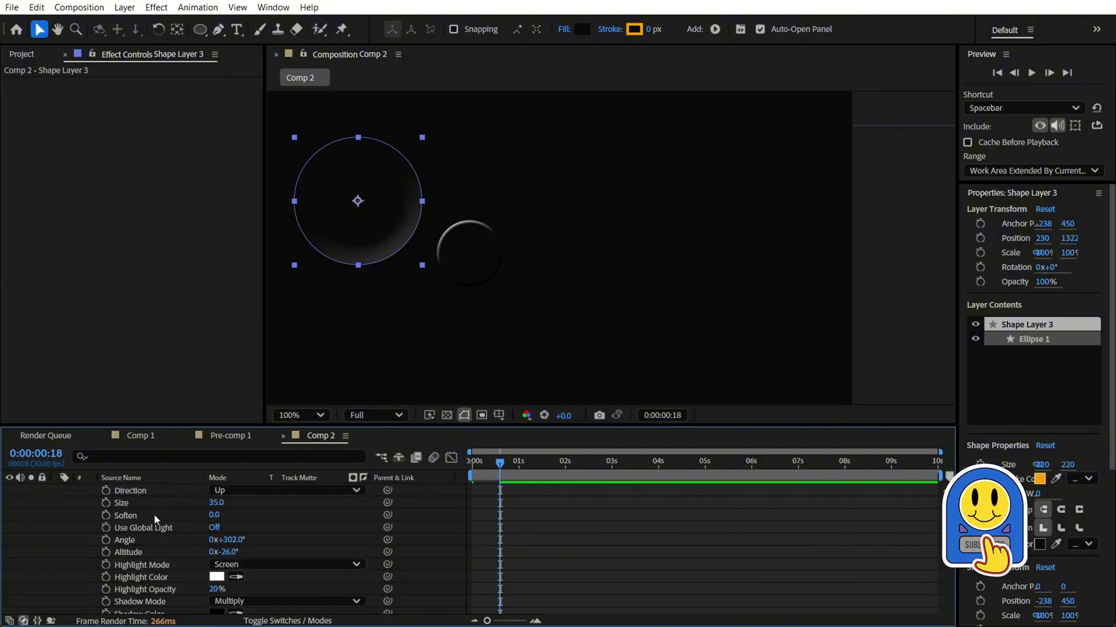
pyautogui.click(106, 589)
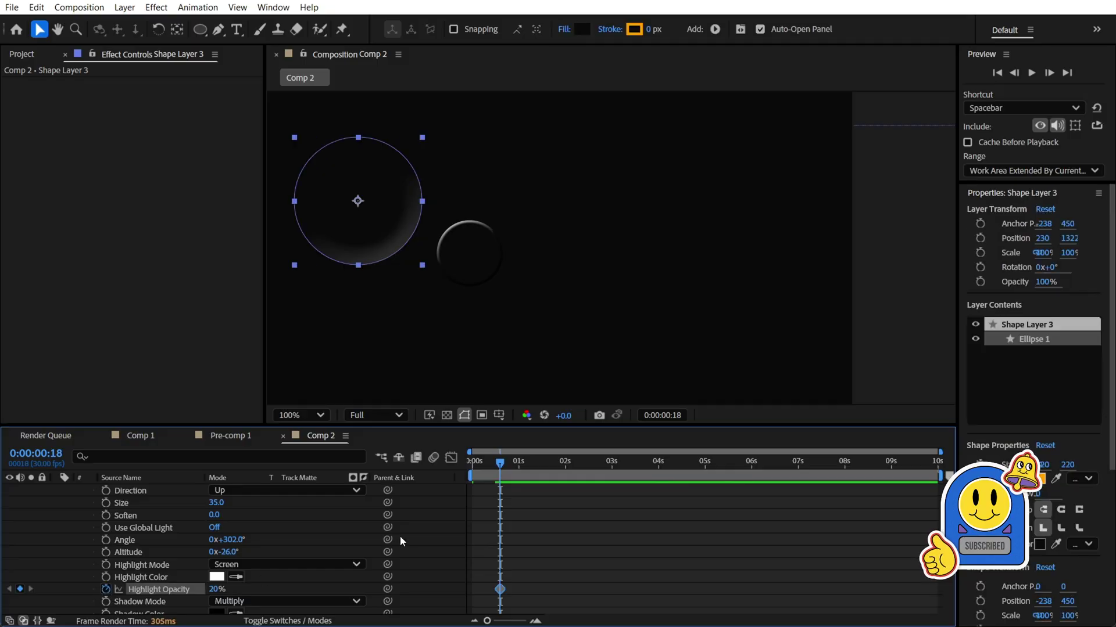
# - Set Shape Layer 3's bevel Highlight Opacity to 7% at frame 10
pyautogui.click(495, 463)
pyautogui.moveTo(495, 463); pyautogui.dragTo(486, 463)
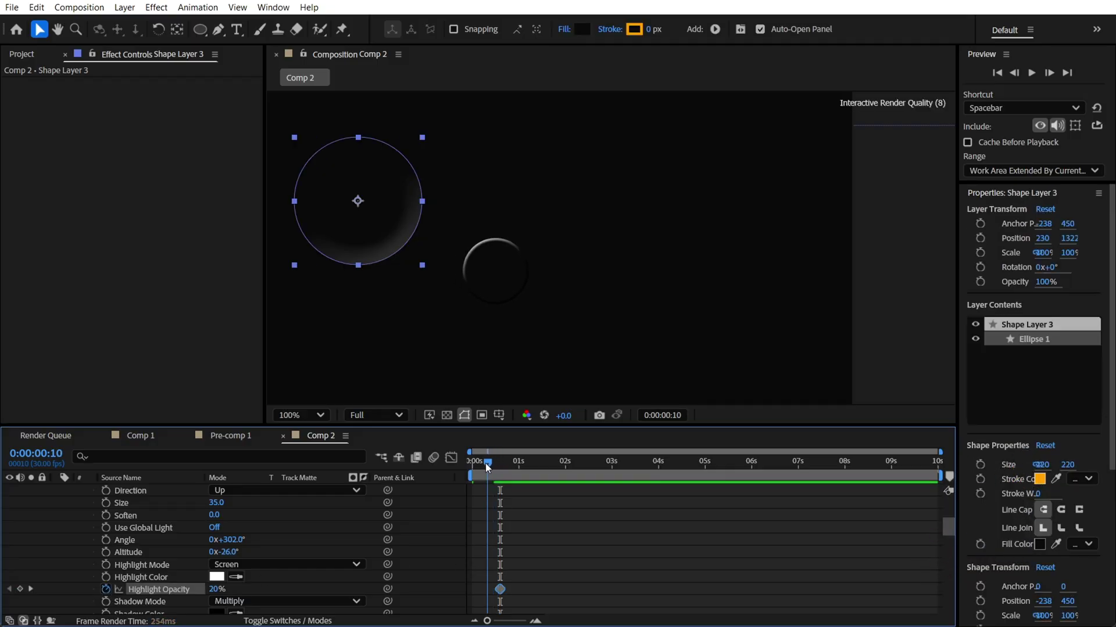
pyautogui.scroll(5, 502, 595)
pyautogui.moveTo(496, 556); pyautogui.dragTo(619, 545)
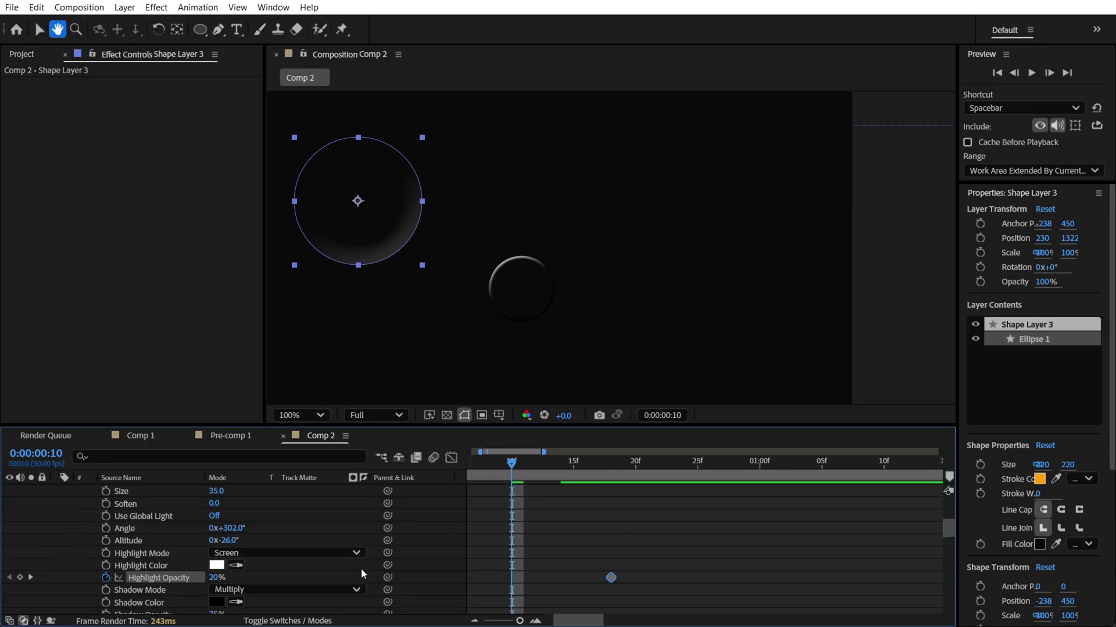
pyautogui.moveTo(217, 580); pyautogui.dragTo(206, 578)
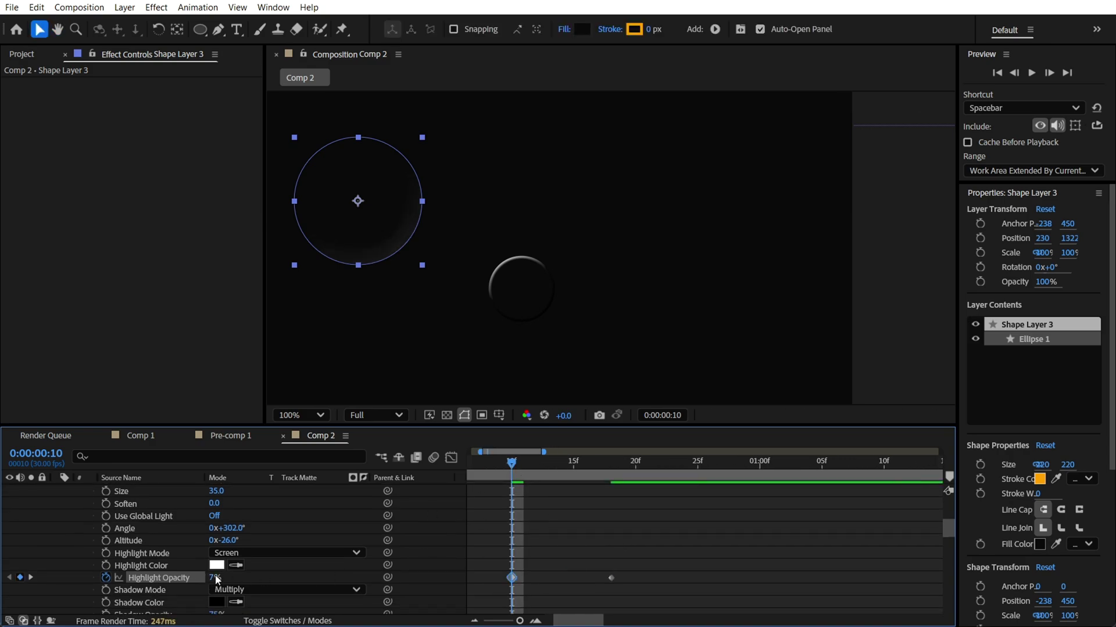
# - Set Shape Layer 3's bevel Highlight Opacity to 43% at frame 10 and 100% at frame 18
pyautogui.moveTo(216, 579); pyautogui.dragTo(236, 579)
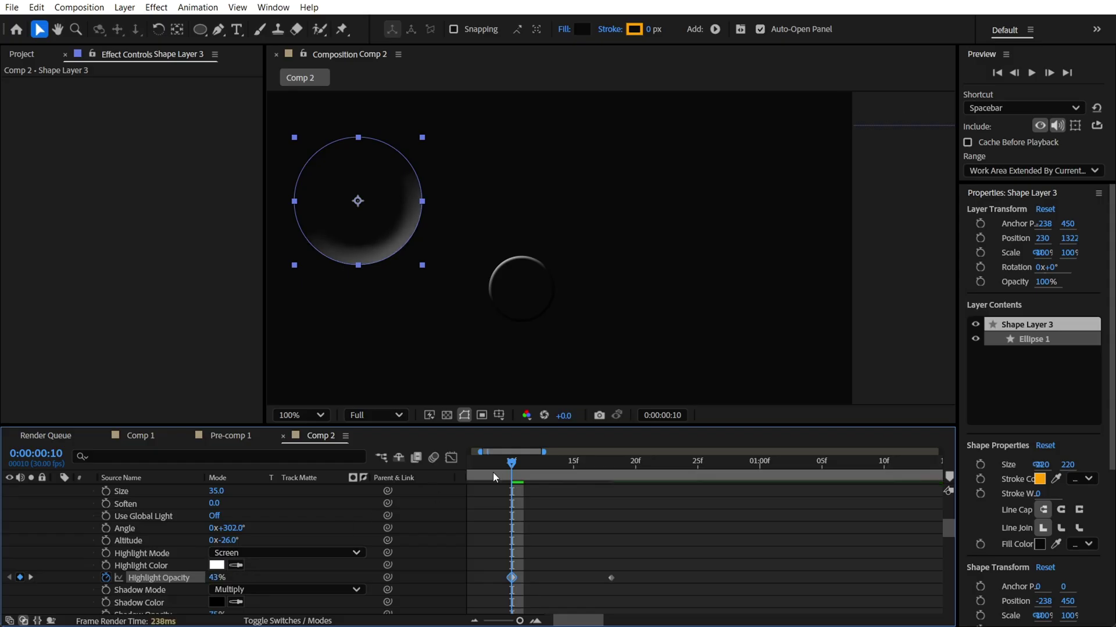
pyautogui.moveTo(510, 465); pyautogui.dragTo(606, 476)
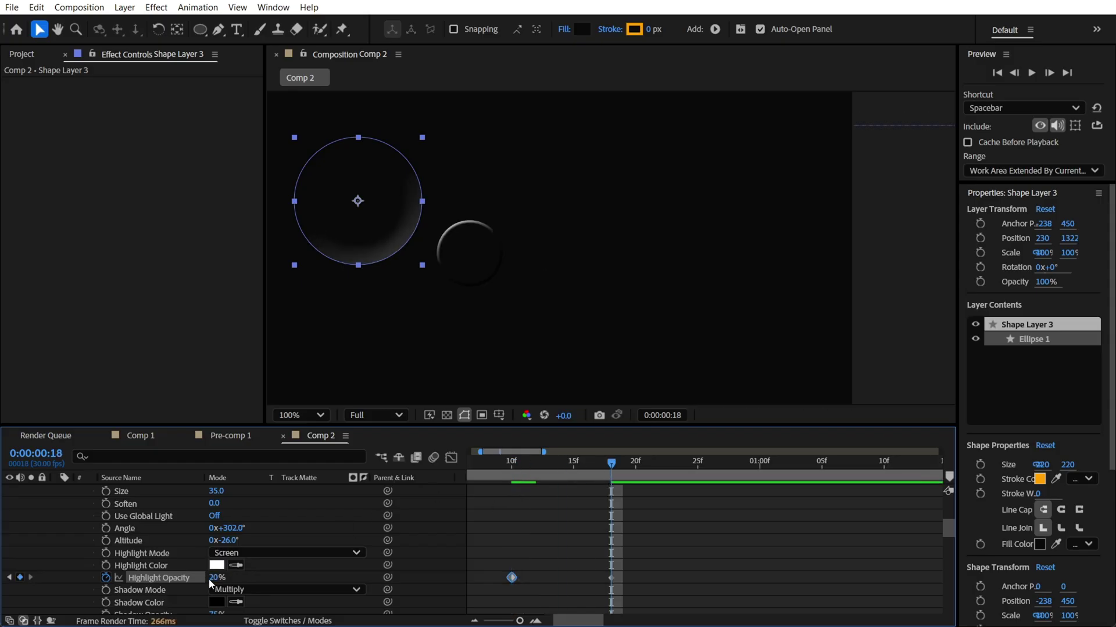
pyautogui.moveTo(210, 581); pyautogui.dragTo(323, 575)
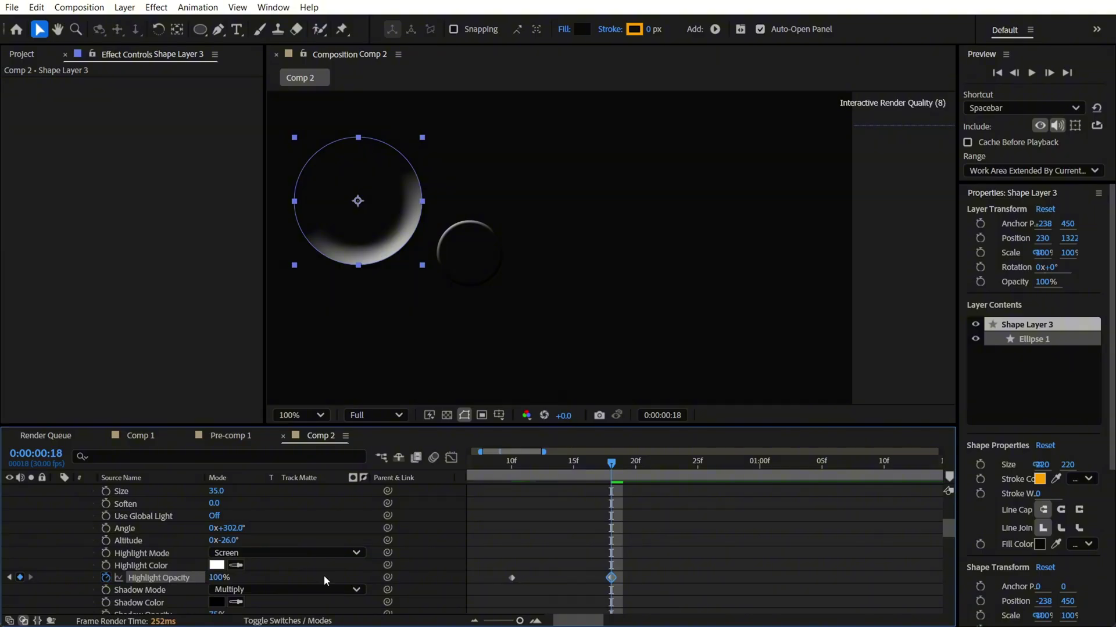
# - At frame 18, keyframe Shape Layer 3's bevel Altitude at 30° and Size at 14, with the Angle at 329°
pyautogui.scroll(3, 235, 576)
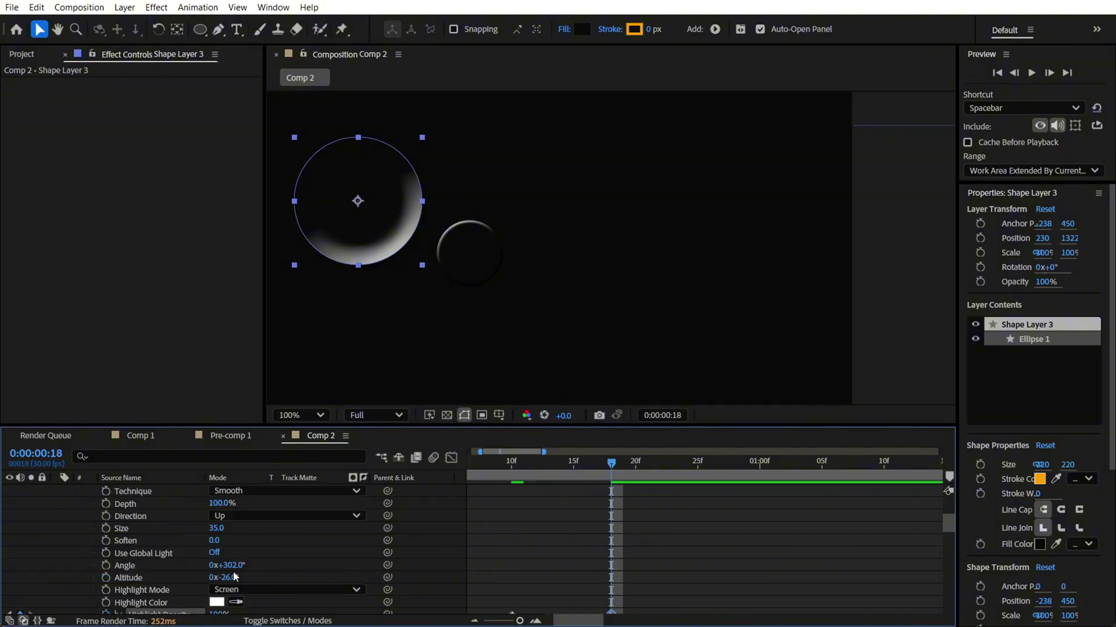
pyautogui.click(106, 577)
pyautogui.moveTo(226, 578)
pyautogui.mouseDown()
pyautogui.moveTo(280, 578)
pyautogui.moveTo(240, 564)
pyautogui.moveTo(244, 577)
pyautogui.moveTo(230, 577)
pyautogui.mouseUp()
pyautogui.moveTo(216, 528); pyautogui.dragTo(199, 528)
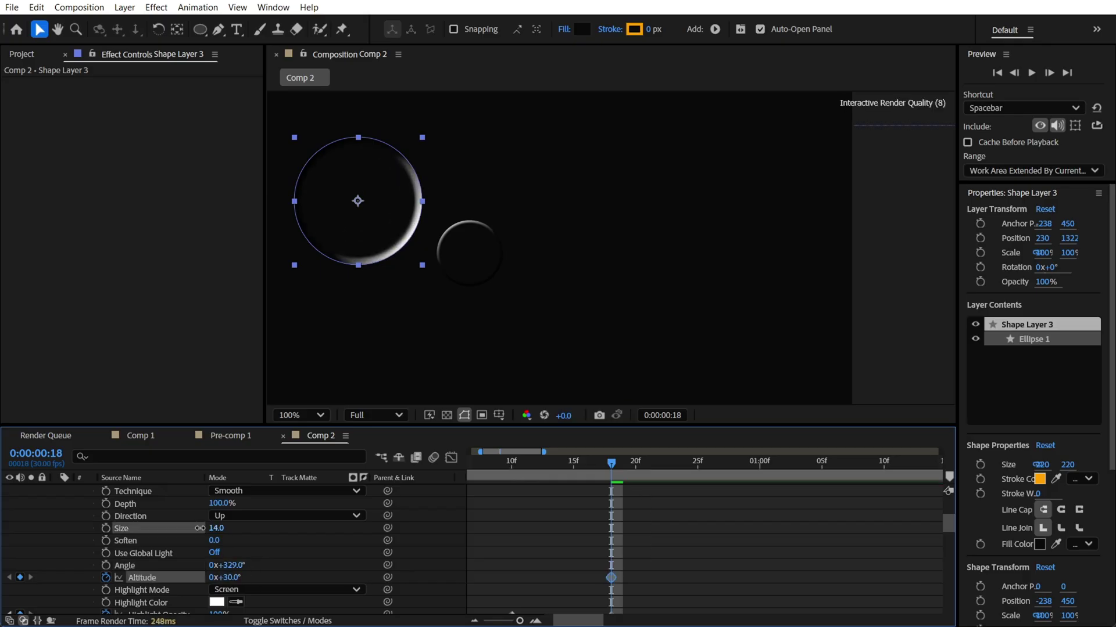
pyautogui.click(107, 528)
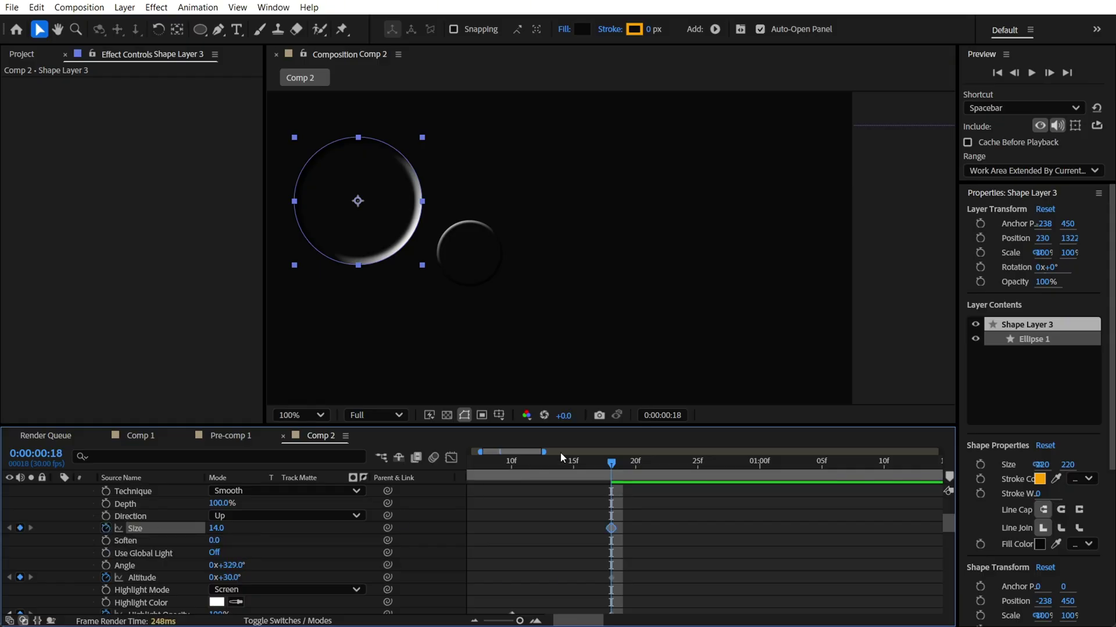
# - At the timeline start, keyframe Shape Layer 3's bevel Size at 6 and Angle at 1x+59°
pyautogui.moveTo(610, 464); pyautogui.dragTo(471, 467)
pyautogui.scroll(-5, 556, 468)
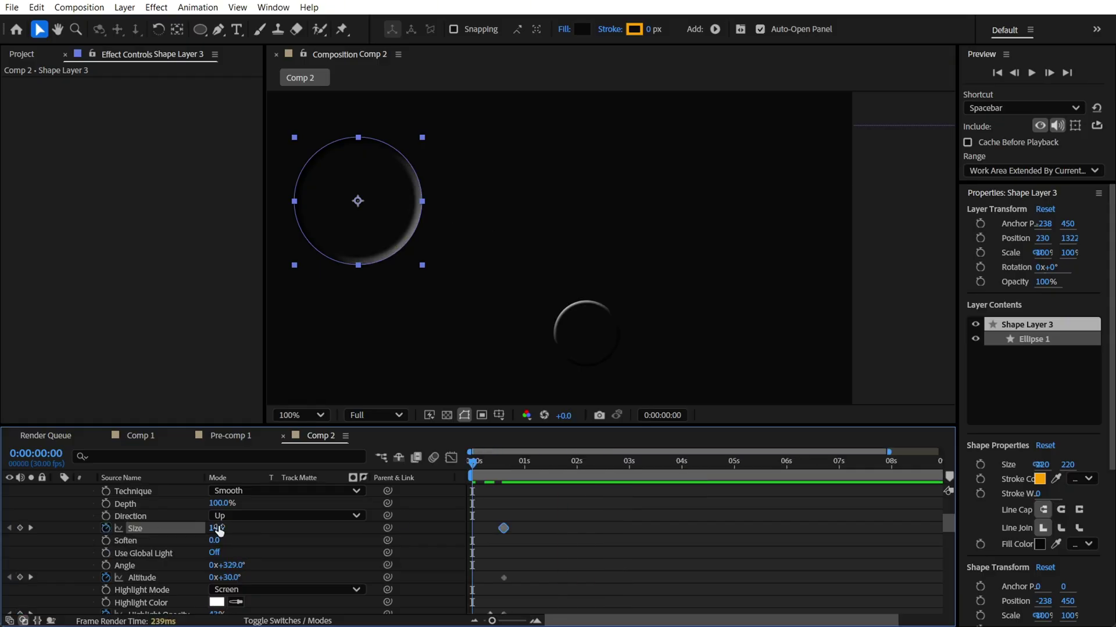
pyautogui.moveTo(216, 527); pyautogui.dragTo(203, 527)
pyautogui.moveTo(238, 571); pyautogui.dragTo(320, 583)
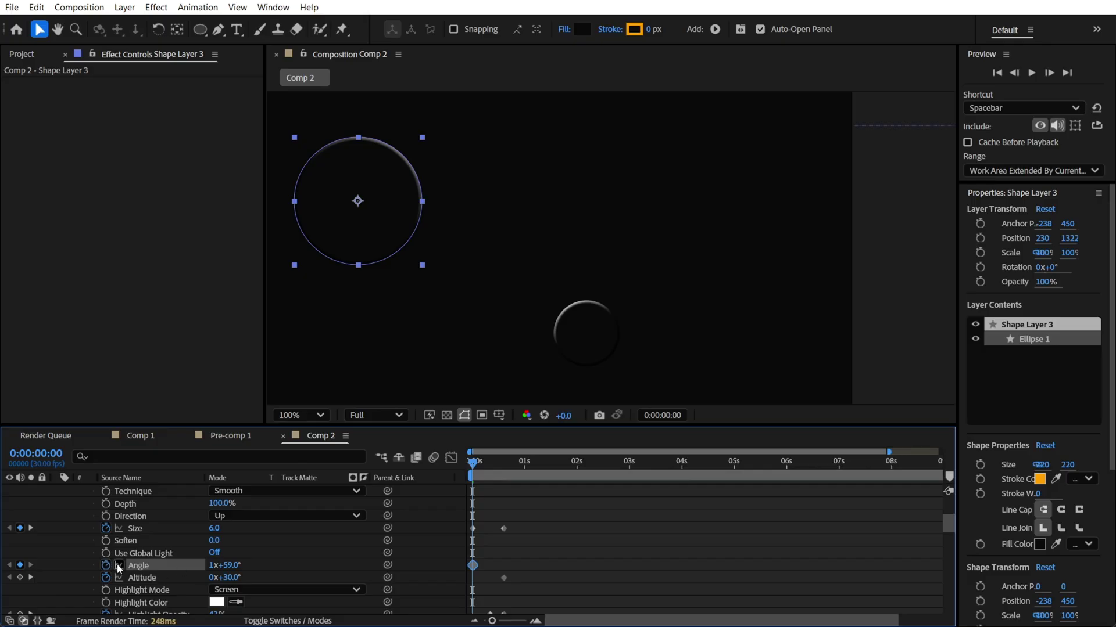
# - Set Shape Layer 3's bevel Angle to 346° at frame 18
pyautogui.moveTo(489, 465); pyautogui.dragTo(504, 466)
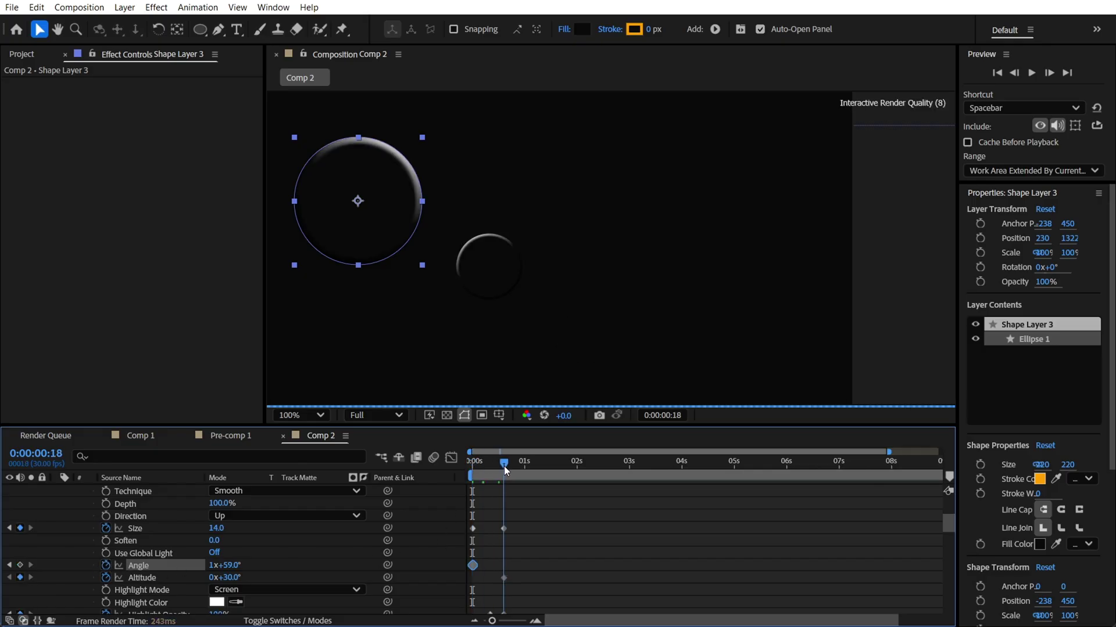
pyautogui.moveTo(232, 567); pyautogui.dragTo(169, 555)
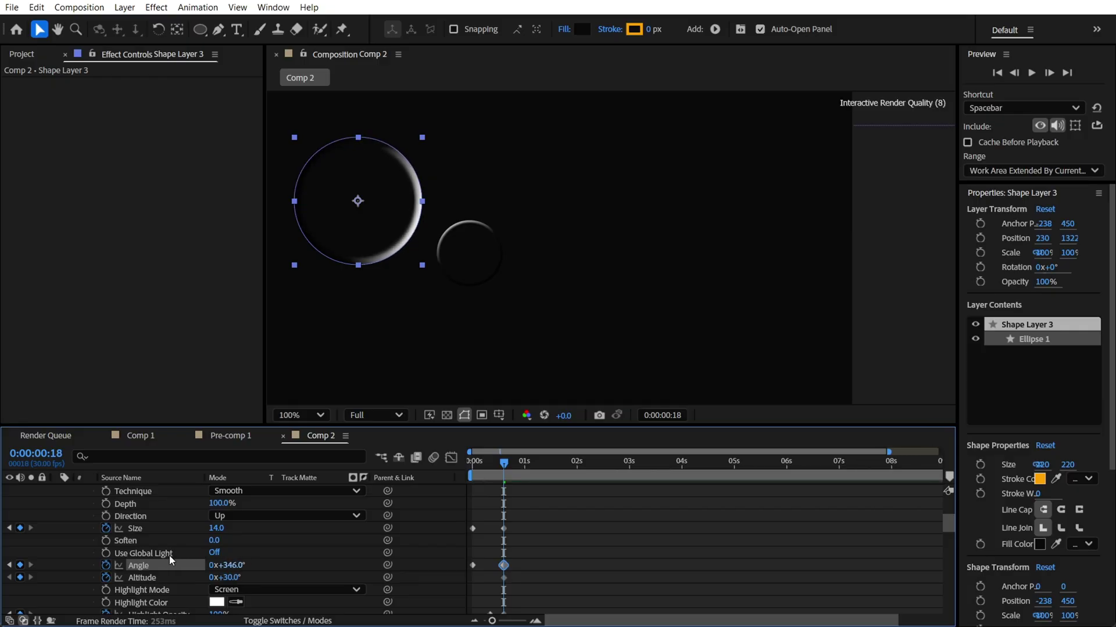
pyautogui.scroll(-2, 259, 600)
pyautogui.scroll(-3, 263, 596)
pyautogui.click(162, 541)
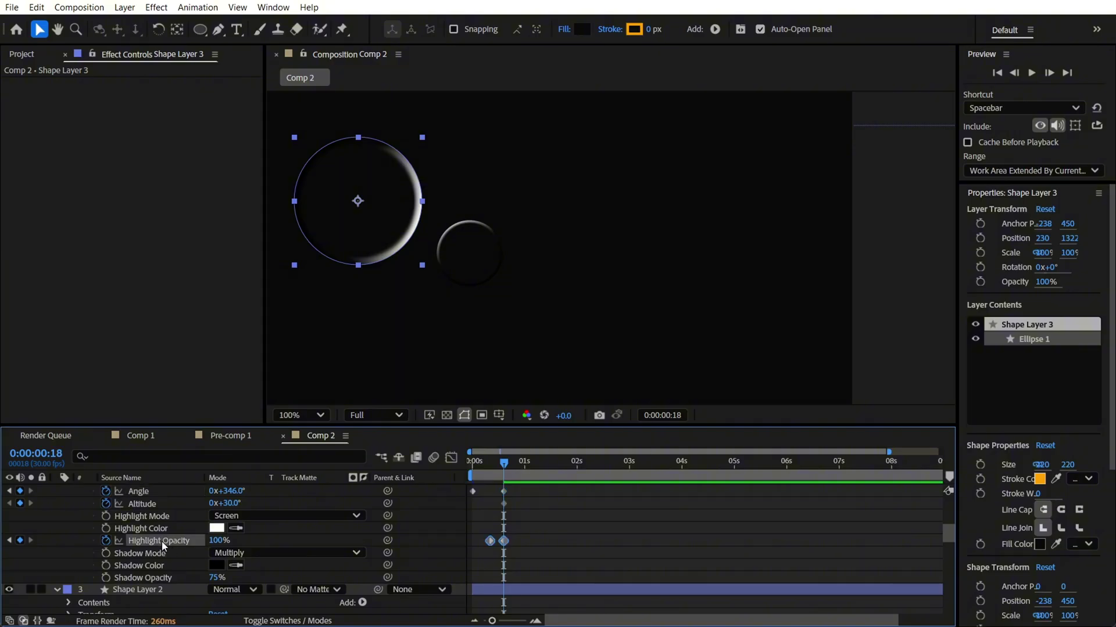
pyautogui.click(204, 537)
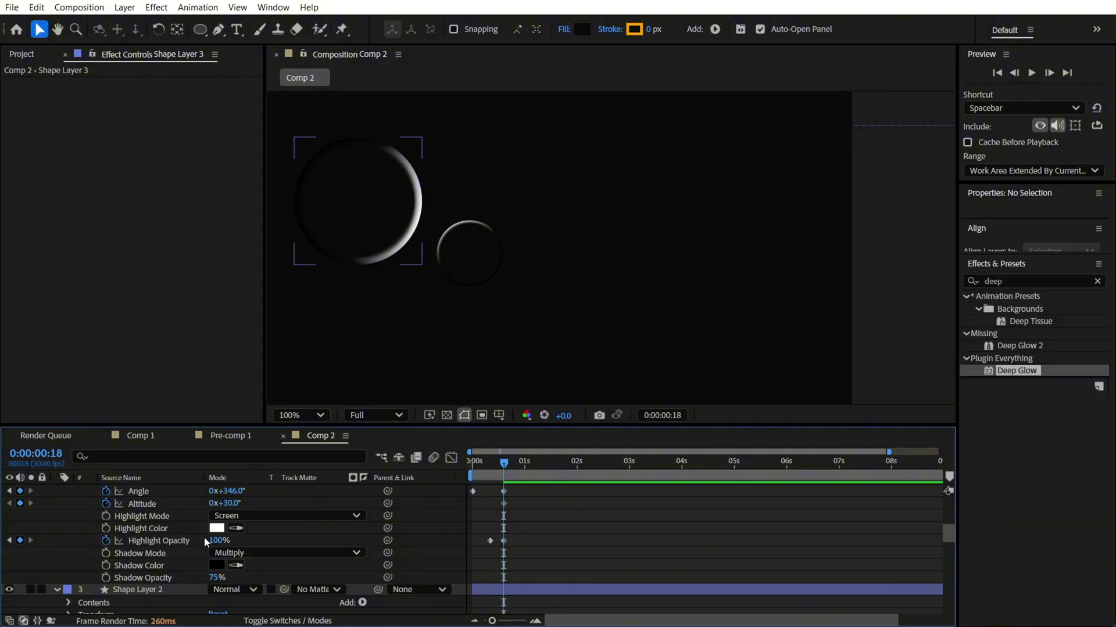
# - Select the small circle, Shape Layer 4, beside the larger circle in the composition
pyautogui.scroll(3, 505, 545)
pyautogui.moveTo(518, 538); pyautogui.dragTo(564, 532)
pyautogui.press('v')
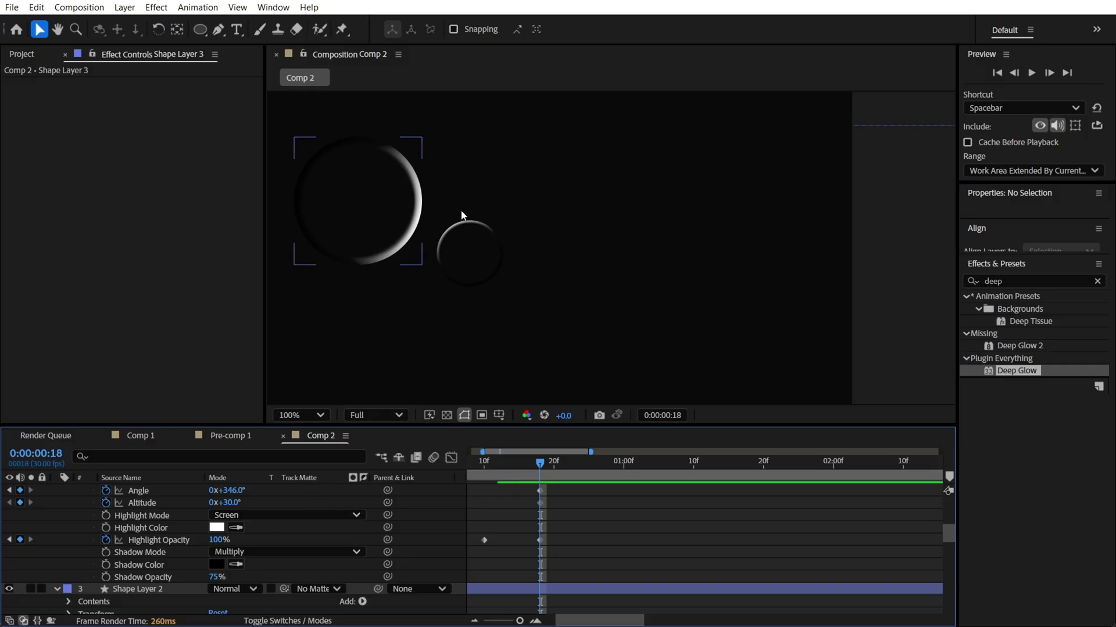
pyautogui.moveTo(471, 182); pyautogui.dragTo(535, 249)
pyautogui.scroll(-1, 529, 275)
pyautogui.scroll(2, 535, 248)
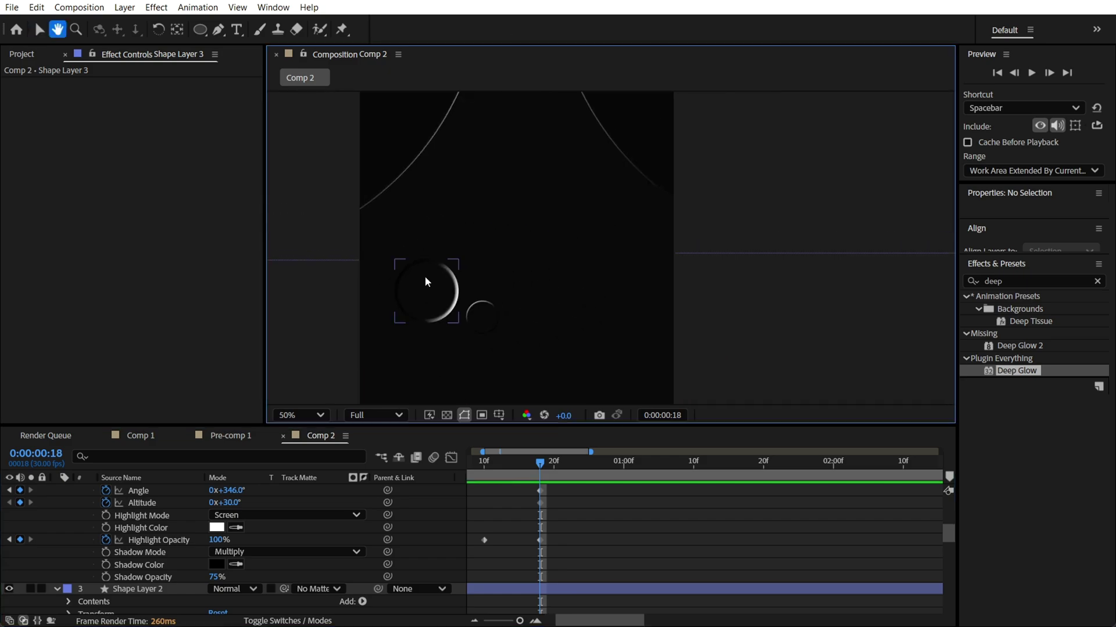
pyautogui.click(480, 314)
pyautogui.scroll(1, 467, 337)
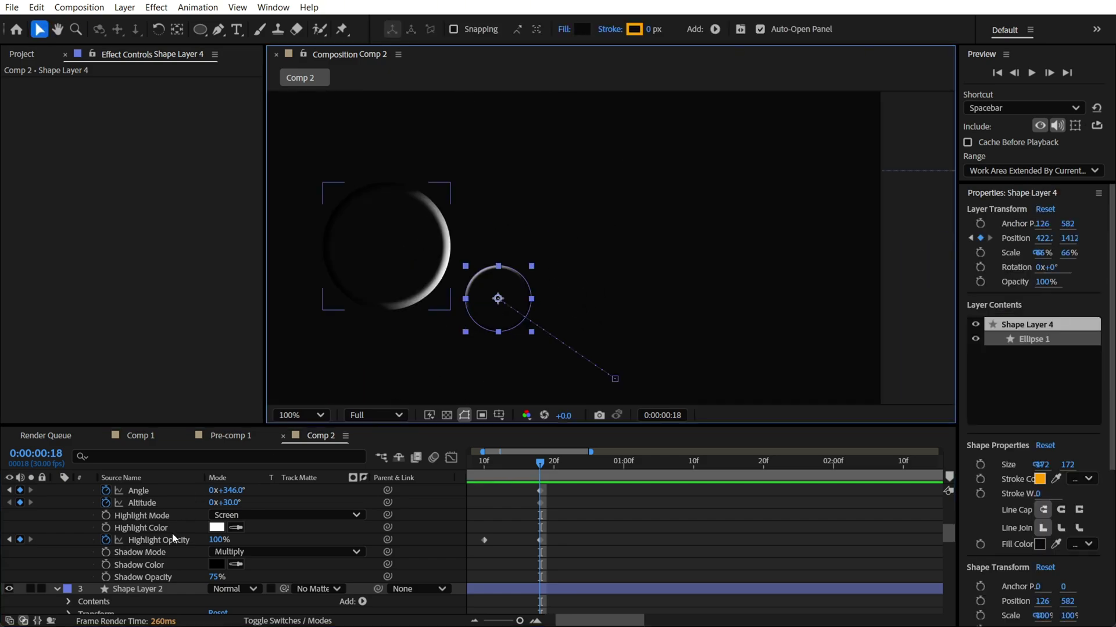
# - Expand Shape Layer 4's Layer Styles and reveal its Bevel and Emboss properties
pyautogui.scroll(-4, 171, 535)
pyautogui.scroll(2, 157, 510)
pyautogui.scroll(5, 156, 509)
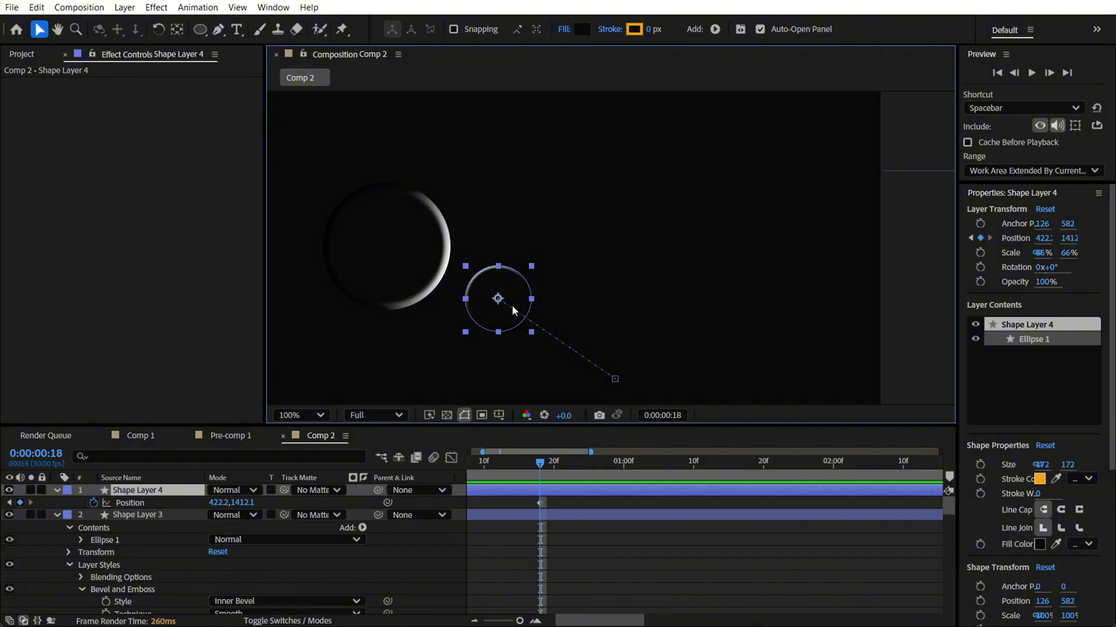
pyautogui.click(56, 490)
pyautogui.click(56, 490)
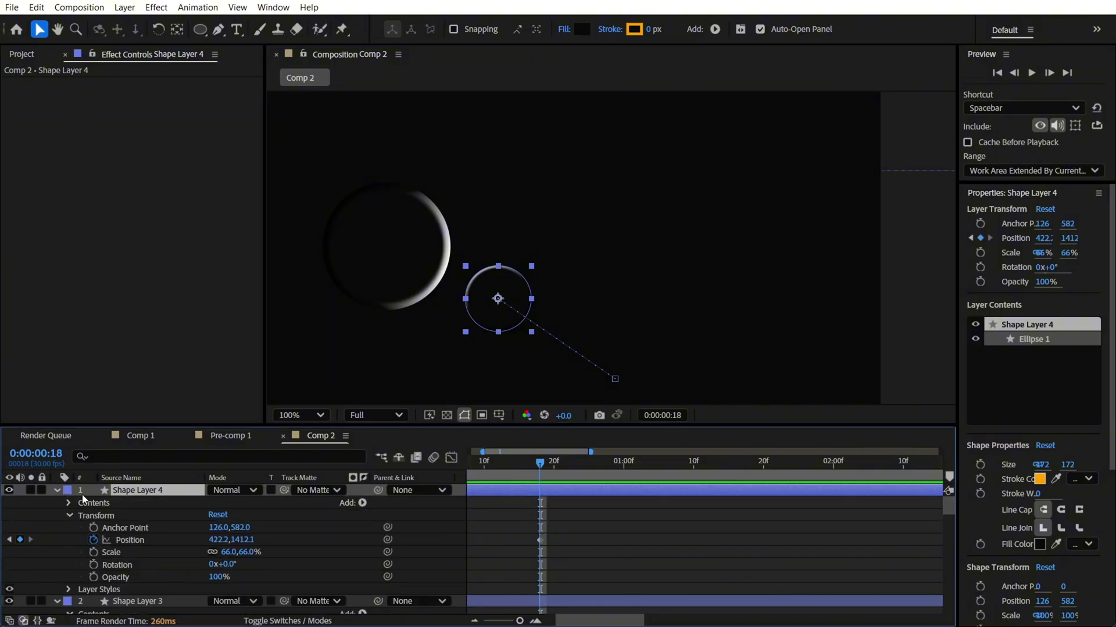
pyautogui.scroll(-3, 90, 569)
pyautogui.click(78, 565)
pyautogui.click(69, 550)
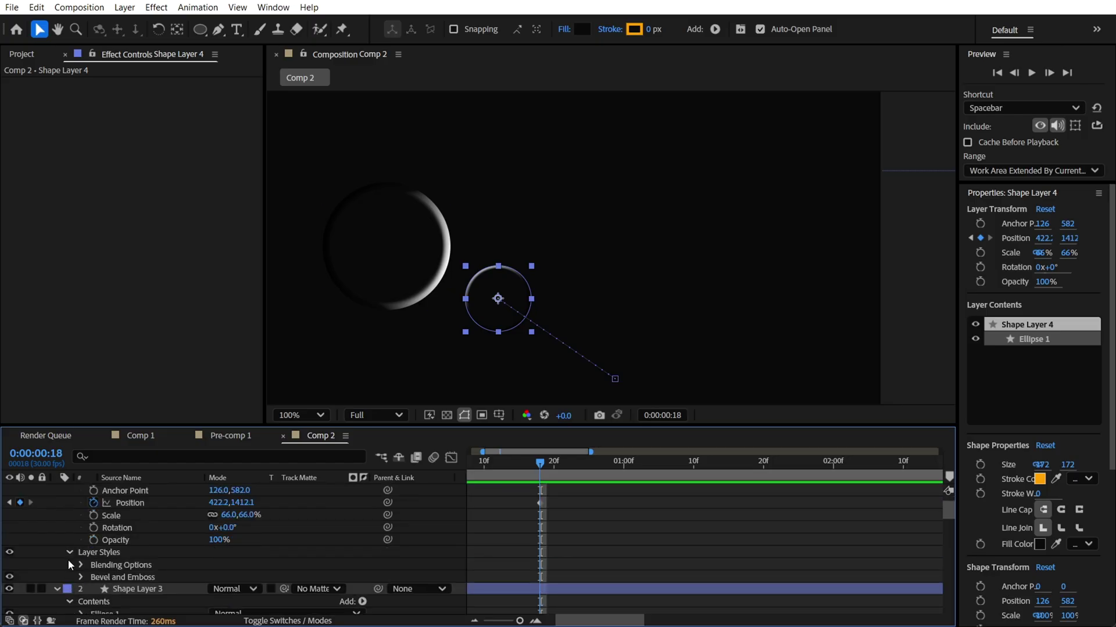
pyautogui.scroll(-3, 69, 563)
pyautogui.click(81, 540)
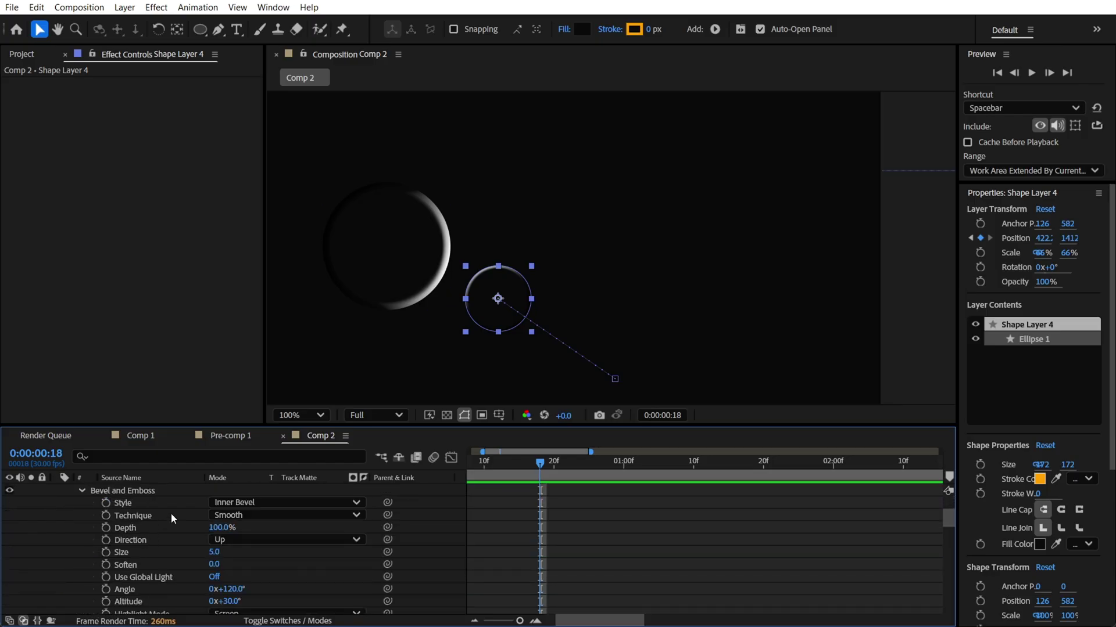
# - Set Shape Layer 4's bevel Angle to 160° and keyframe its Size at 8 at frame 18
pyautogui.scroll(-1, 172, 519)
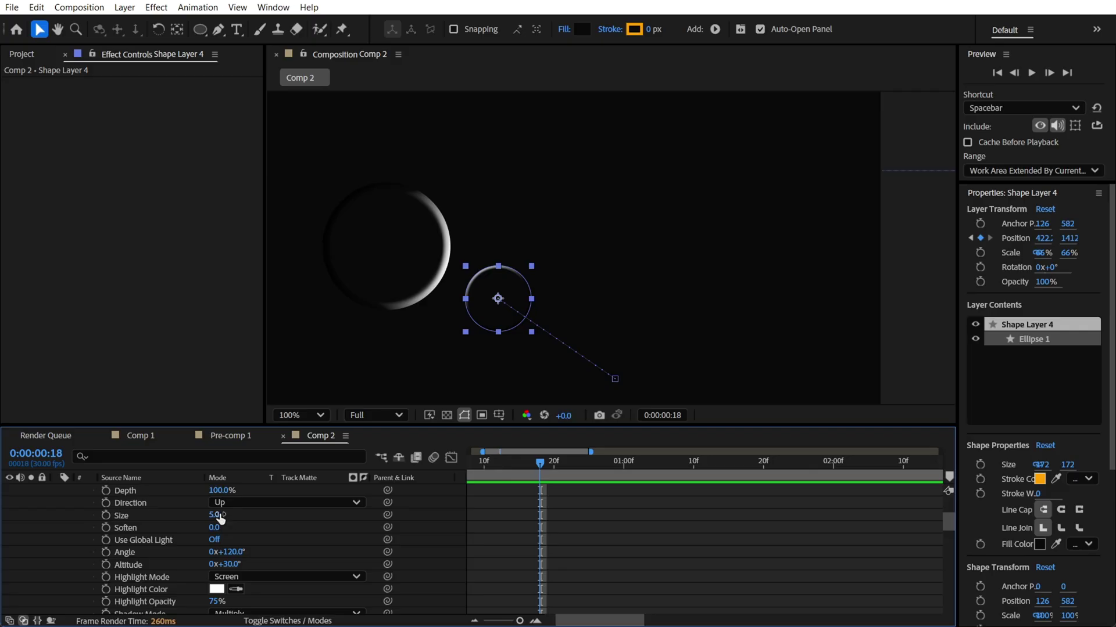
pyautogui.moveTo(214, 517)
pyautogui.mouseDown()
pyautogui.moveTo(251, 552)
pyautogui.moveTo(231, 519)
pyautogui.mouseUp()
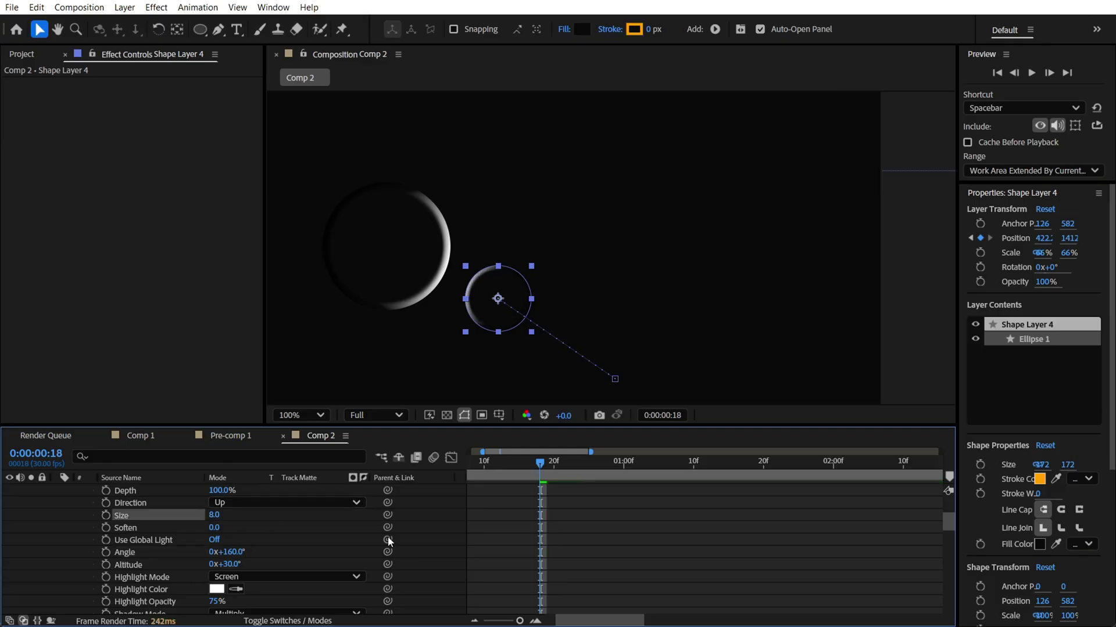
pyautogui.click(106, 515)
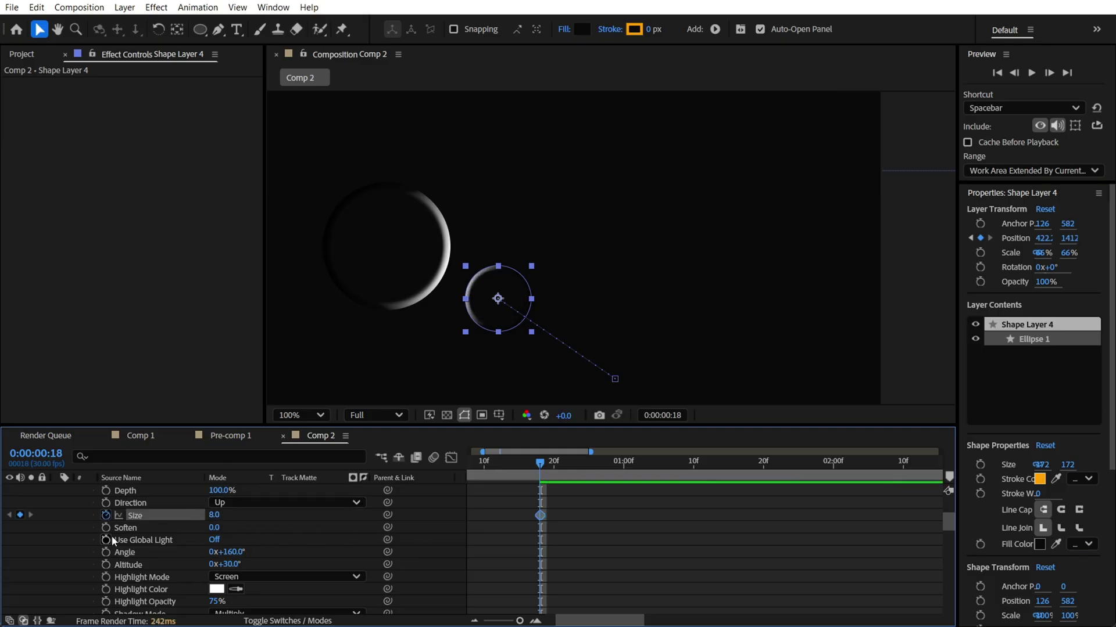
# - Keyframe Shape Layer 4's bevel Altitude at 56° and Highlight Opacity at 75% at frame 18
pyautogui.click(106, 564)
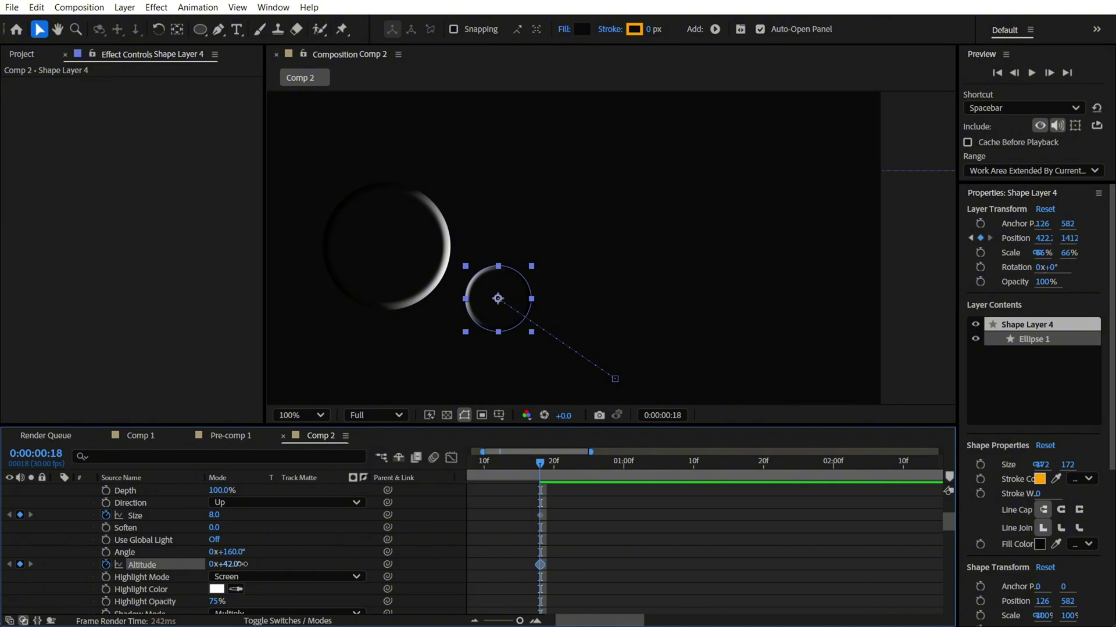
pyautogui.moveTo(236, 564)
pyautogui.mouseDown()
pyautogui.moveTo(250, 564)
pyautogui.moveTo(224, 565)
pyautogui.moveTo(261, 572)
pyautogui.mouseUp()
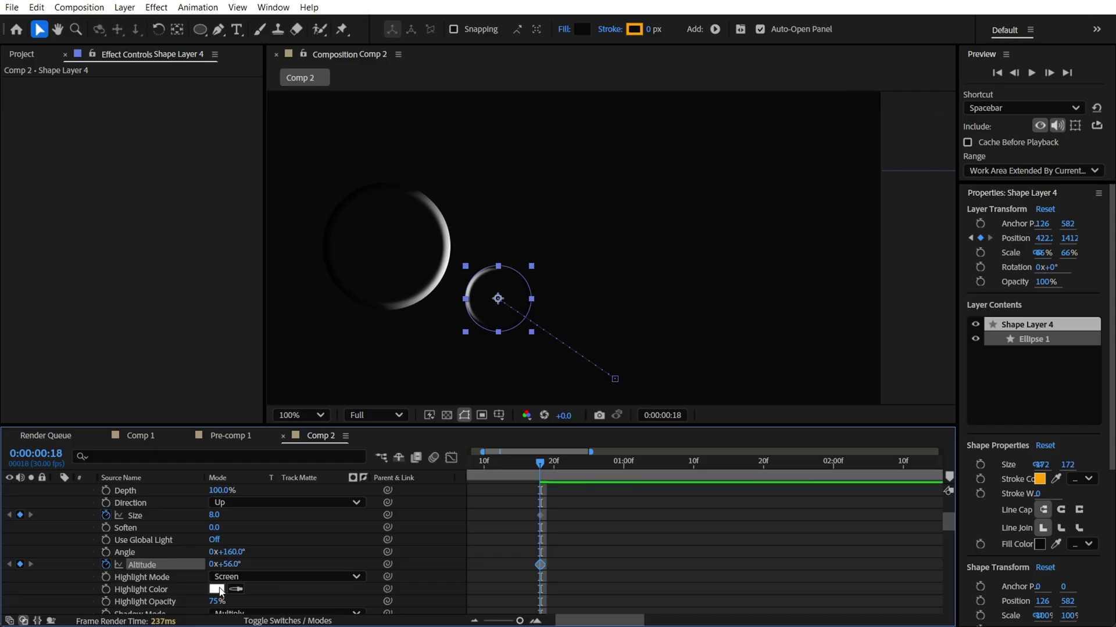
pyautogui.scroll(-1, 219, 591)
pyautogui.click(105, 565)
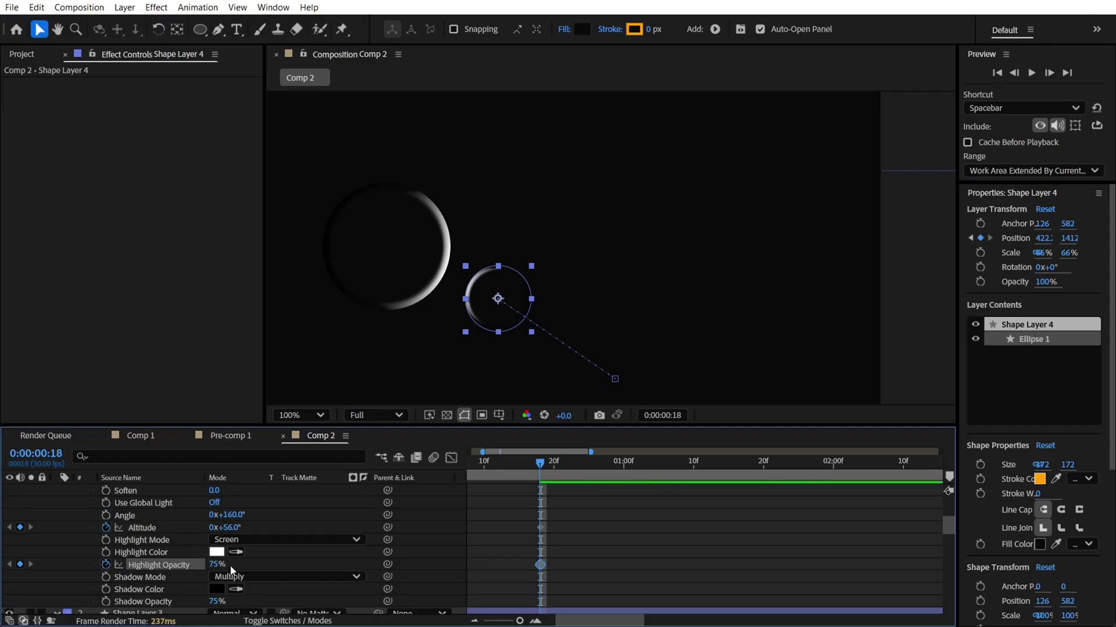
# - At frame 9, set Shape Layer 4's bevel Highlight Opacity to 30% and Altitude to 20°
pyautogui.press('-')
pyautogui.press('-')
pyautogui.press('-')
pyautogui.press('=')
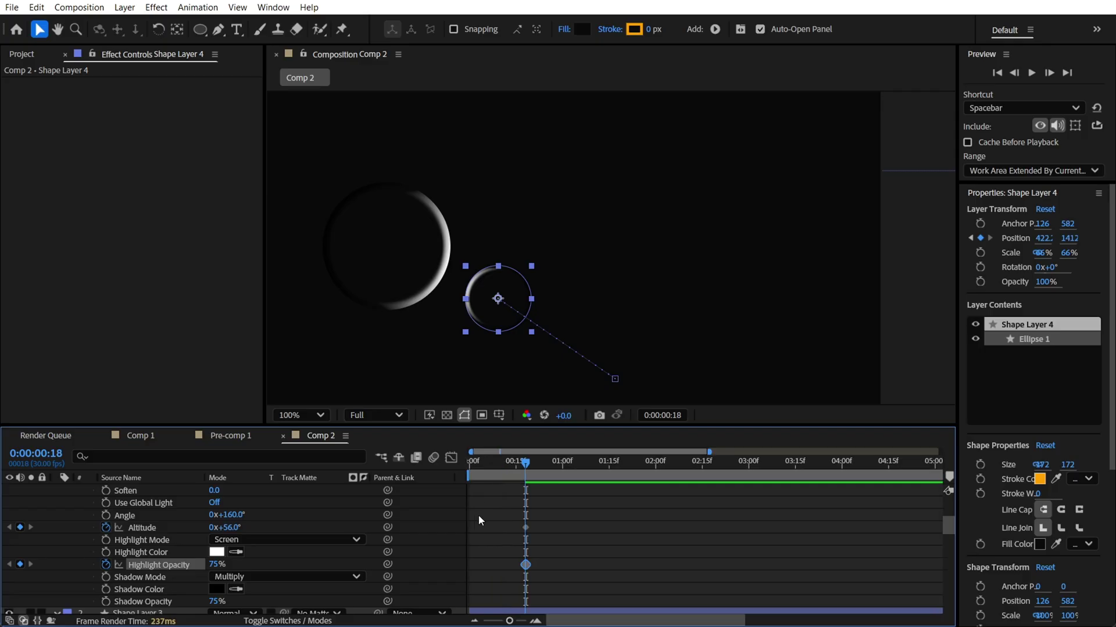
pyautogui.click(498, 465)
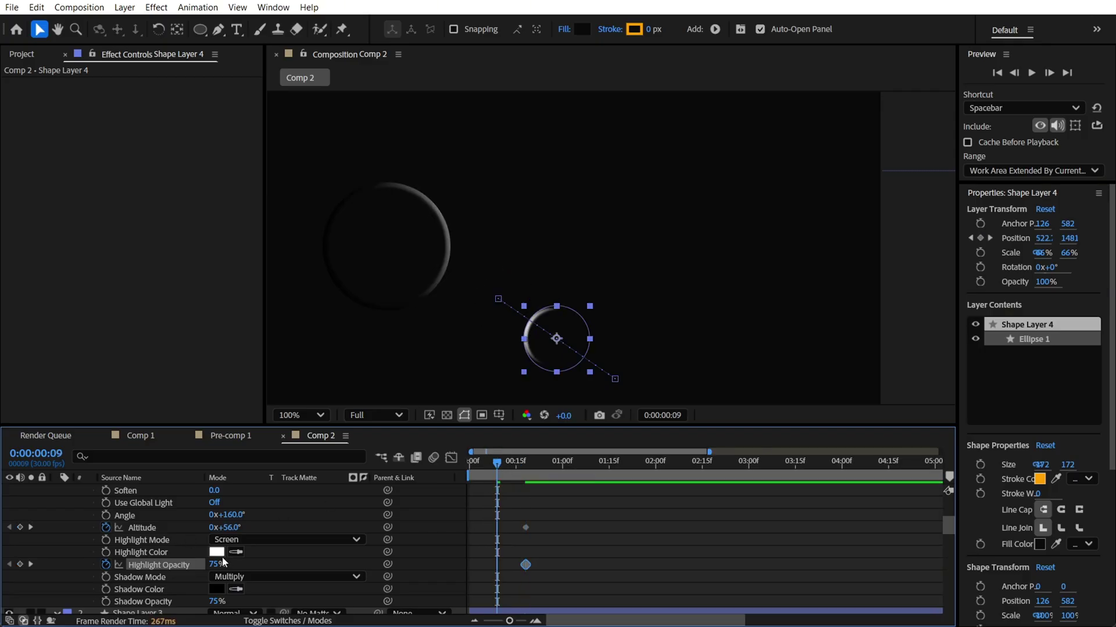
pyautogui.moveTo(216, 563); pyautogui.dragTo(185, 564)
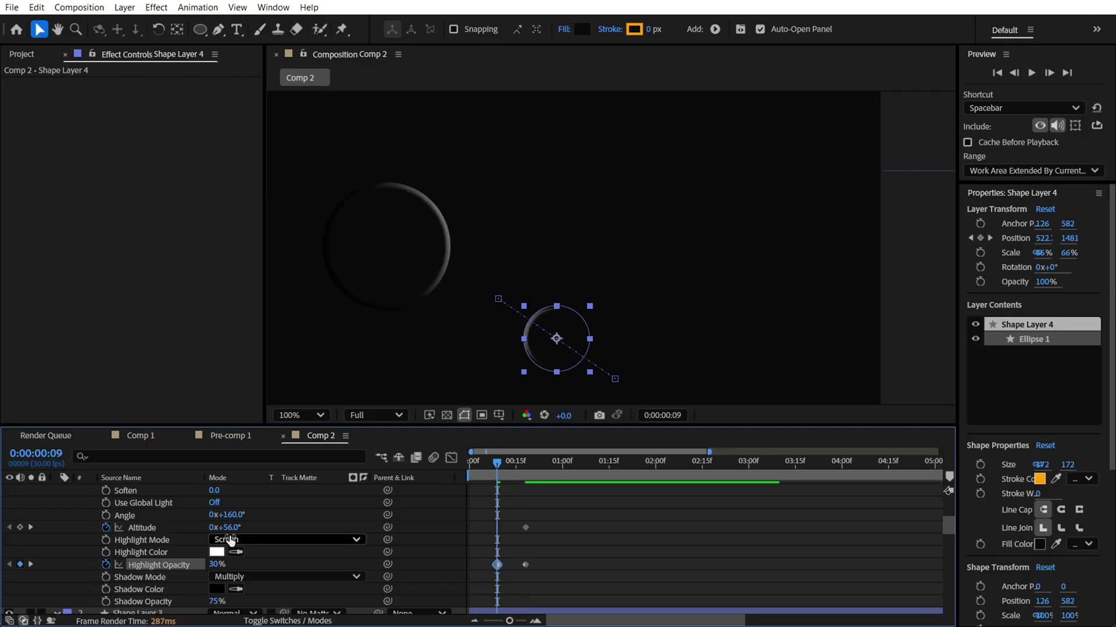
pyautogui.moveTo(226, 527); pyautogui.dragTo(206, 527)
# - Set Shape Layer 4's bevel Size to 6 at frame 9 and deselect the layer
pyautogui.scroll(3, 227, 558)
pyautogui.scroll(-1, 230, 563)
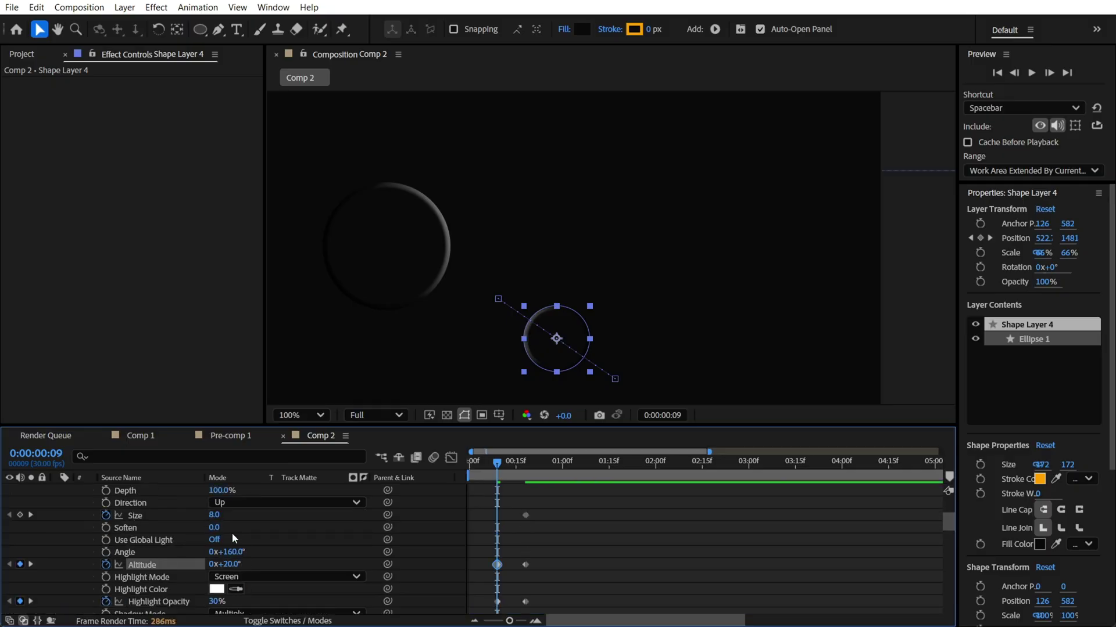
pyautogui.click(182, 514)
pyautogui.moveTo(216, 514); pyautogui.dragTo(215, 515)
pyautogui.click(279, 515)
pyautogui.click(581, 330)
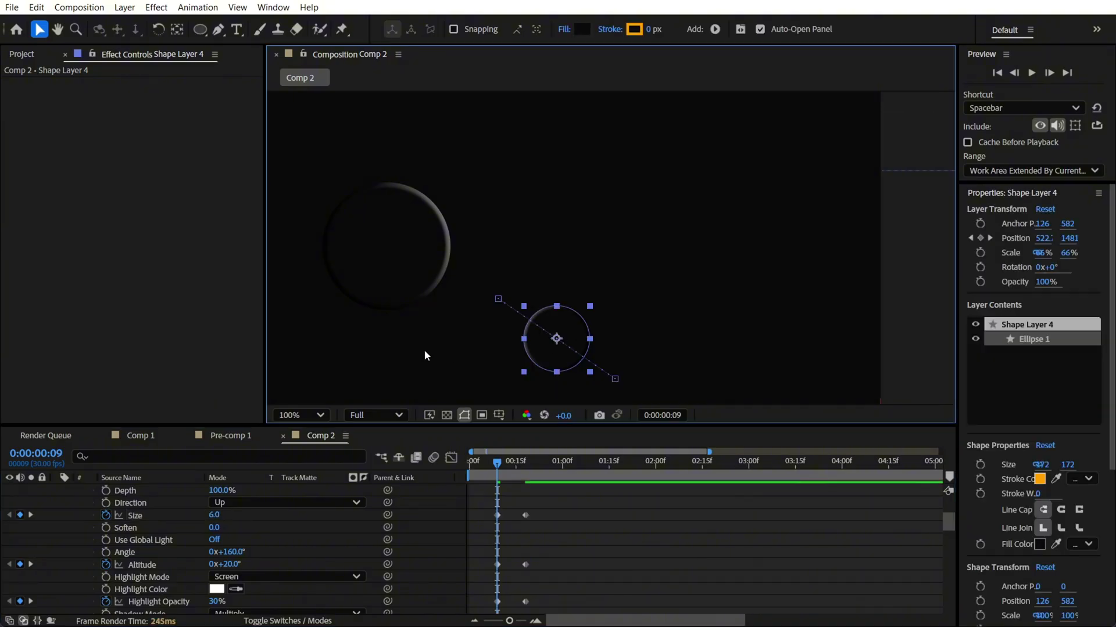
pyautogui.click(424, 349)
# - Scrub Comp 2 from frame 9 to 0:00:01:05 to check how both circles' edges light up
pyautogui.scroll(-1, 502, 312)
pyautogui.press('.')
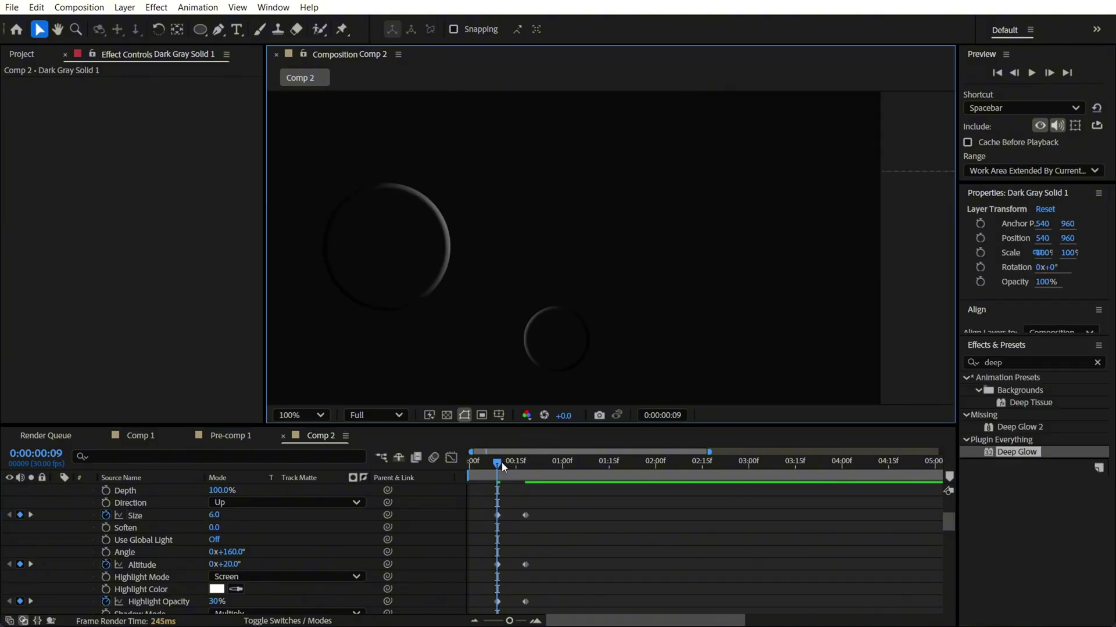
pyautogui.moveTo(500, 462); pyautogui.dragTo(525, 462)
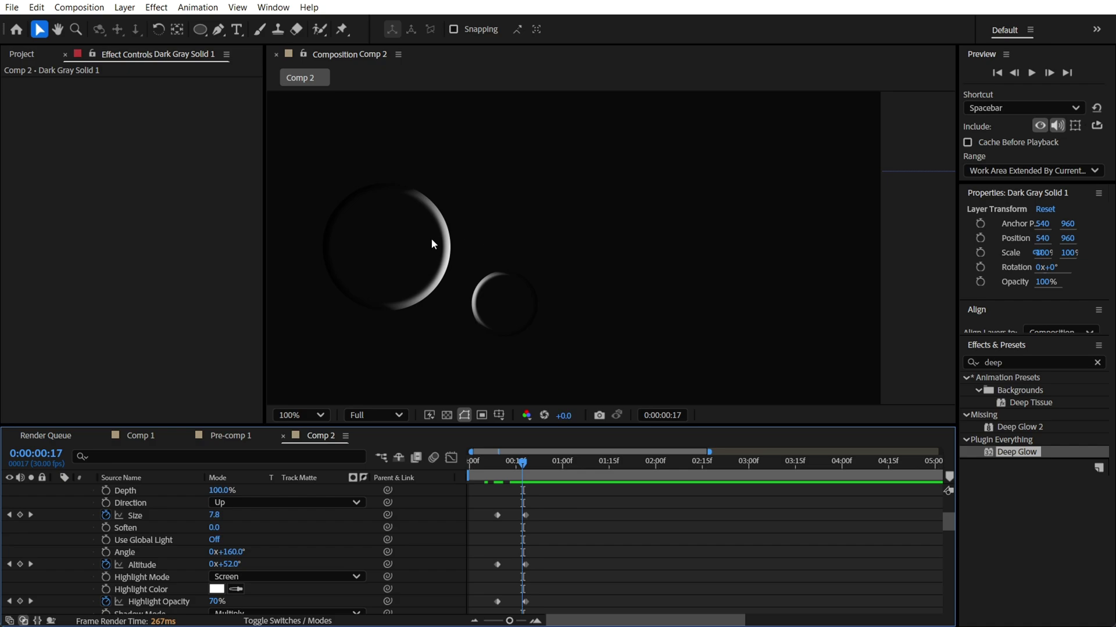
pyautogui.moveTo(522, 463); pyautogui.dragTo(580, 466)
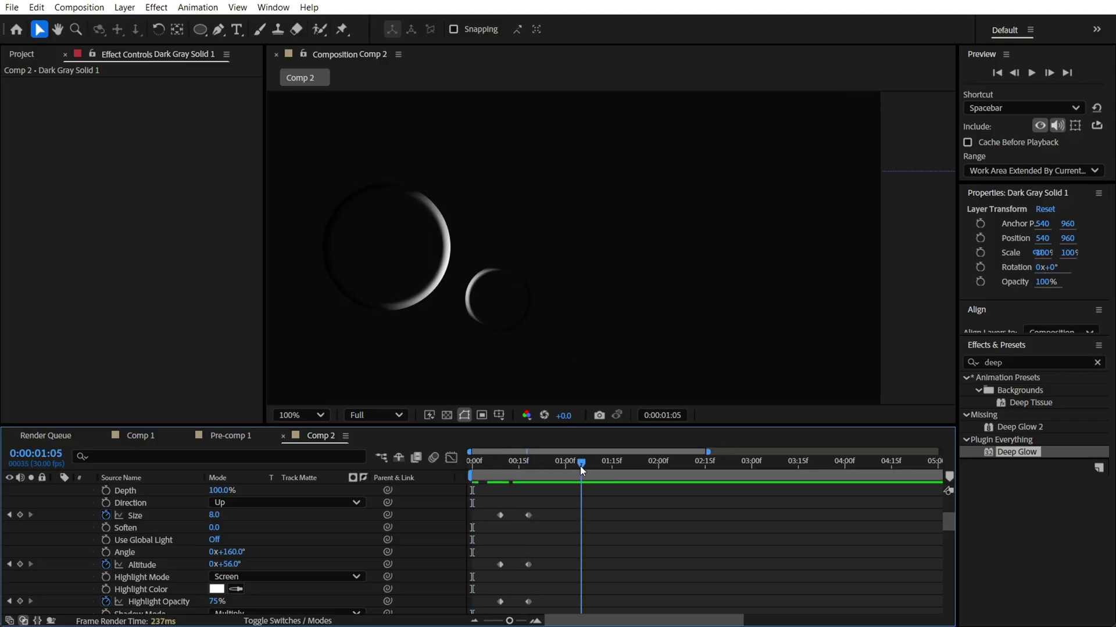
# - Switch to Comp 1 and scrub from 0:00:01:18 to 0:00:04:18 to review the reference circles' lighting
pyautogui.scroll(-1, 581, 300)
pyautogui.moveTo(597, 247); pyautogui.dragTo(563, 267)
pyautogui.press('v')
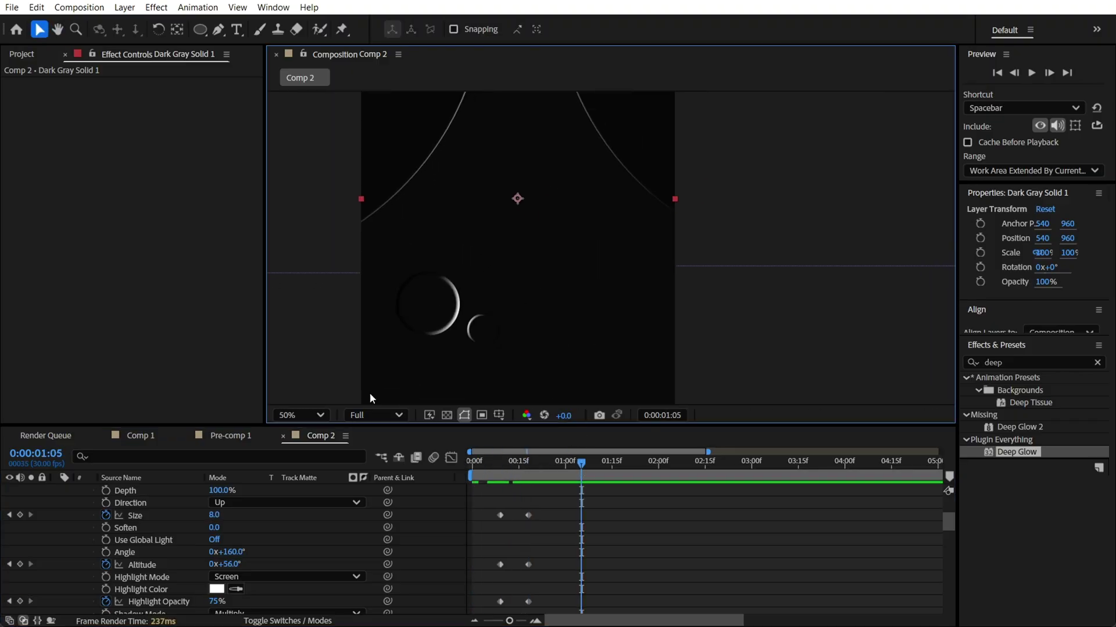
pyautogui.click(118, 441)
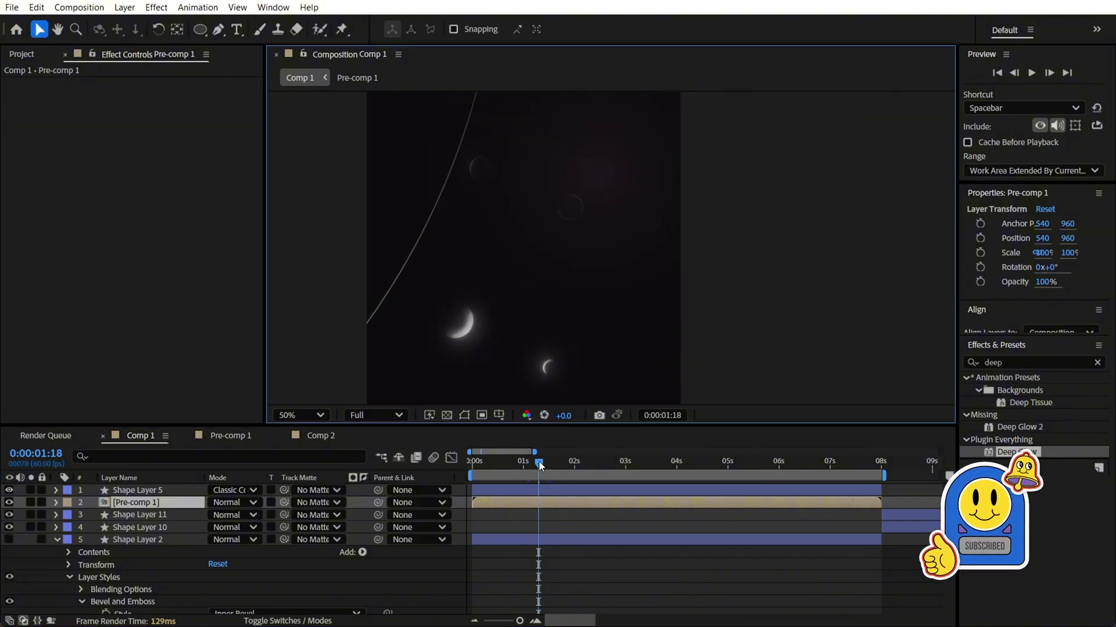
pyautogui.moveTo(539, 462); pyautogui.dragTo(692, 476)
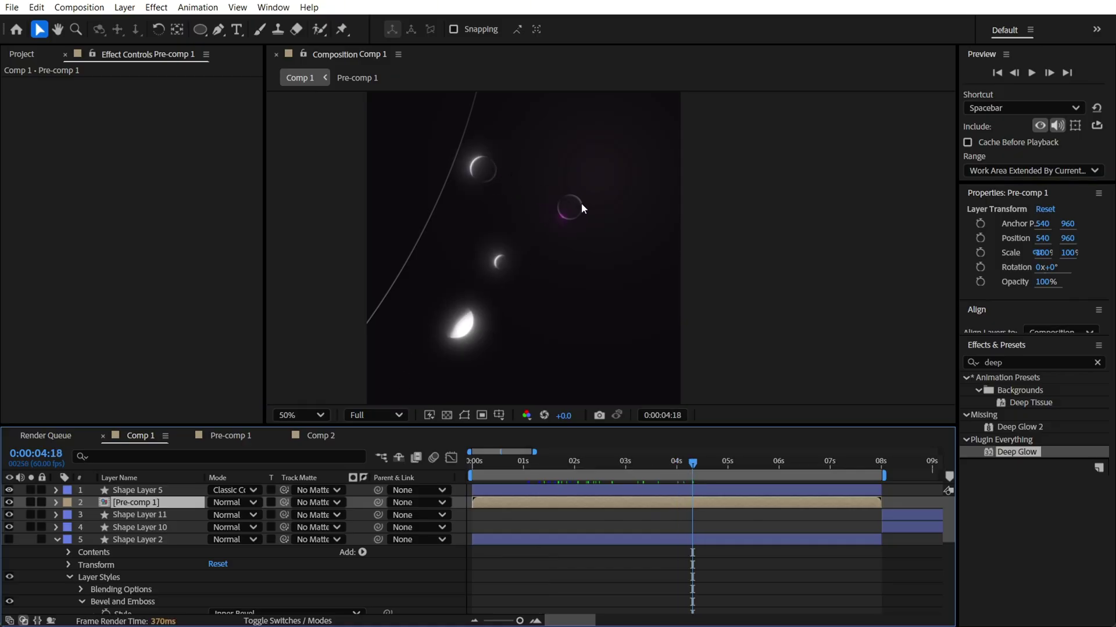
# - Open Pre-comp 1 from Comp 1 and look through its circle layers and their glow and bevel keyframes
pyautogui.scroll(2, 581, 204)
pyautogui.scroll(1, 602, 212)
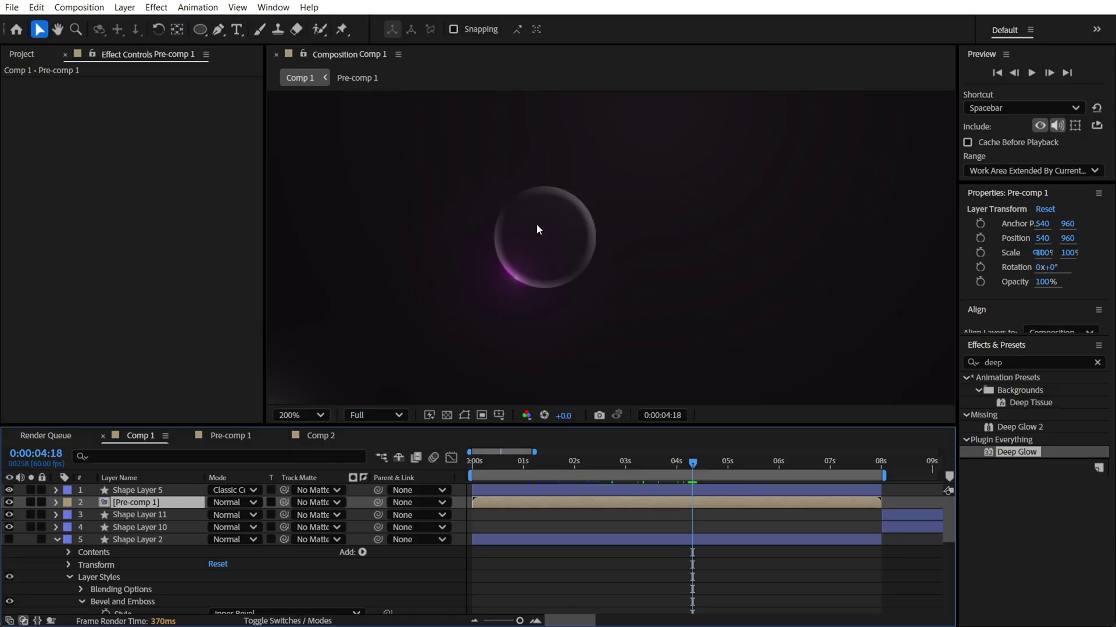
pyautogui.doubleClick(148, 506)
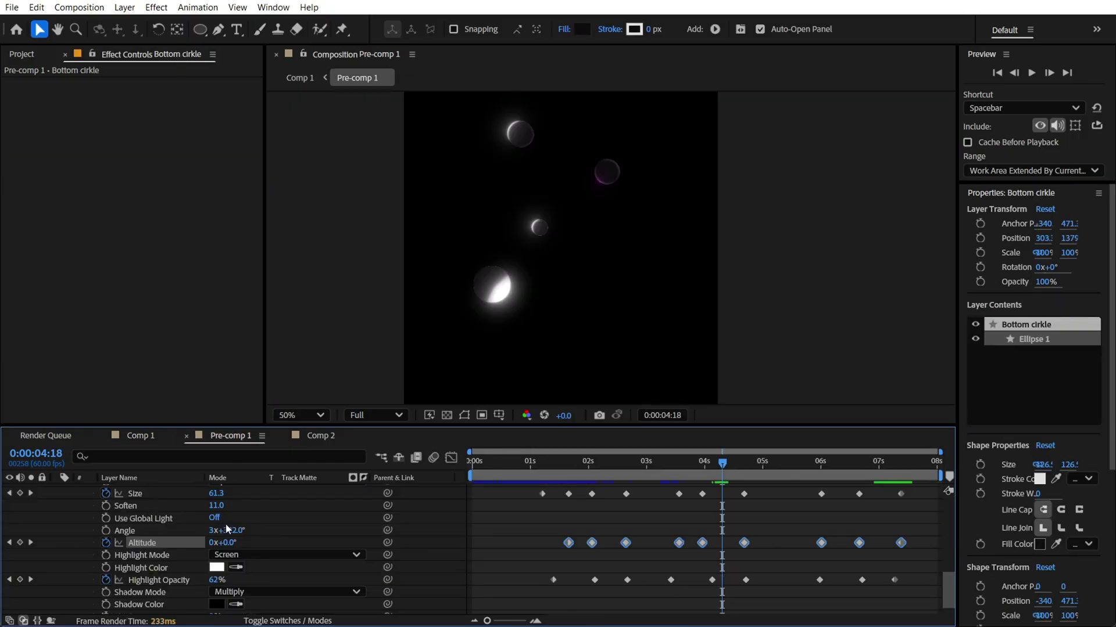
pyautogui.scroll(-2, 159, 526)
pyautogui.scroll(2, 160, 527)
pyautogui.scroll(-2, 151, 546)
pyautogui.scroll(2, 144, 552)
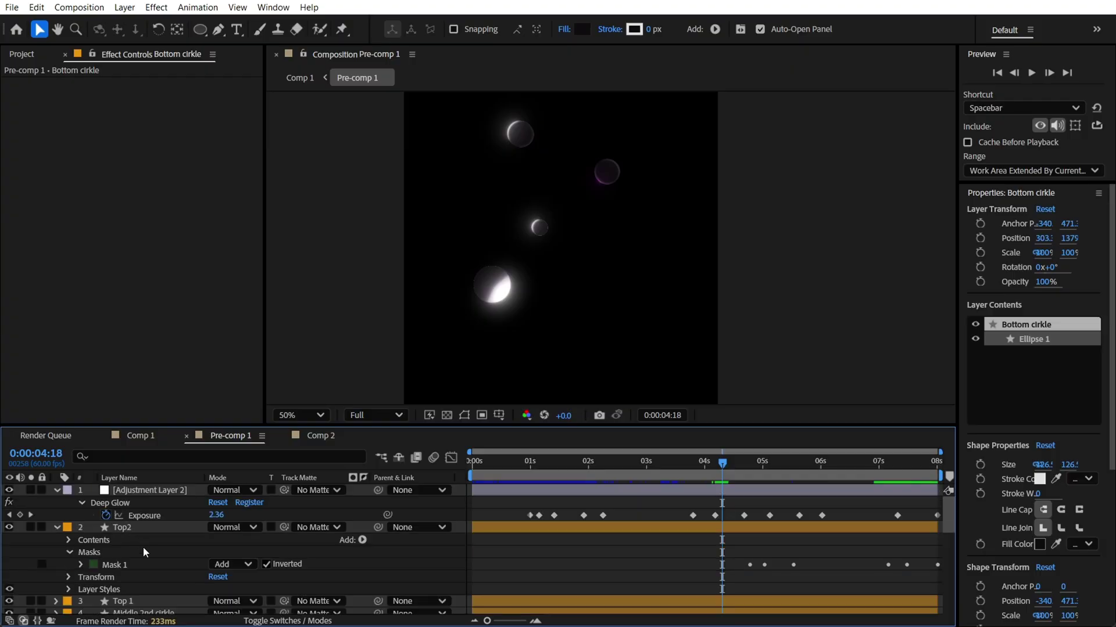
pyautogui.scroll(-1, 139, 565)
pyautogui.scroll(1, 612, 187)
pyautogui.press('space')
pyautogui.moveTo(618, 211); pyautogui.dragTo(586, 270)
pyautogui.press('v')
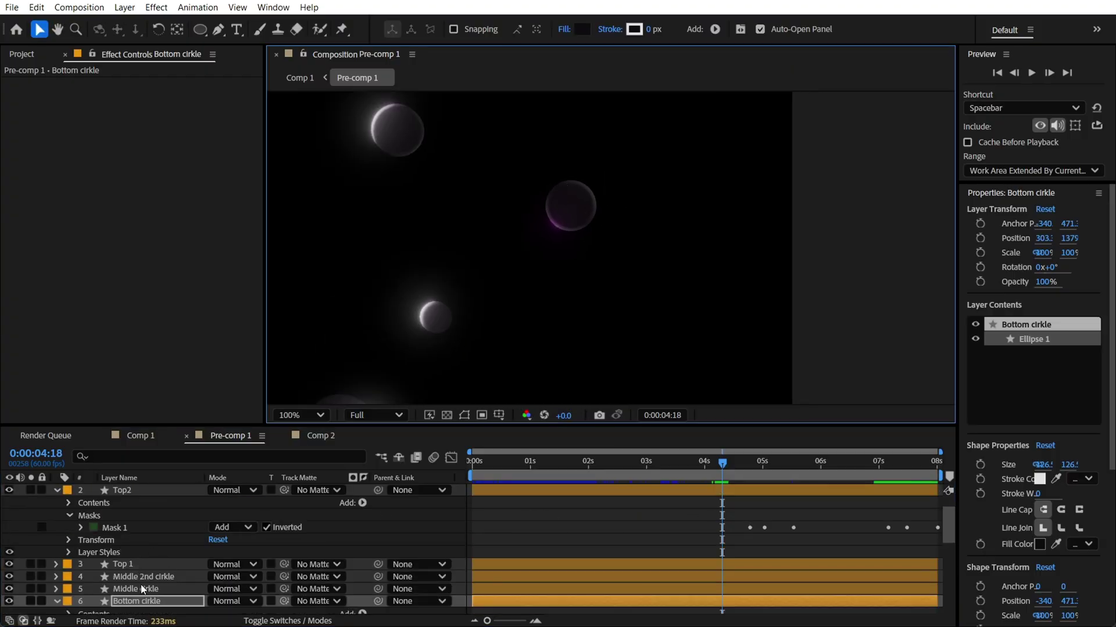
pyautogui.scroll(-1, 142, 589)
# - Toggle the visibility of the Middle 2nd cirkle and Middle cirkle layers to identify what each contributes to the middle circle
pyautogui.click(153, 540)
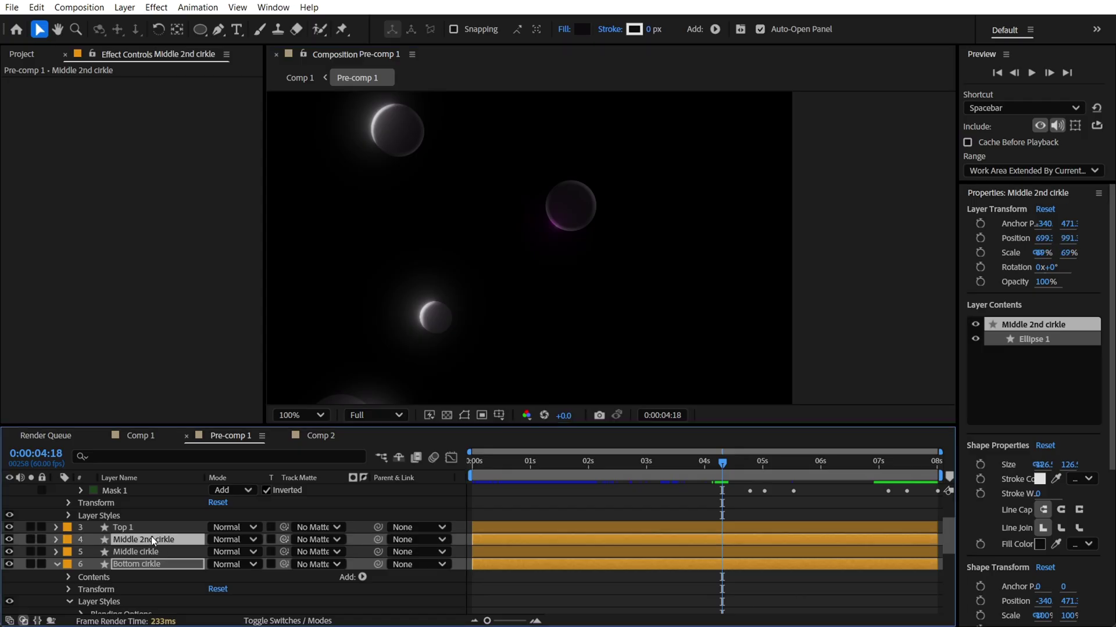
pyautogui.click(8, 539)
pyautogui.click(8, 539)
pyautogui.click(9, 540)
pyautogui.click(8, 540)
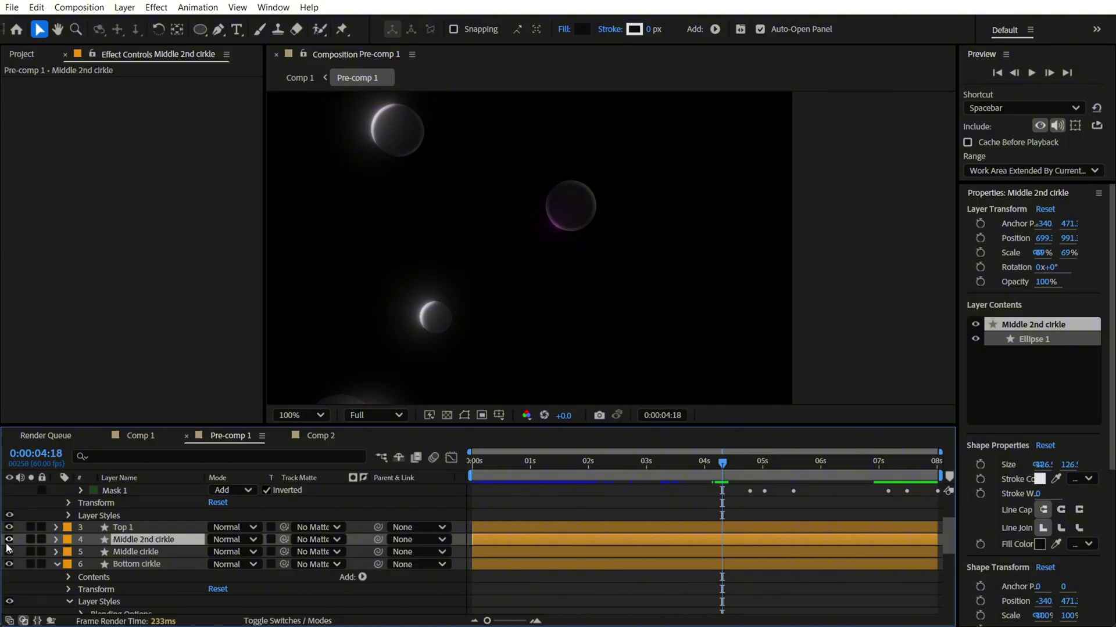
pyautogui.click(9, 552)
pyautogui.click(9, 551)
# - Compare the middle circle's edge lighting up close by hiding Middle cirkle and Middle 2nd cirkle in turn, and restore both
pyautogui.click(137, 555)
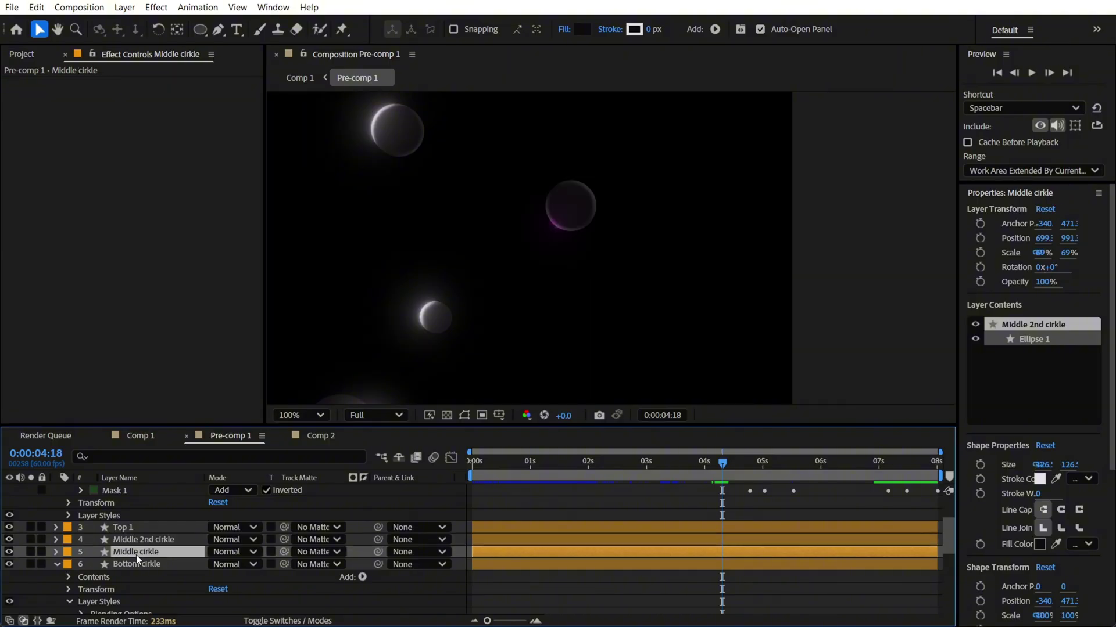
pyautogui.scroll(2, 584, 184)
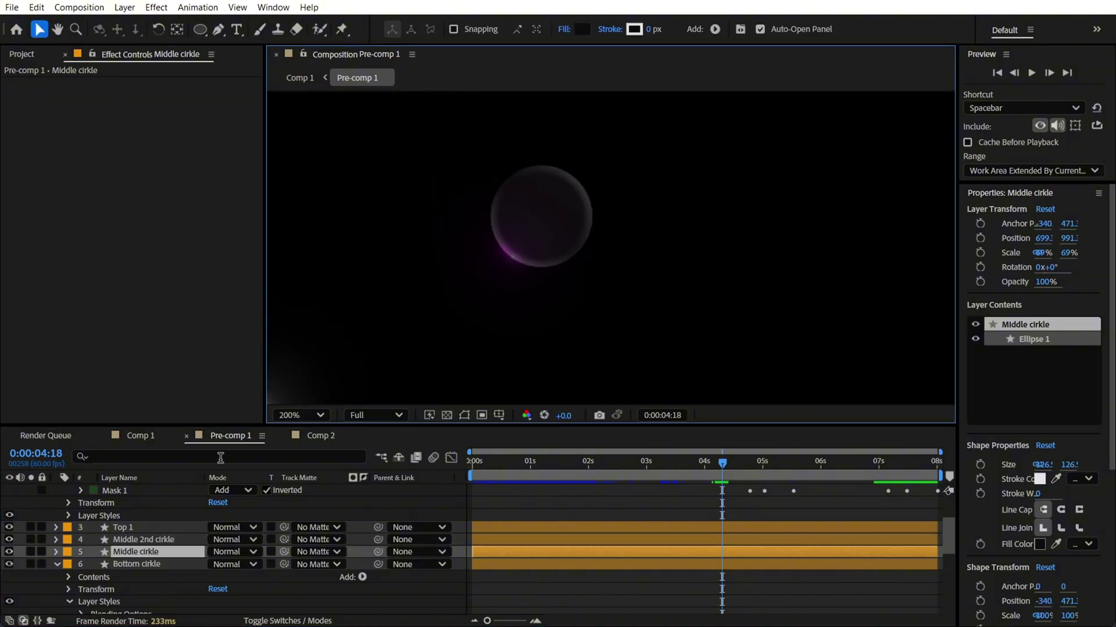
pyautogui.click(9, 552)
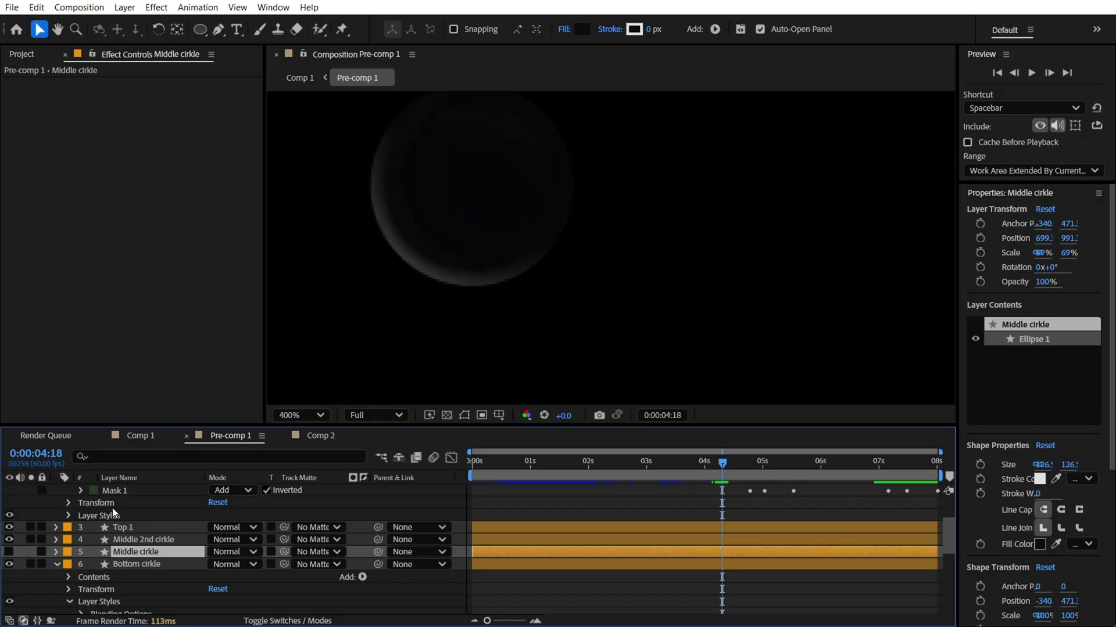
pyautogui.click(8, 550)
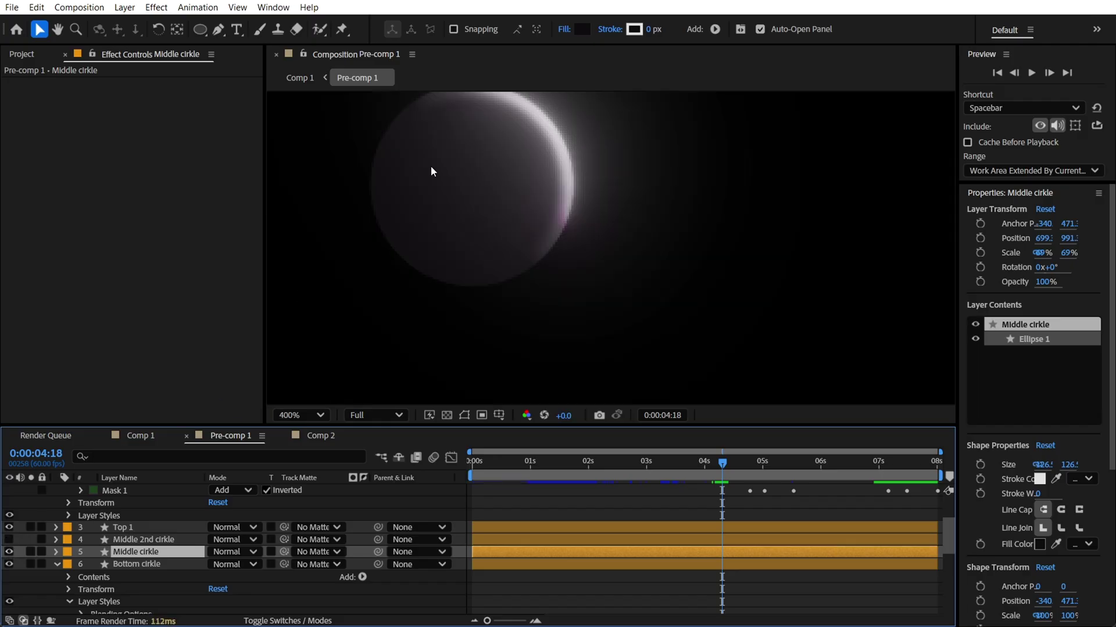
pyautogui.moveTo(495, 107); pyautogui.dragTo(530, 179)
pyautogui.click(8, 541)
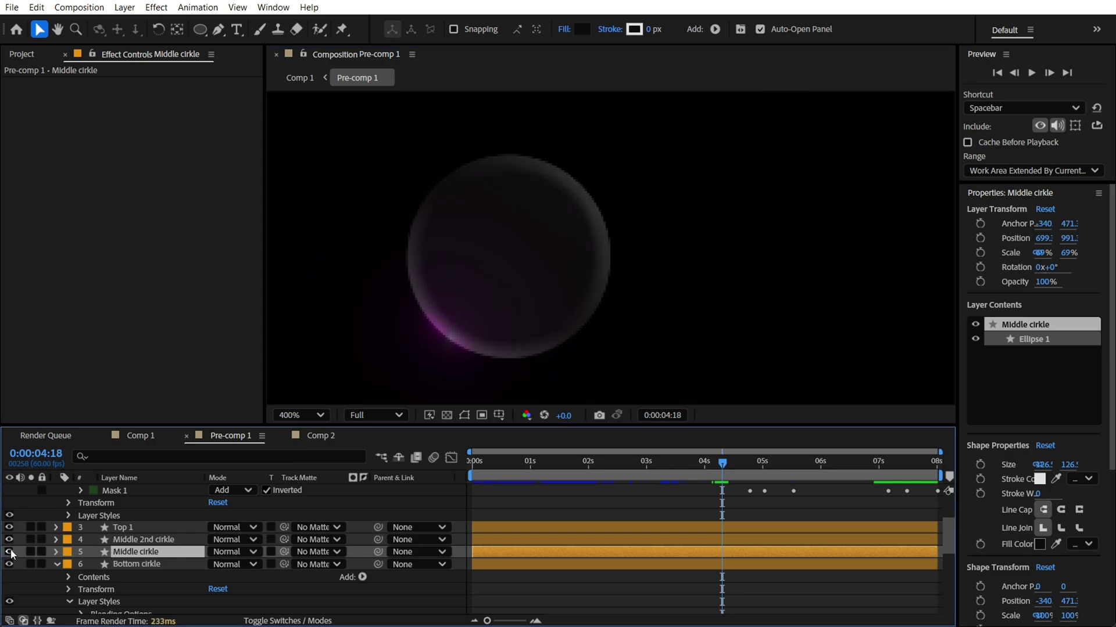
# - Scrub Pre-comp 1 to 0:00:04:58 and examine the trail of the moving circle
pyautogui.click(682, 467)
pyautogui.moveTo(683, 467); pyautogui.dragTo(761, 495)
pyautogui.hotkey('shift', '/')
pyautogui.scroll(2, 567, 250)
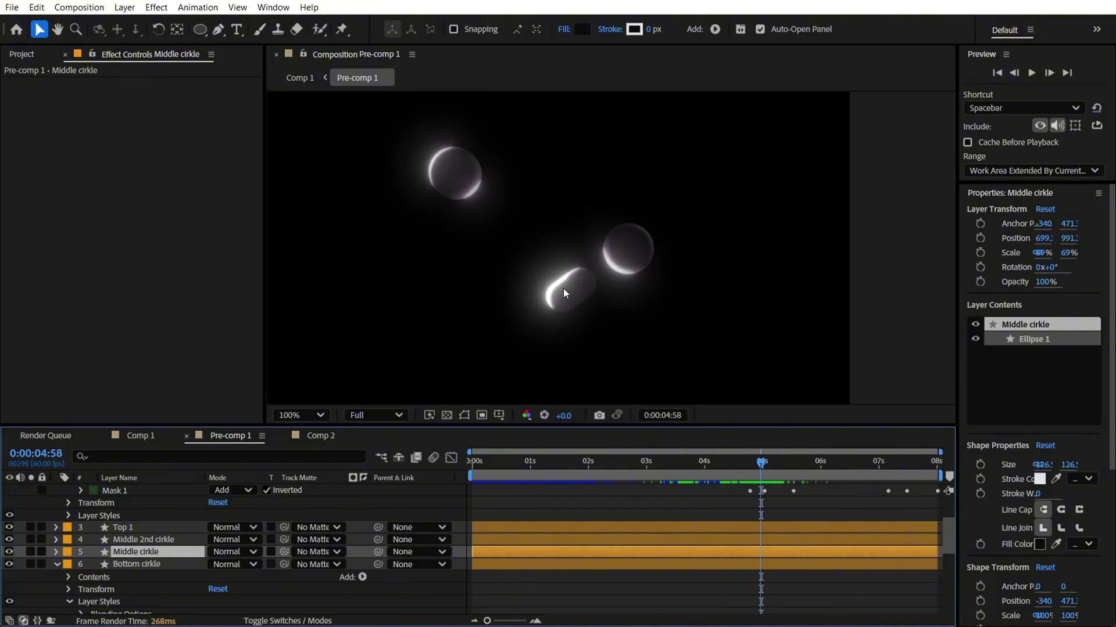
# - Set the Echo effect's Decay on the Main Cirkle layer to 0.75
pyautogui.scroll(3, 135, 528)
pyautogui.click(135, 527)
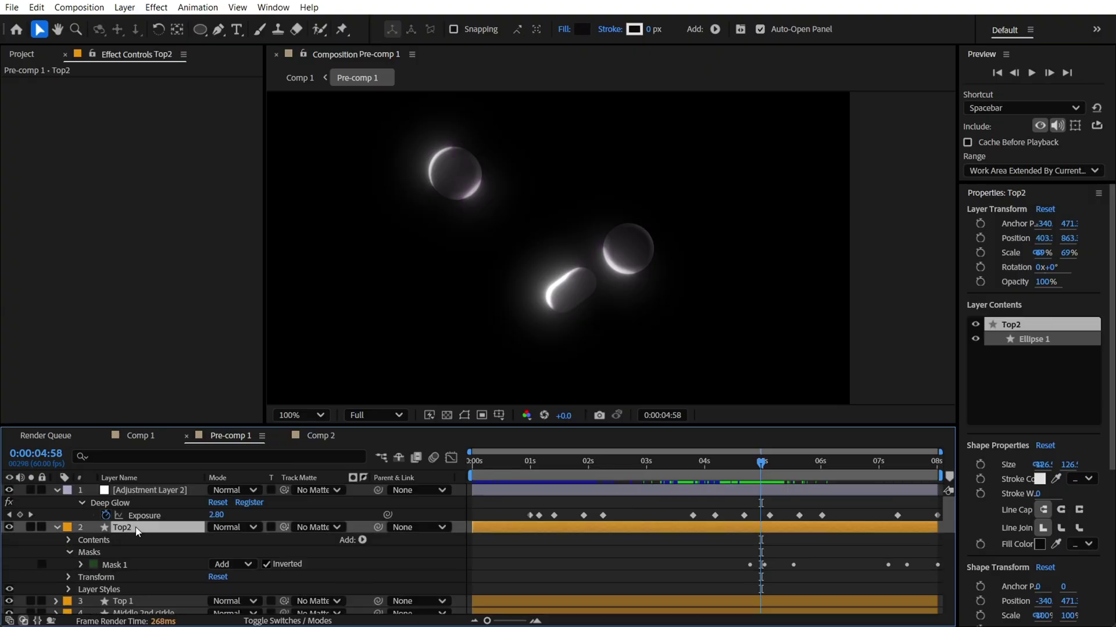
pyautogui.scroll(-10, 139, 552)
pyautogui.click(134, 608)
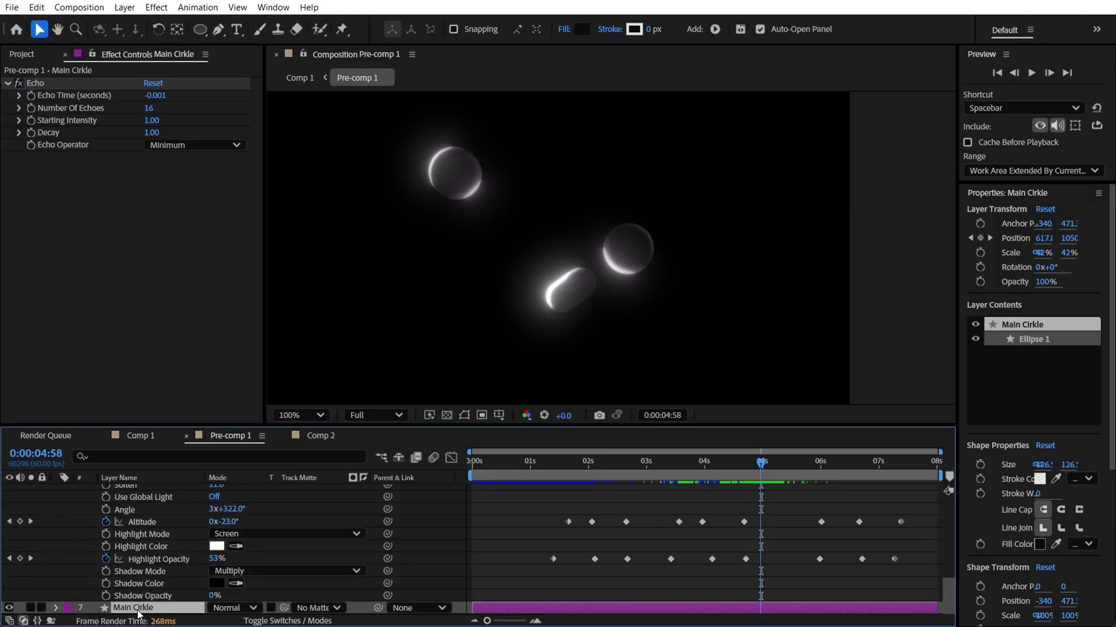
pyautogui.click(36, 83)
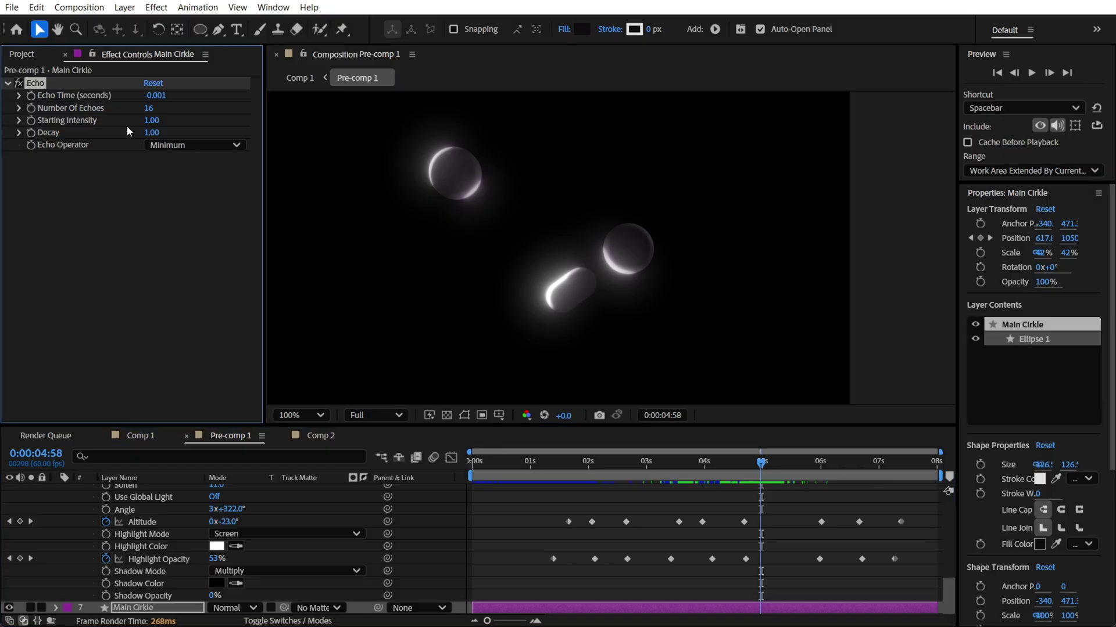
pyautogui.scroll(1, 571, 292)
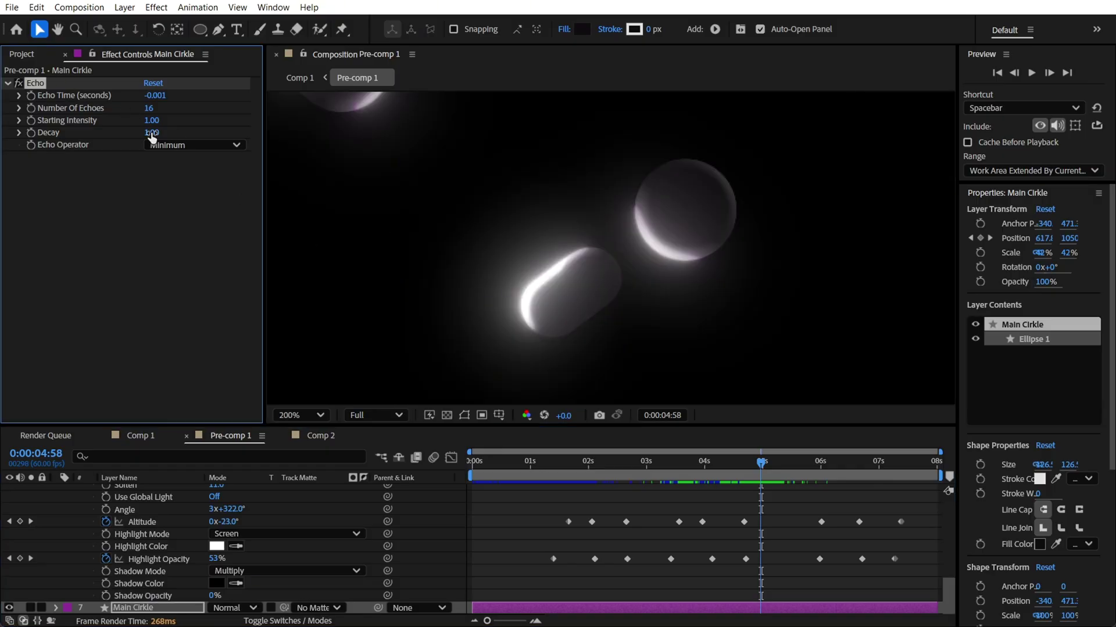
pyautogui.moveTo(150, 134)
pyautogui.mouseDown()
pyautogui.moveTo(133, 133)
pyautogui.moveTo(151, 133)
pyautogui.mouseUp()
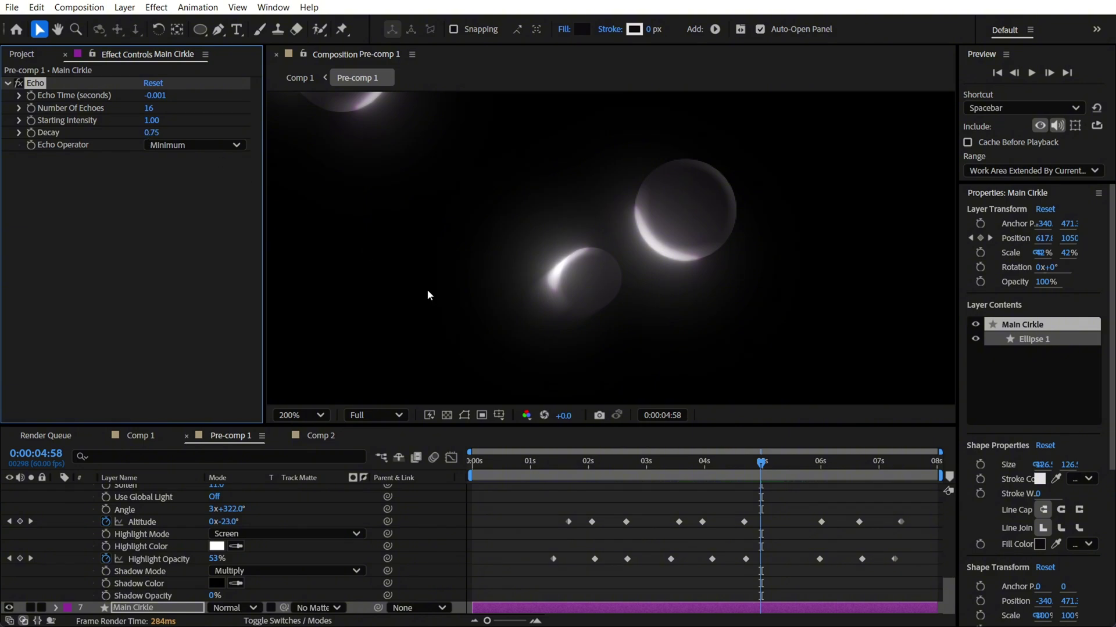
pyautogui.scroll(2, 548, 306)
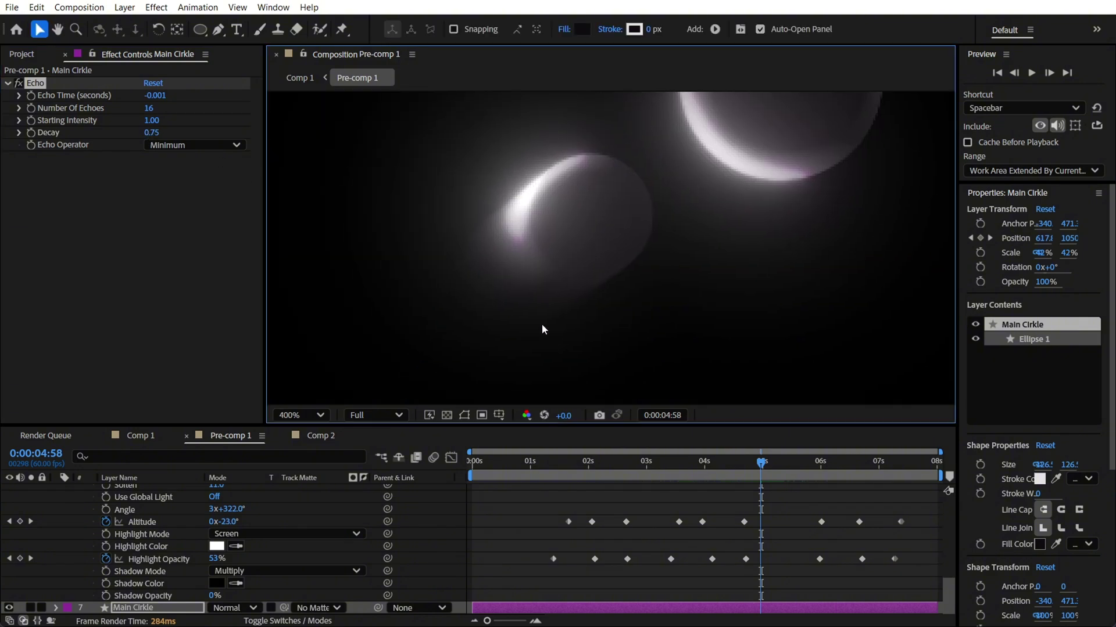
pyautogui.scroll(-1, 538, 247)
pyautogui.scroll(-1, 546, 274)
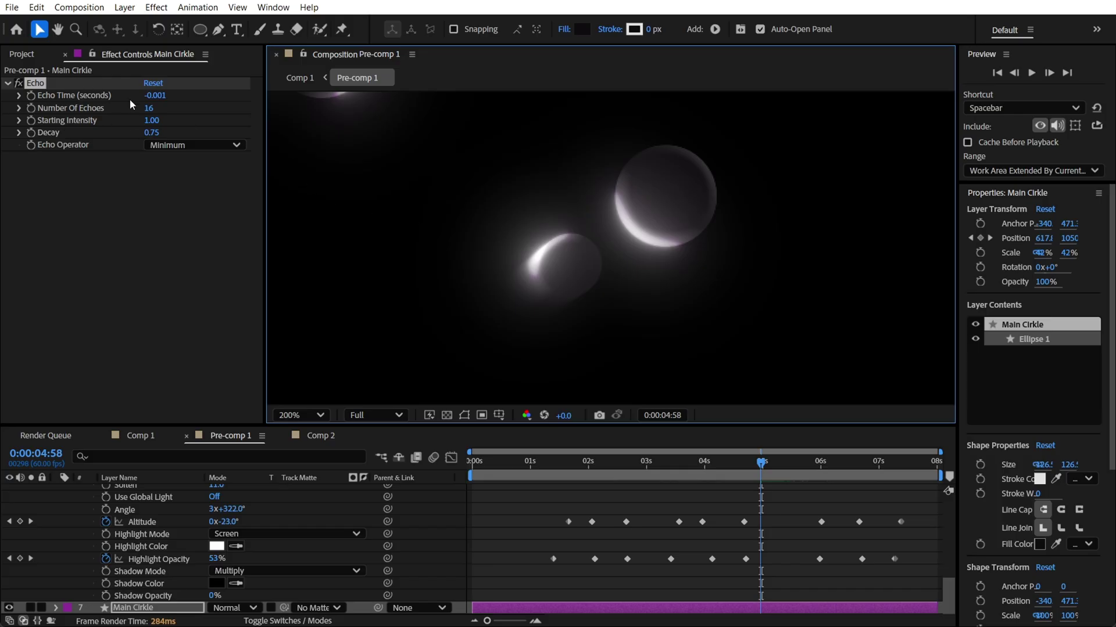
pyautogui.click(156, 200)
pyautogui.click(40, 83)
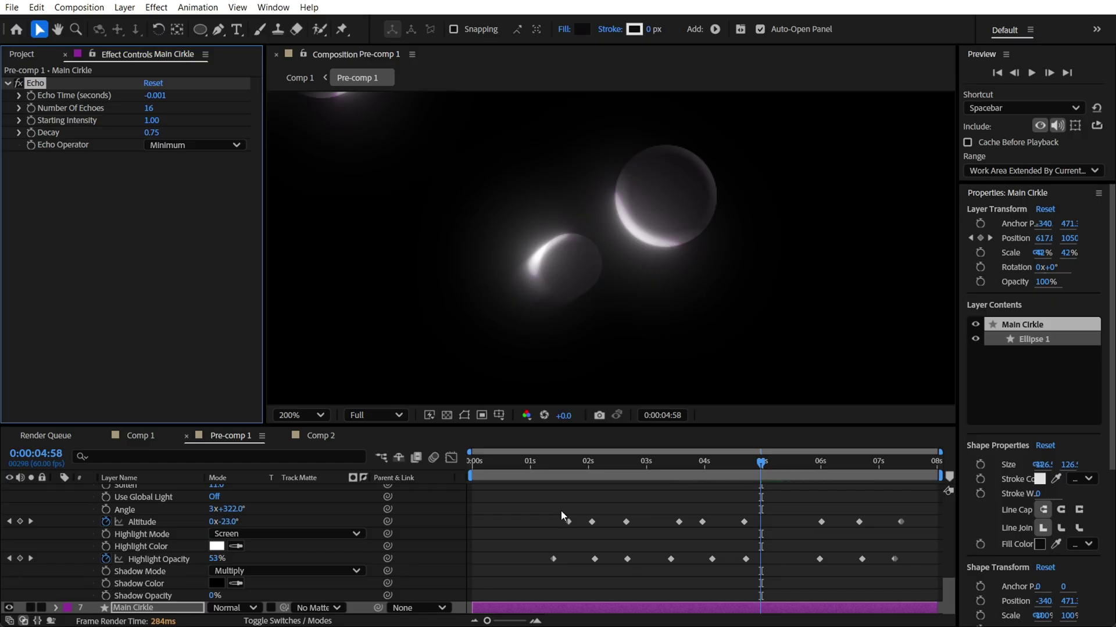
# - Return to Comp 1 and examine the moving circle's trail at 0:00:04:58
pyautogui.click(452, 488)
pyautogui.click(150, 432)
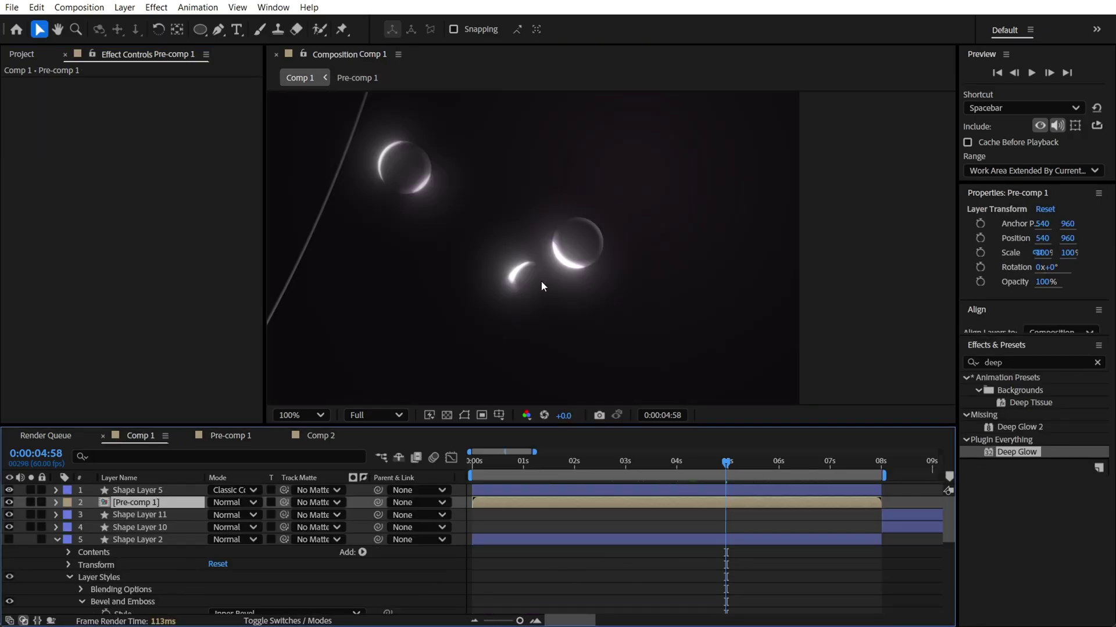
pyautogui.press('space')
pyautogui.moveTo(542, 282); pyautogui.dragTo(615, 335)
pyautogui.scroll(-1, 571, 283)
pyautogui.press('space')
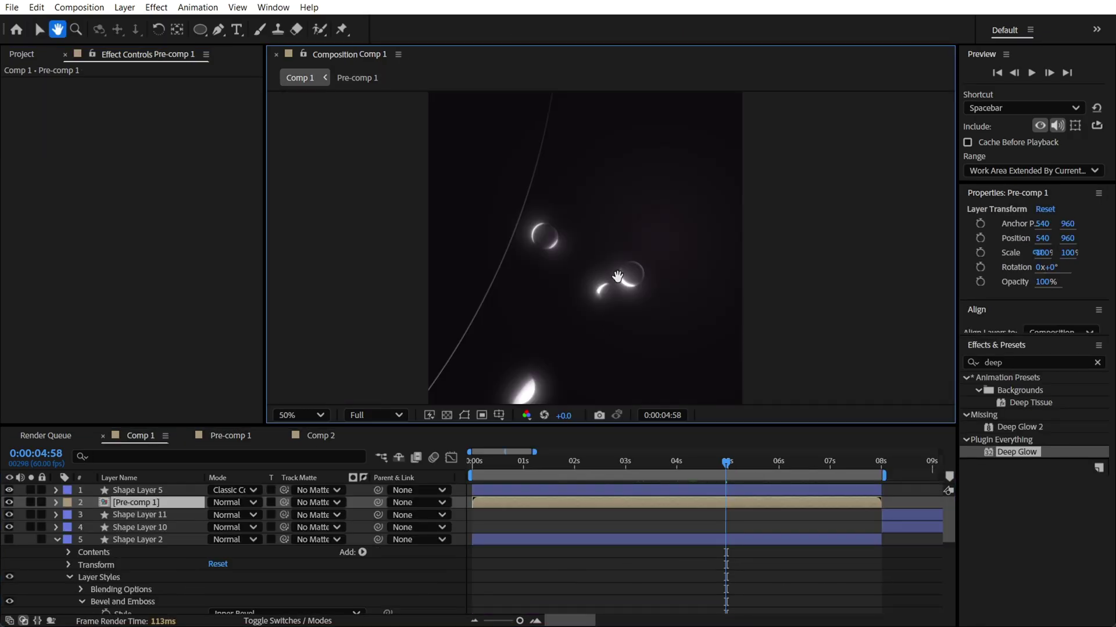
pyautogui.moveTo(617, 277); pyautogui.dragTo(596, 235)
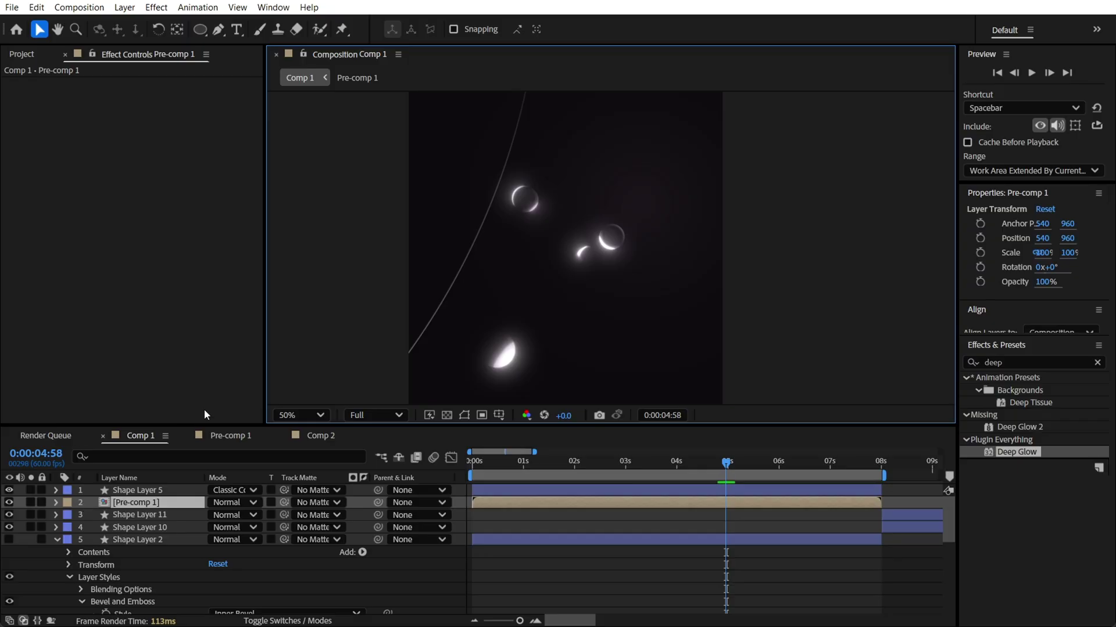
# - Scrub through Comp 1 and preview the animation from the start to 0:00:01:26
pyautogui.moveTo(568, 463); pyautogui.dragTo(747, 470)
pyautogui.scroll(-2, 595, 359)
pyautogui.scroll(2, 596, 349)
pyautogui.press('space')
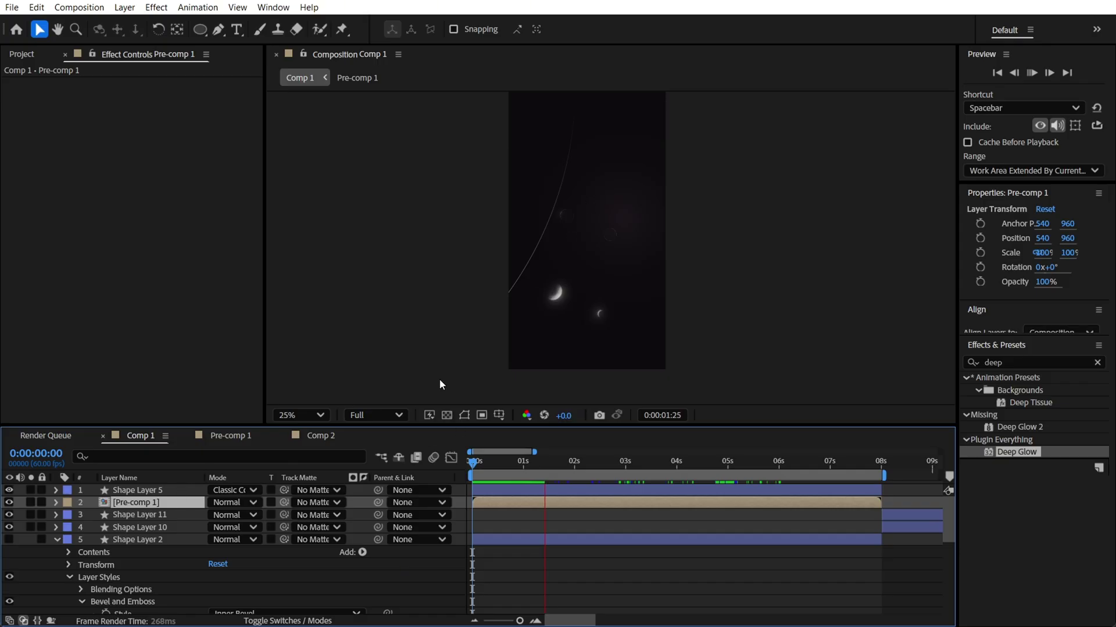
pyautogui.press('space')
# - Inspect Shape Layer 11, Shape Layer 10 and Shape Layer 1 in Comp 1 to see what they contain
pyautogui.scroll(2, 620, 211)
pyautogui.moveTo(627, 211); pyautogui.dragTo(590, 272)
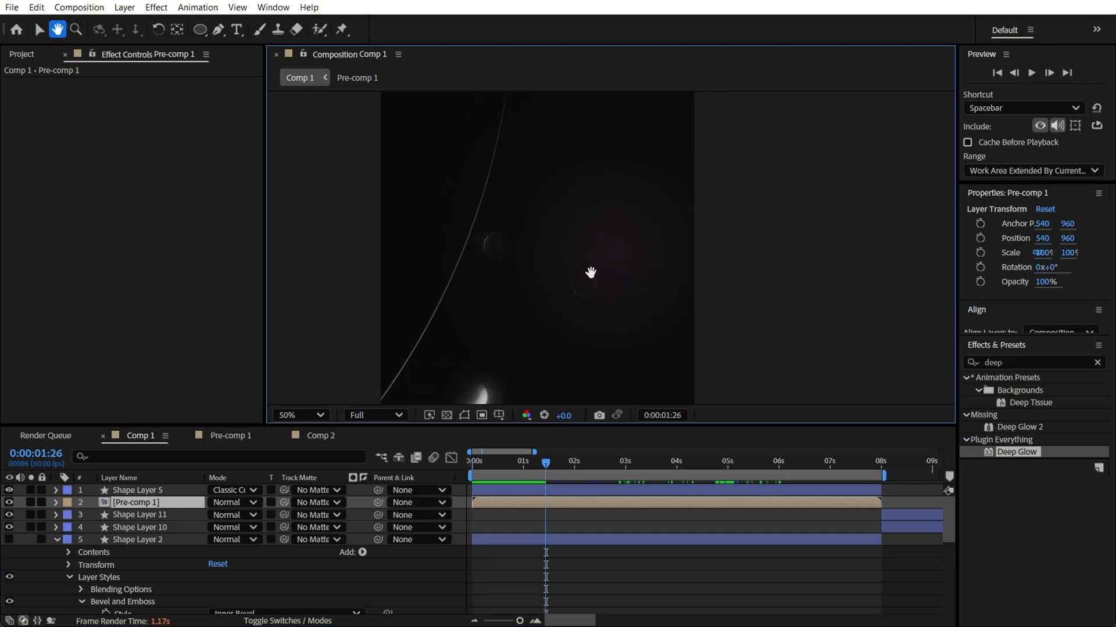
pyautogui.click(138, 515)
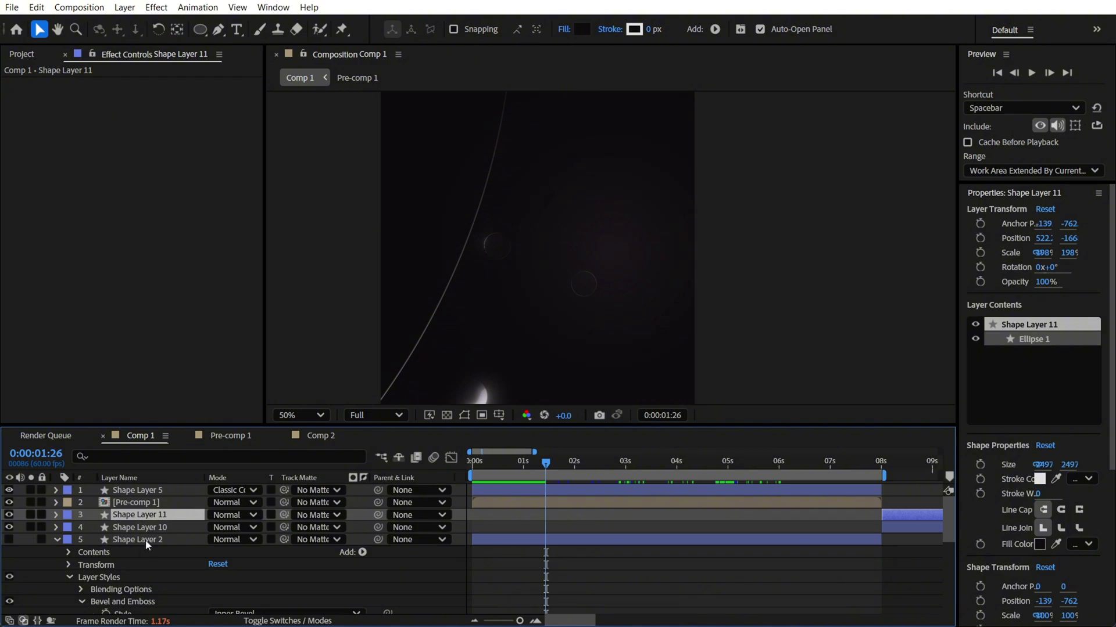
pyautogui.click(138, 527)
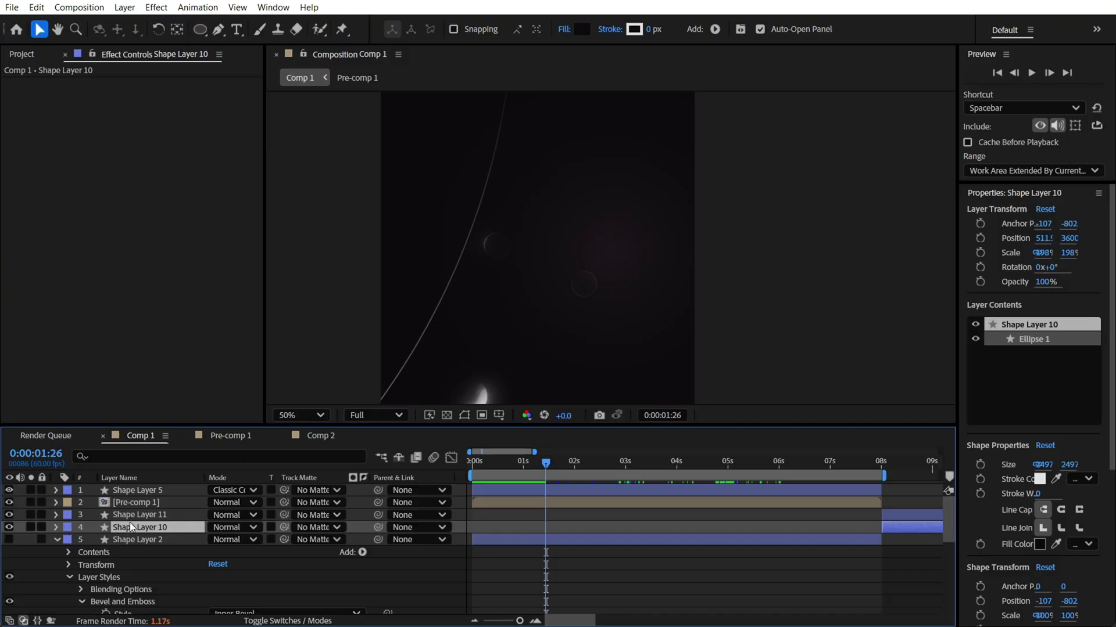
pyautogui.scroll(-5, 130, 515)
pyautogui.click(135, 596)
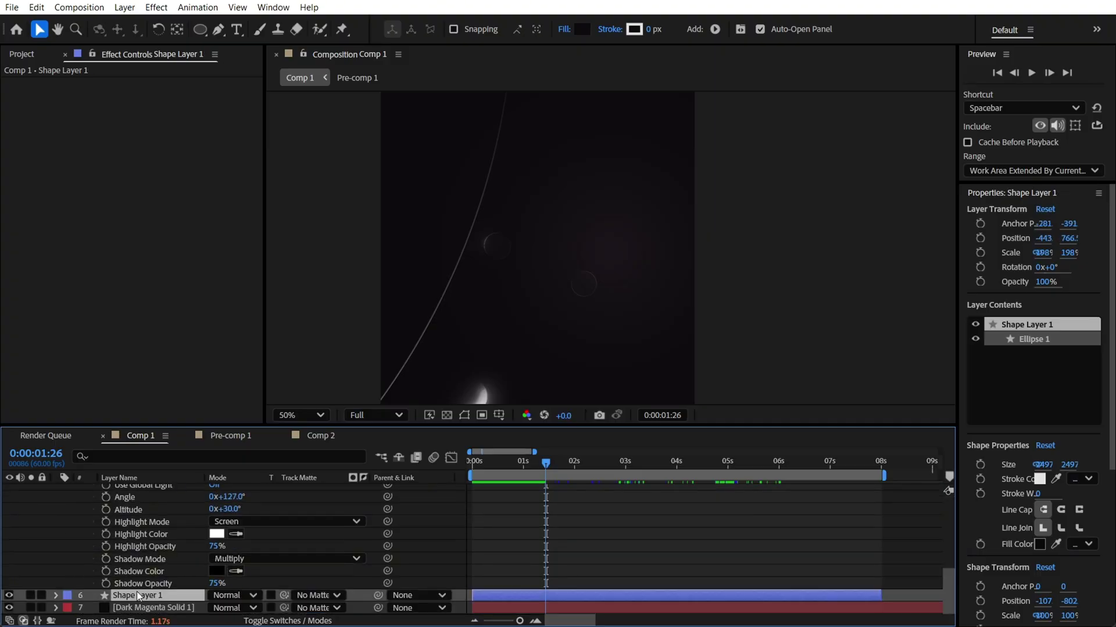
pyautogui.scroll(5, 134, 552)
# - Set the Fast Box Blur radius of Shape Layer 5 to 0
pyautogui.click(131, 491)
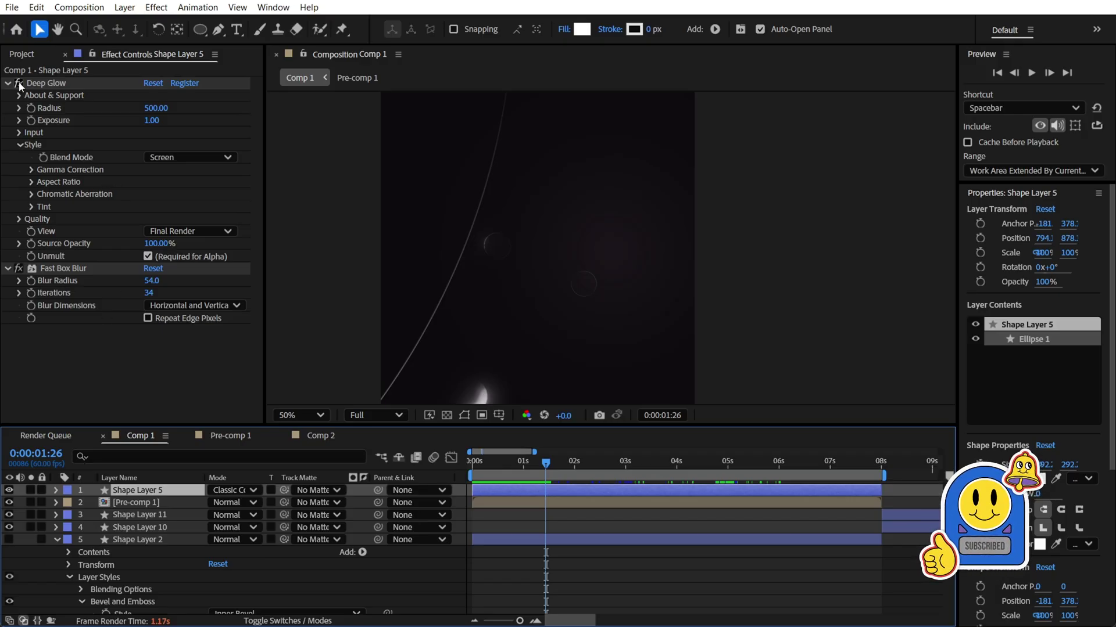
pyautogui.click(149, 281)
pyautogui.write('0')
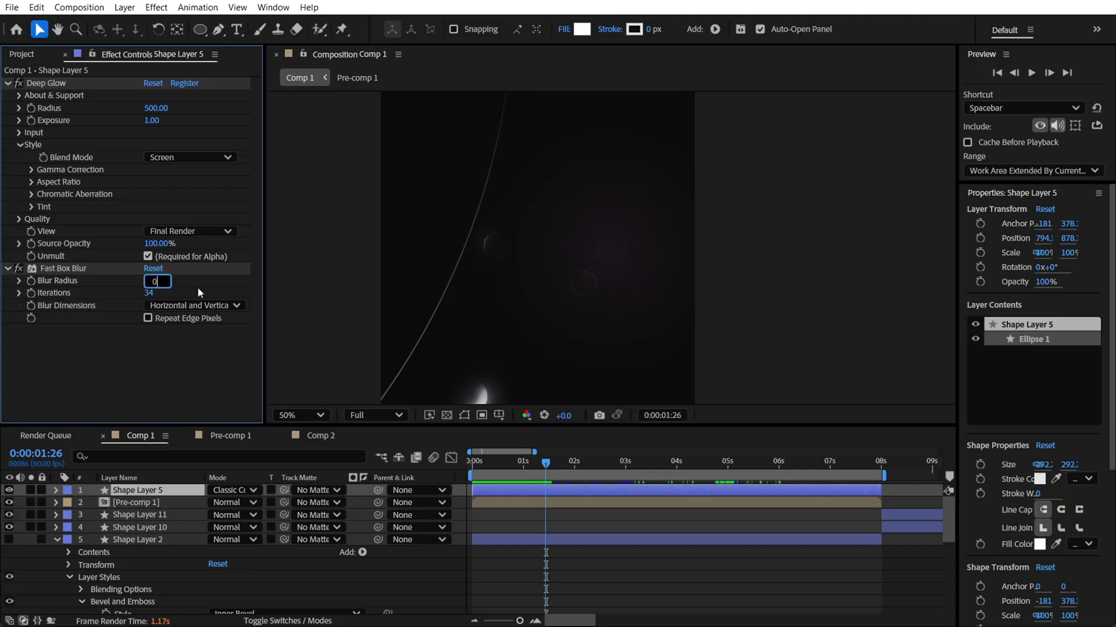
pyautogui.press('Return')
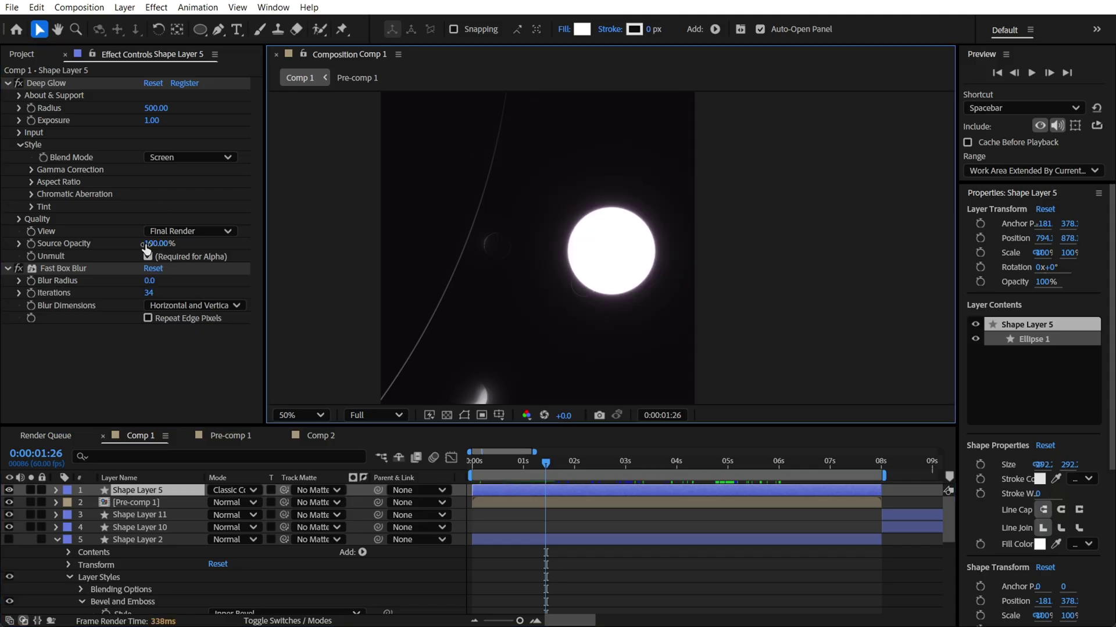
# - Draw an ellipse on a new shape layer in the area up and left of the bright white circle
pyautogui.click(350, 554)
pyautogui.click(200, 29)
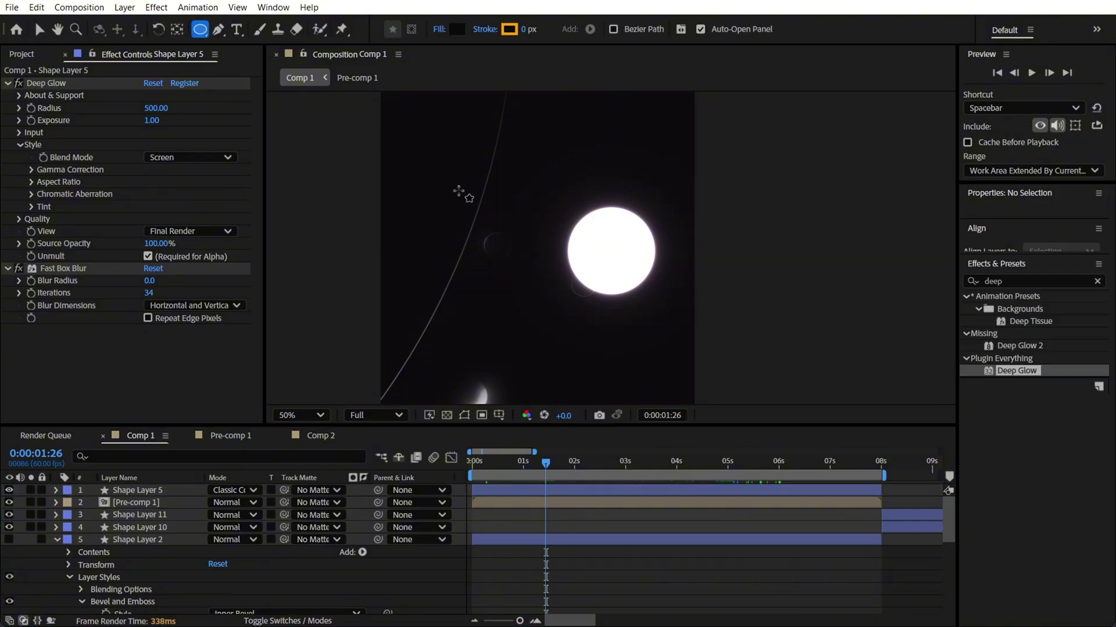
pyautogui.moveTo(445, 175); pyautogui.dragTo(506, 219)
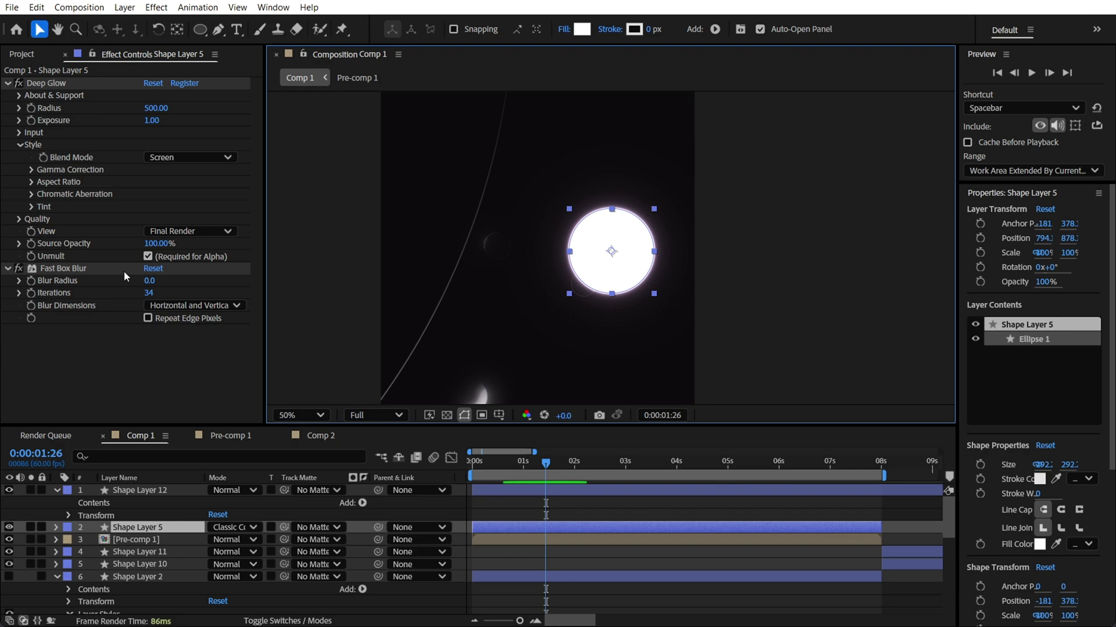
# - Set the Fast Box Blur radius of Shape Layer 5 to 45 and deselect the layer
pyautogui.moveTo(149, 280); pyautogui.dragTo(267, 279)
pyautogui.moveTo(232, 279); pyautogui.dragTo(154, 282)
pyautogui.click(156, 281)
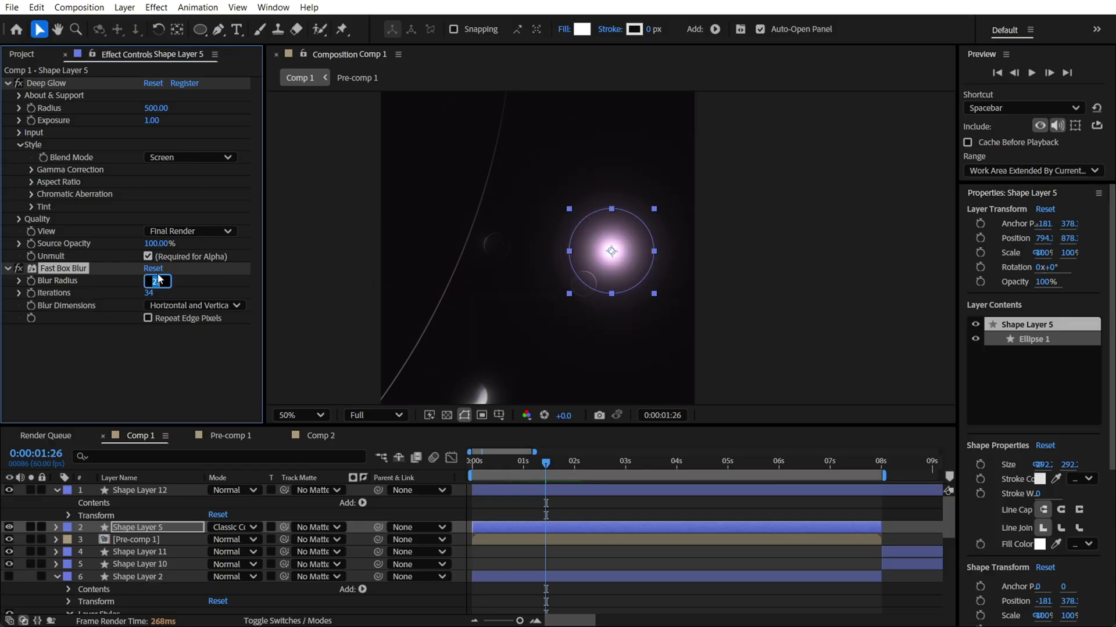
pyautogui.write('45')
pyautogui.click(143, 363)
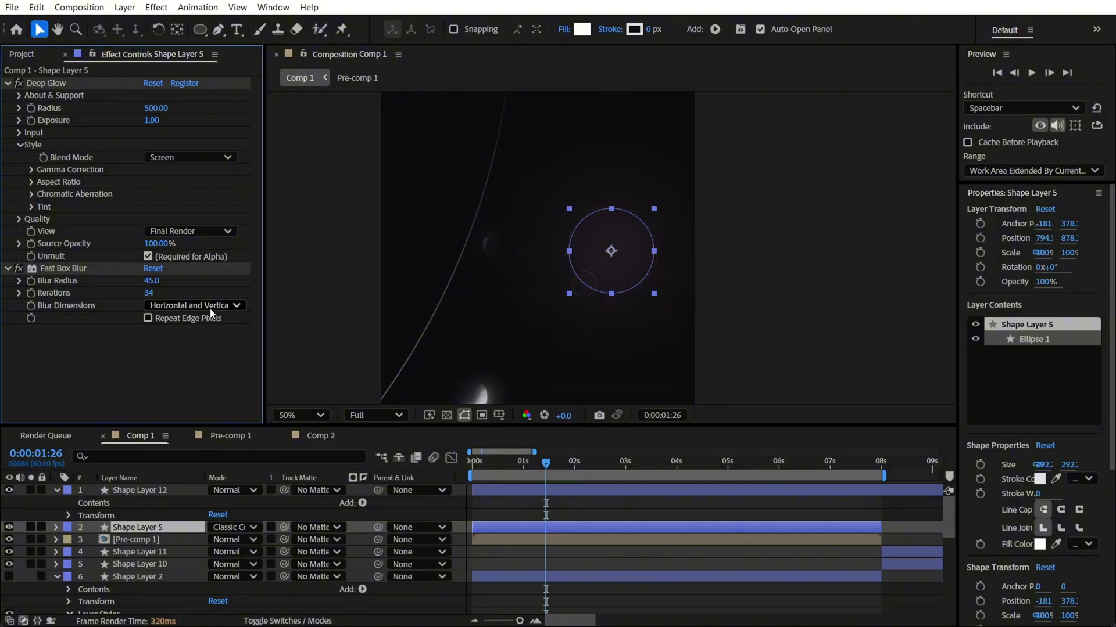
pyautogui.click(696, 258)
pyautogui.scroll(-2, 622, 245)
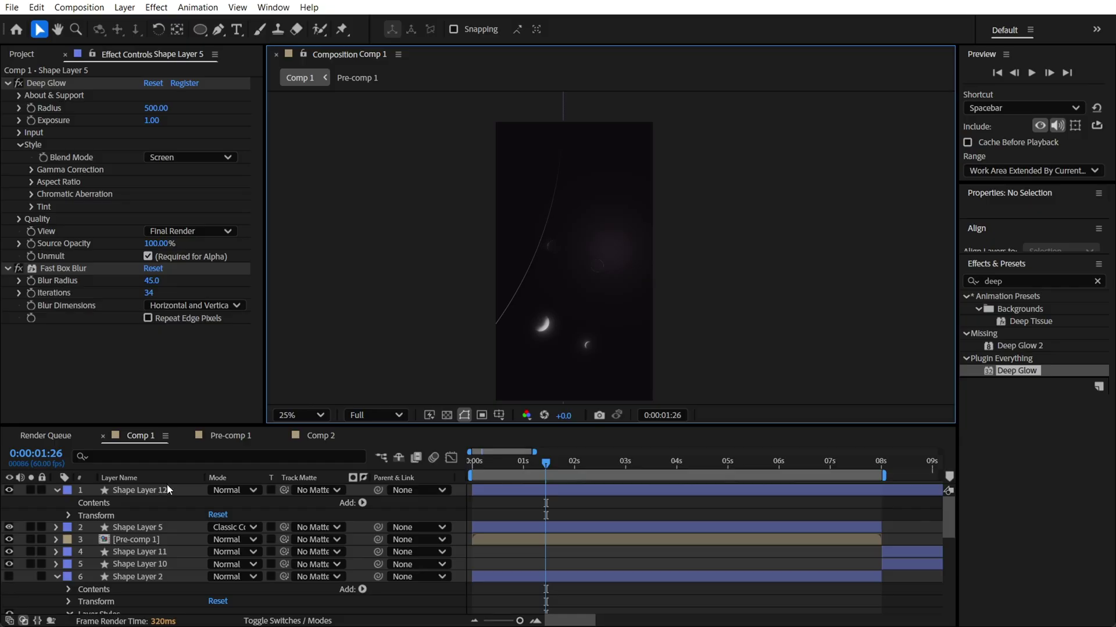
# - Delete Shape Layer 12 from Comp 1 and open Pre-comp 1 at 0:00:00:27 on the Main Cirkle layer
pyautogui.click(166, 489)
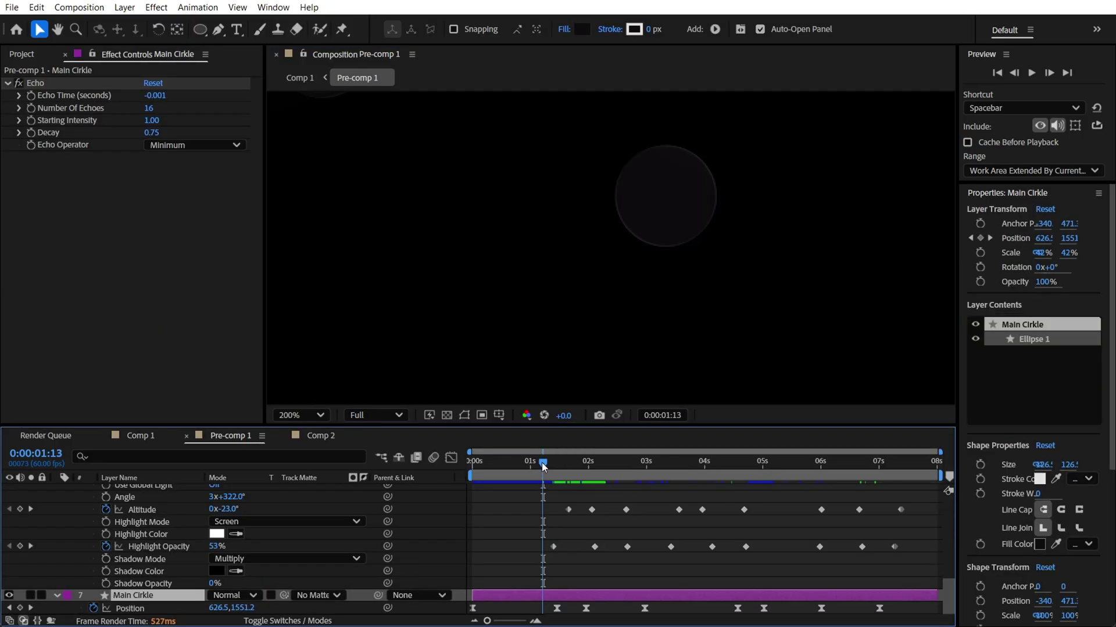
pyautogui.moveTo(543, 468); pyautogui.dragTo(498, 468)
pyautogui.scroll(-2, 615, 343)
pyautogui.moveTo(574, 326); pyautogui.dragTo(575, 174)
pyautogui.press('v')
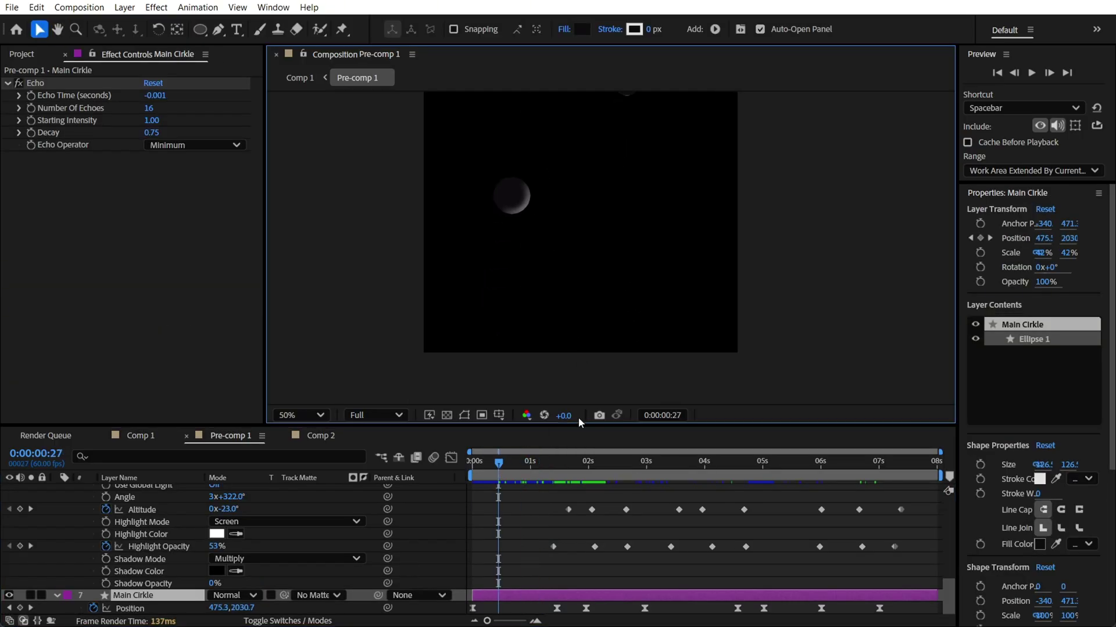
# - Select the Bottom cirkle's Highlight Opacity keyframes and look up the Easy Ease option without applying it
pyautogui.click(469, 459)
pyautogui.scroll(-3, 555, 192)
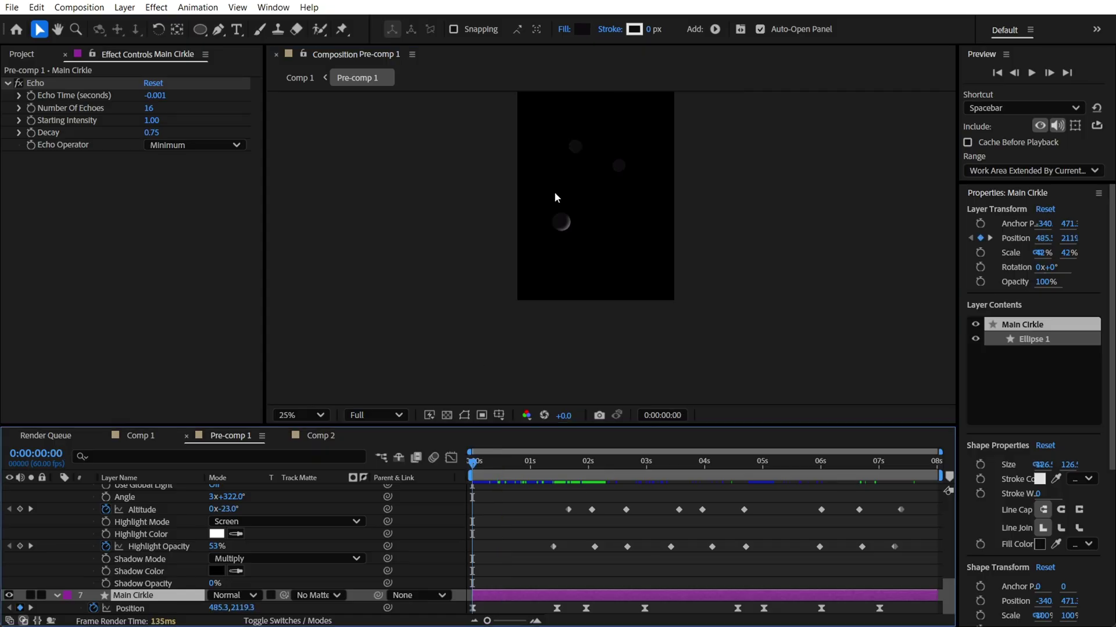
pyautogui.click(473, 608)
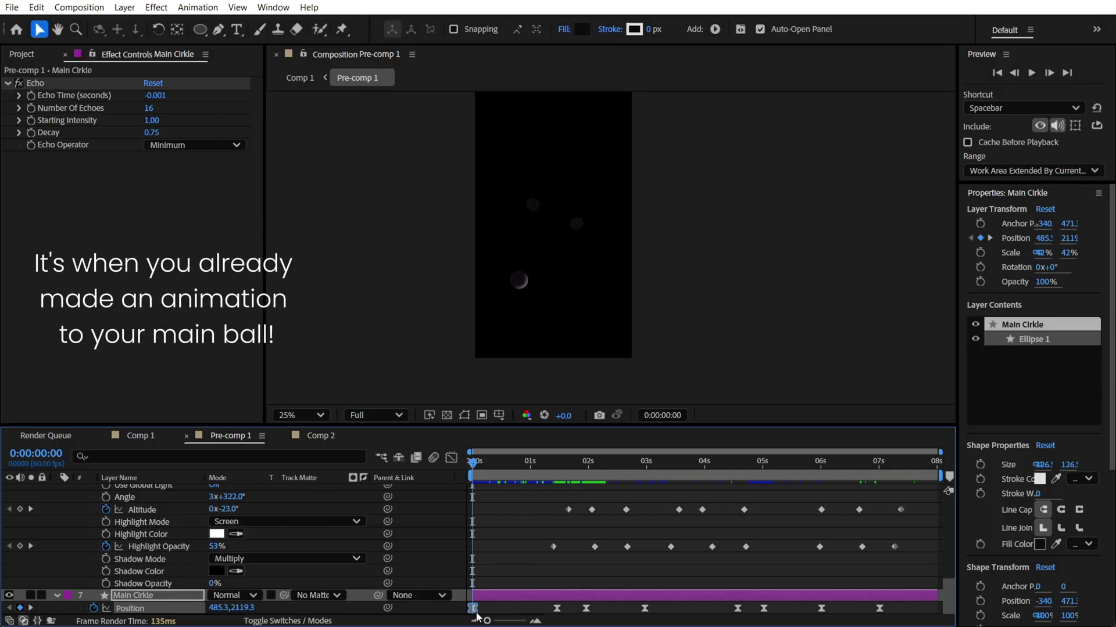
pyautogui.moveTo(537, 535); pyautogui.dragTo(936, 583)
pyautogui.rightClick(560, 548)
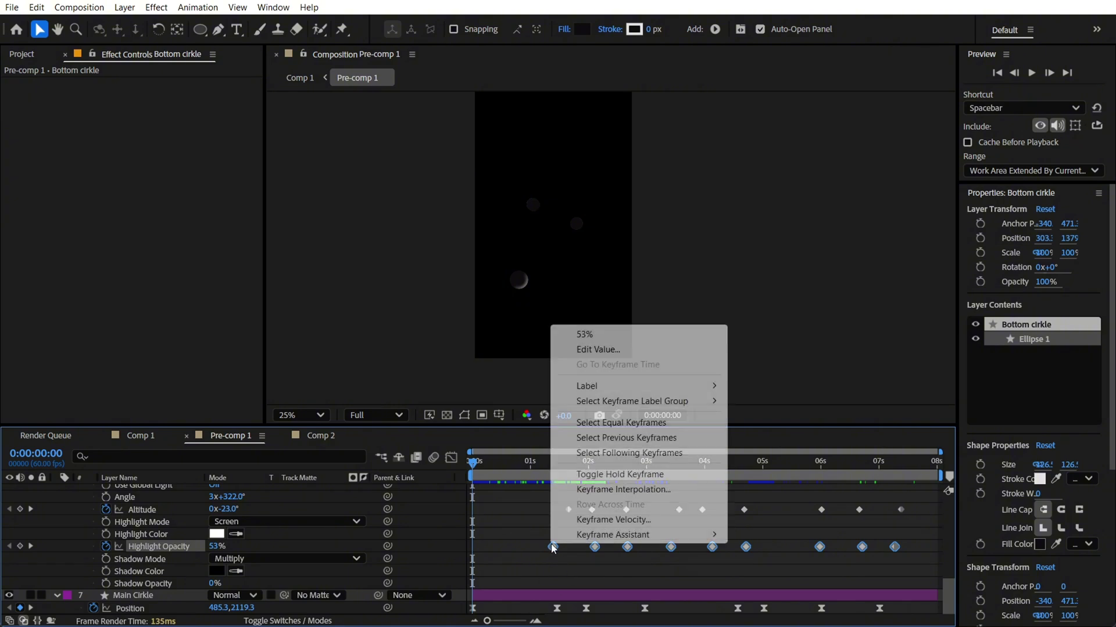
pyautogui.moveTo(604, 535)
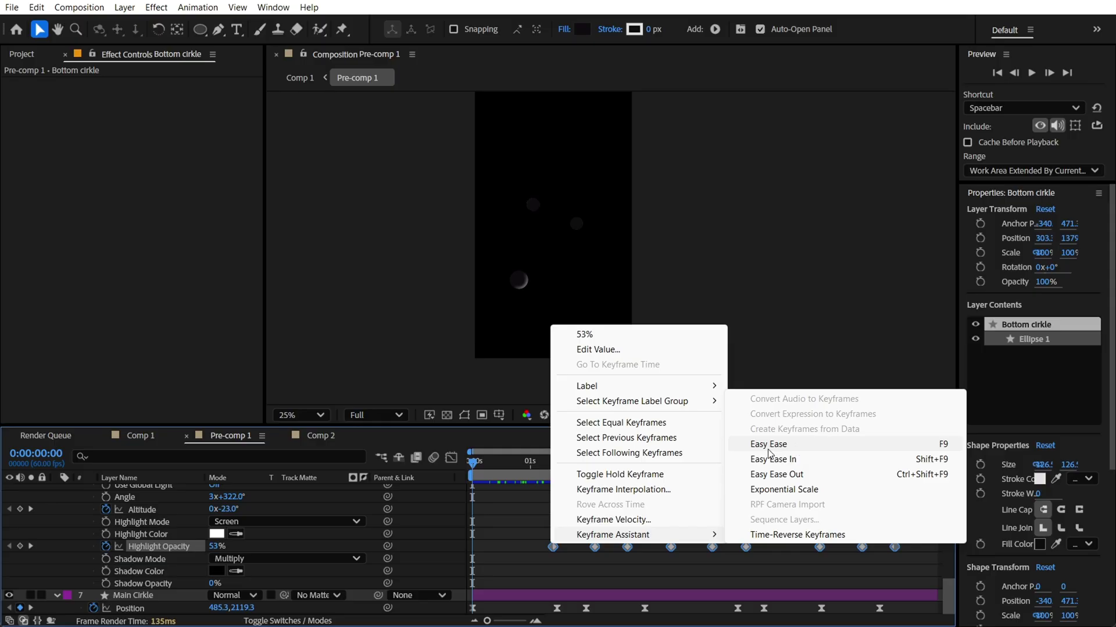
pyautogui.click(491, 608)
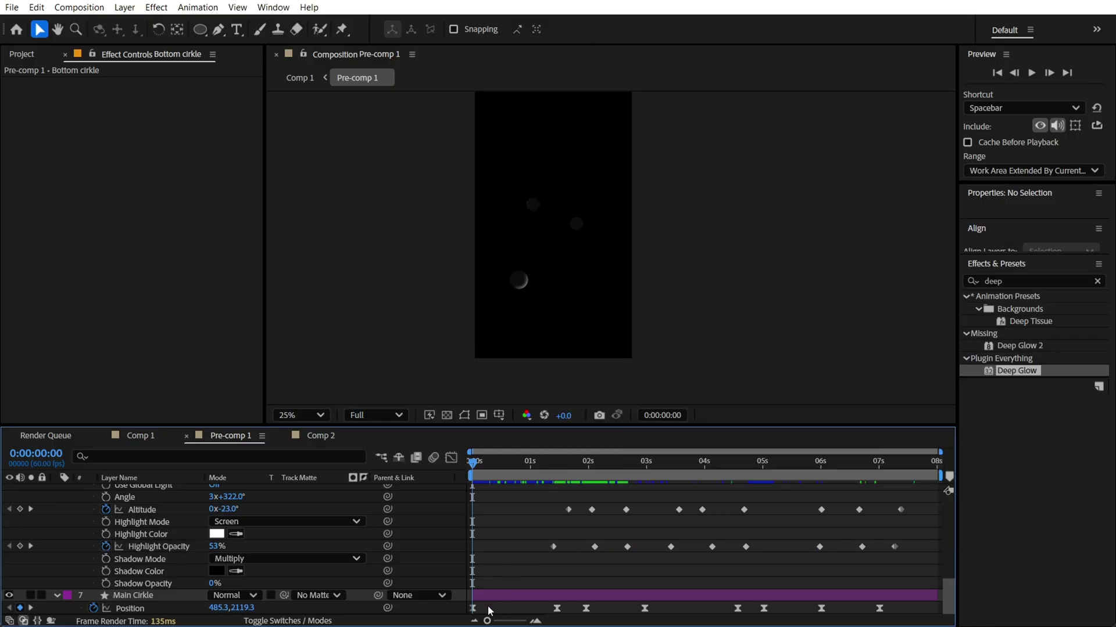
# - Select the first two Position keyframes of Main Cirkle and undo the accidental shift of their timing
pyautogui.click(488, 610)
pyautogui.click(492, 609)
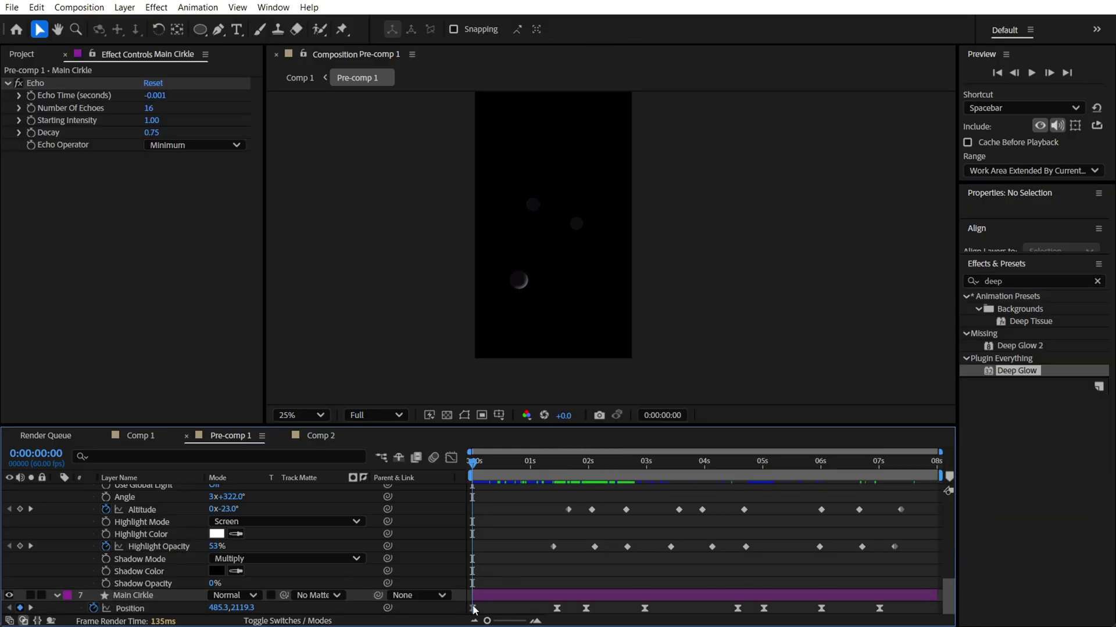
pyautogui.click(473, 609)
pyautogui.click(557, 609)
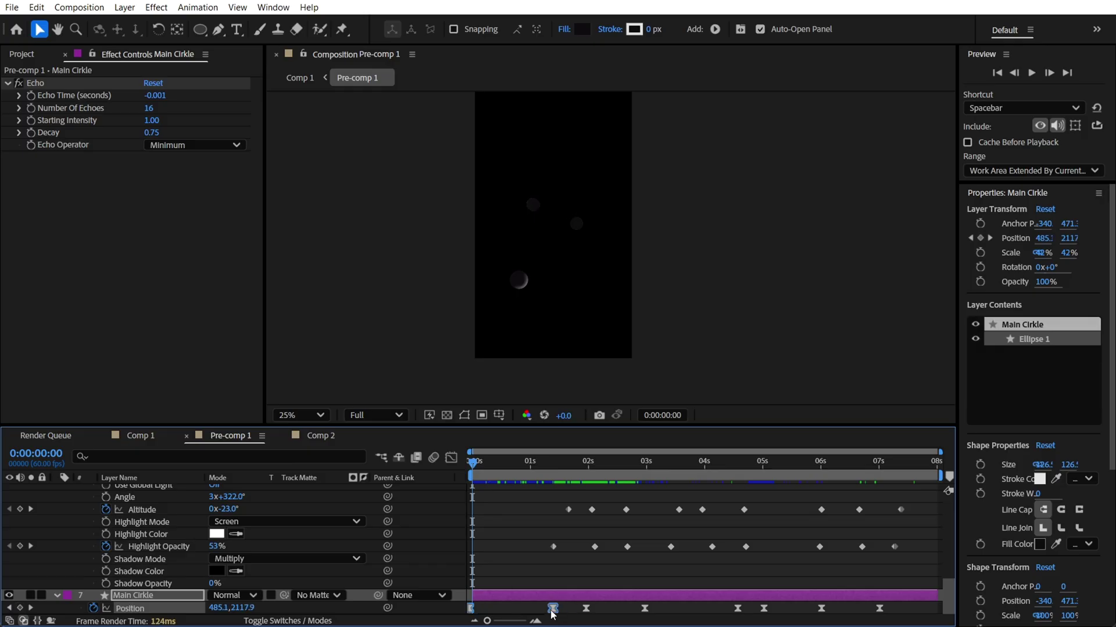
pyautogui.hotkey('ctrl', 'z')
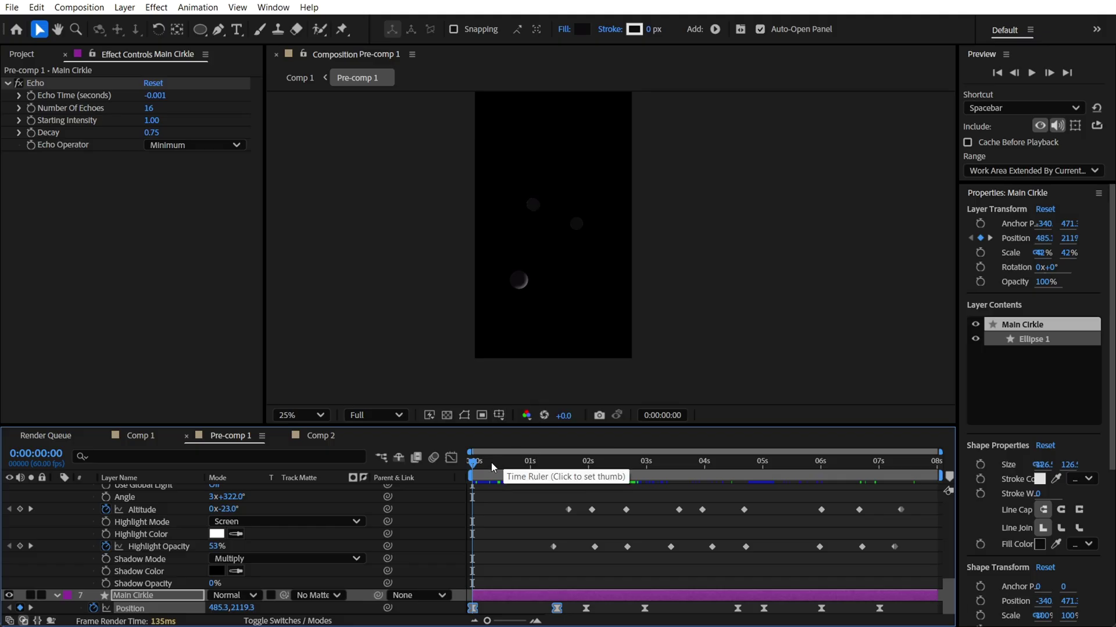
# - Preview Main Cirkle's movement between its first two Position keyframes from the start of Pre-comp 1
pyautogui.moveTo(483, 462); pyautogui.dragTo(455, 465)
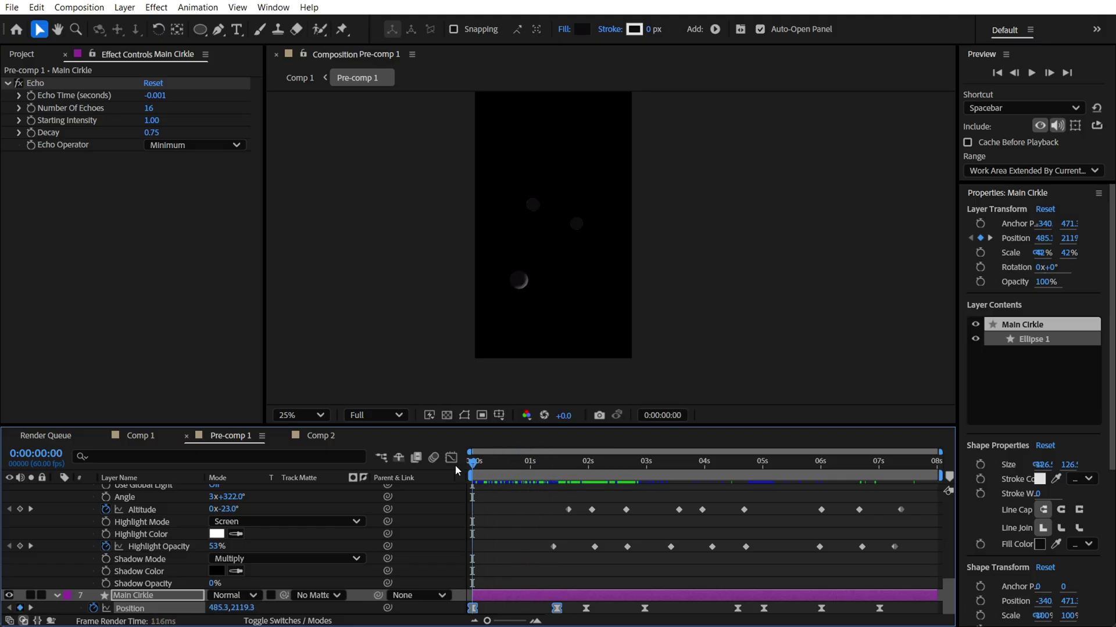
pyautogui.press('space')
pyautogui.press('space')
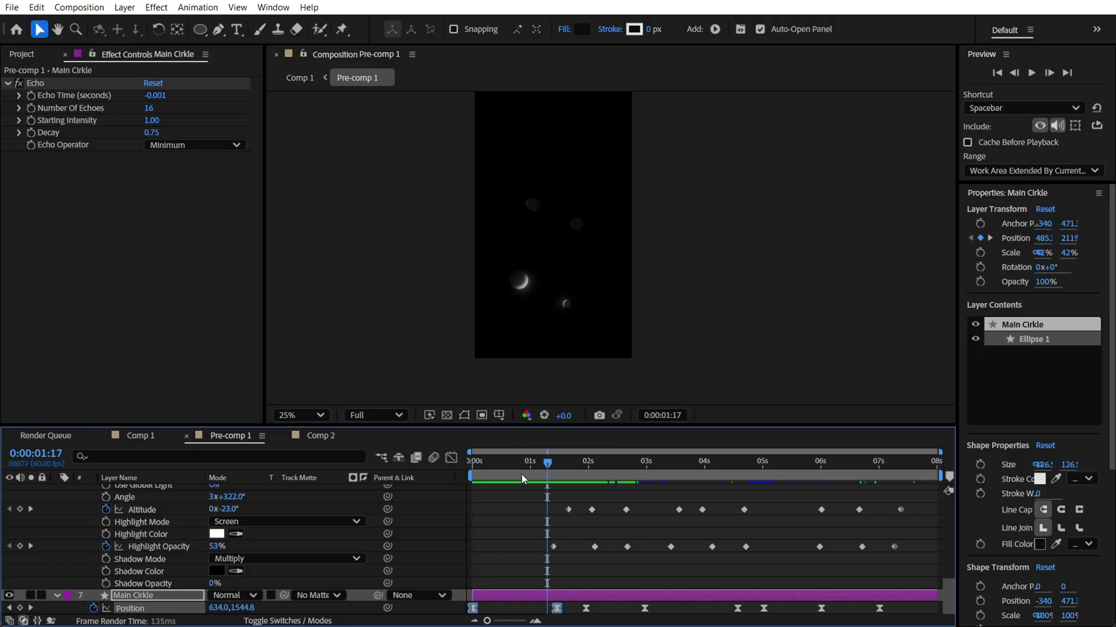
pyautogui.moveTo(523, 466); pyautogui.dragTo(446, 459)
pyautogui.press('space')
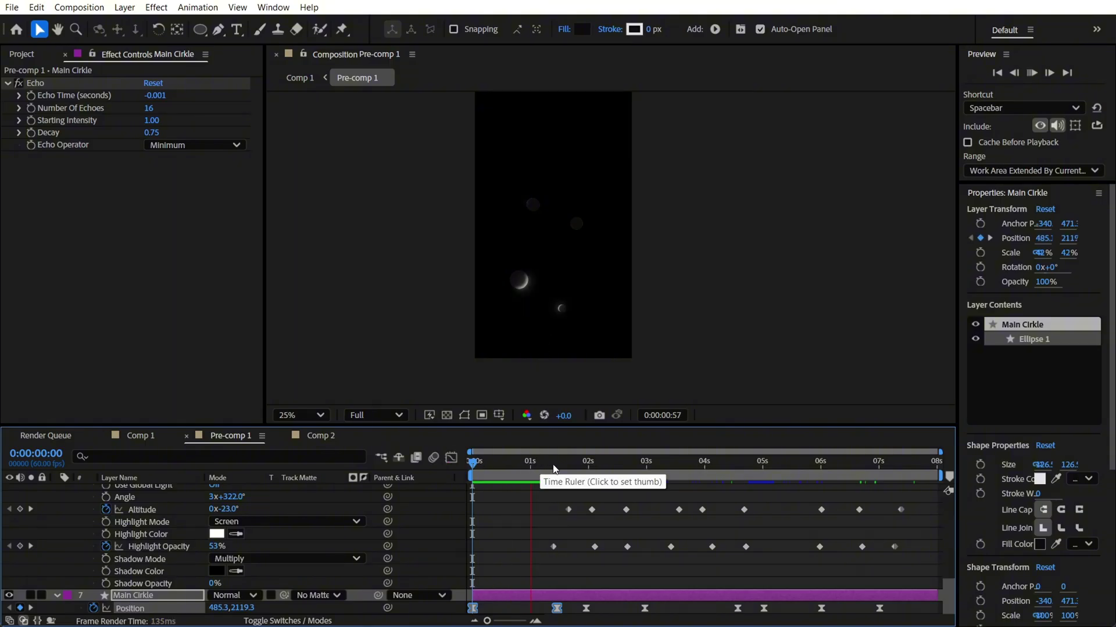
pyautogui.press('space')
# - Reshape the speed curve between Main Cirkle's first two Position keyframes so it peaks early and slows gradually
pyautogui.click(451, 457)
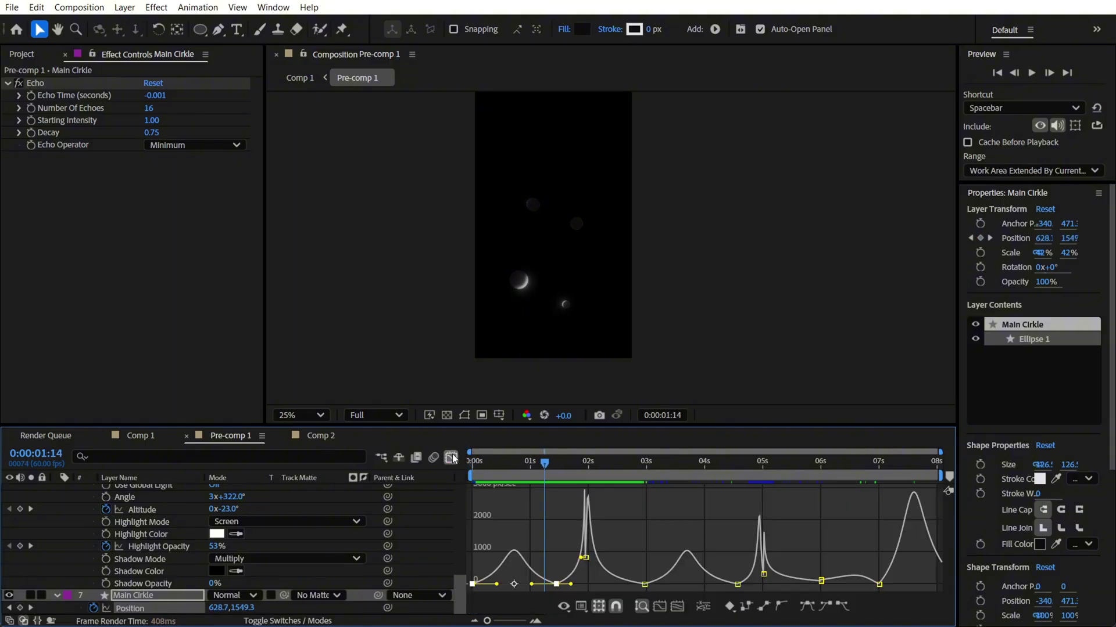
pyautogui.scroll(1, 514, 577)
pyautogui.moveTo(515, 562); pyautogui.dragTo(585, 525)
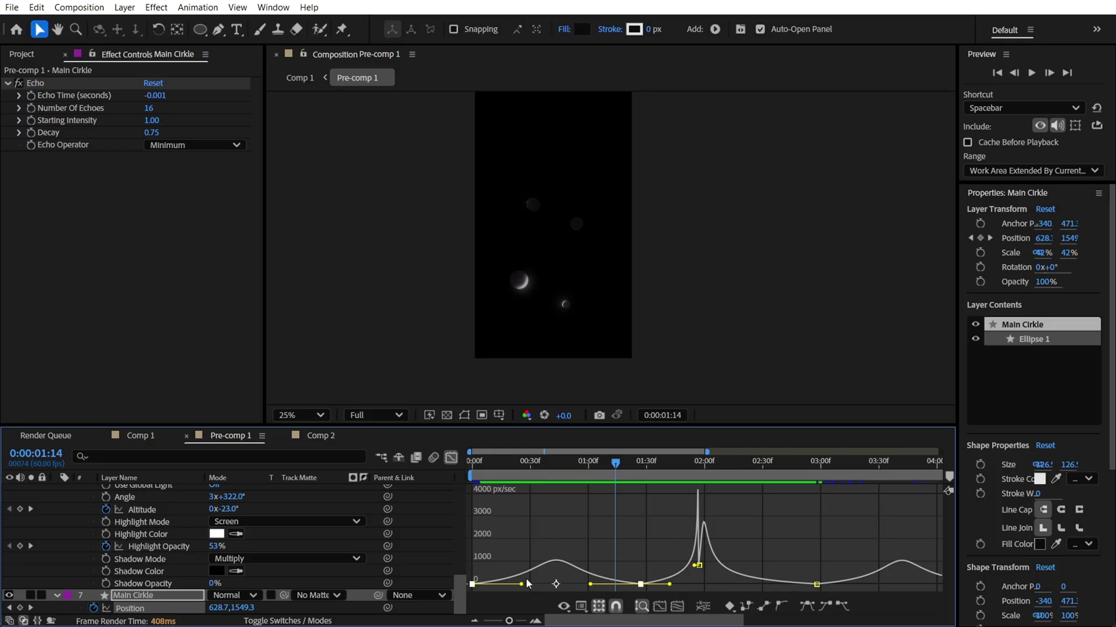
pyautogui.moveTo(521, 583); pyautogui.dragTo(490, 584)
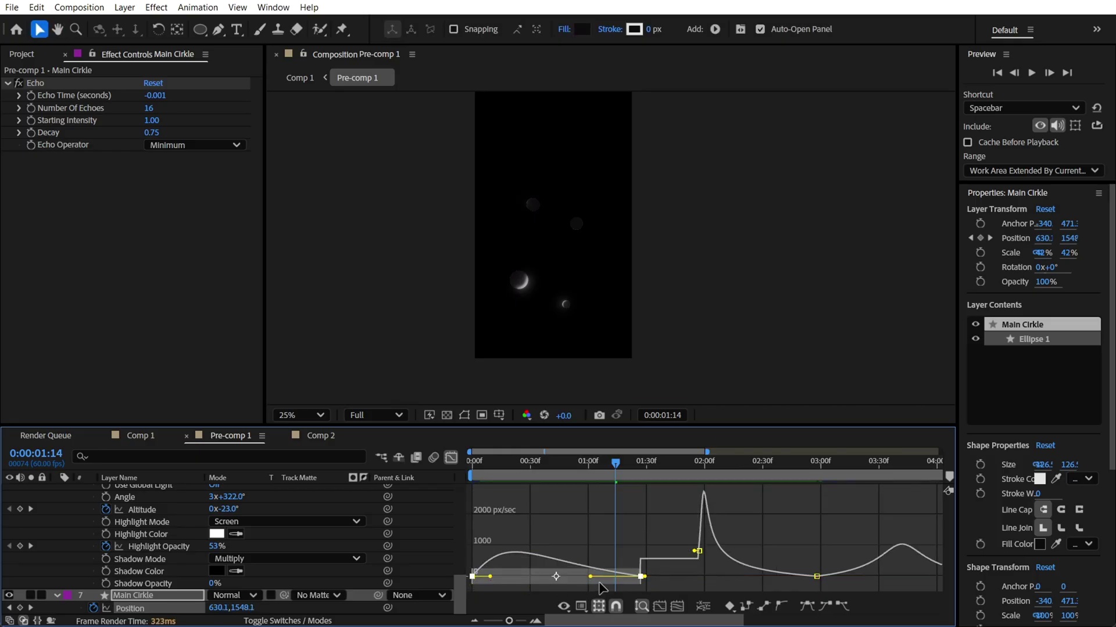
pyautogui.moveTo(590, 581); pyautogui.dragTo(557, 579)
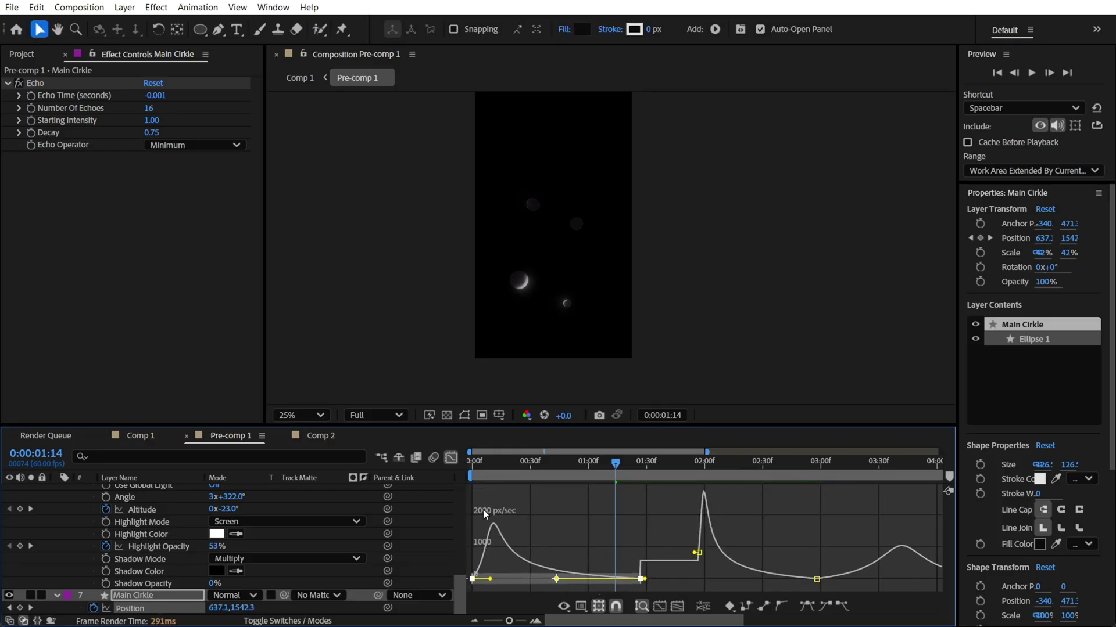
pyautogui.click(450, 458)
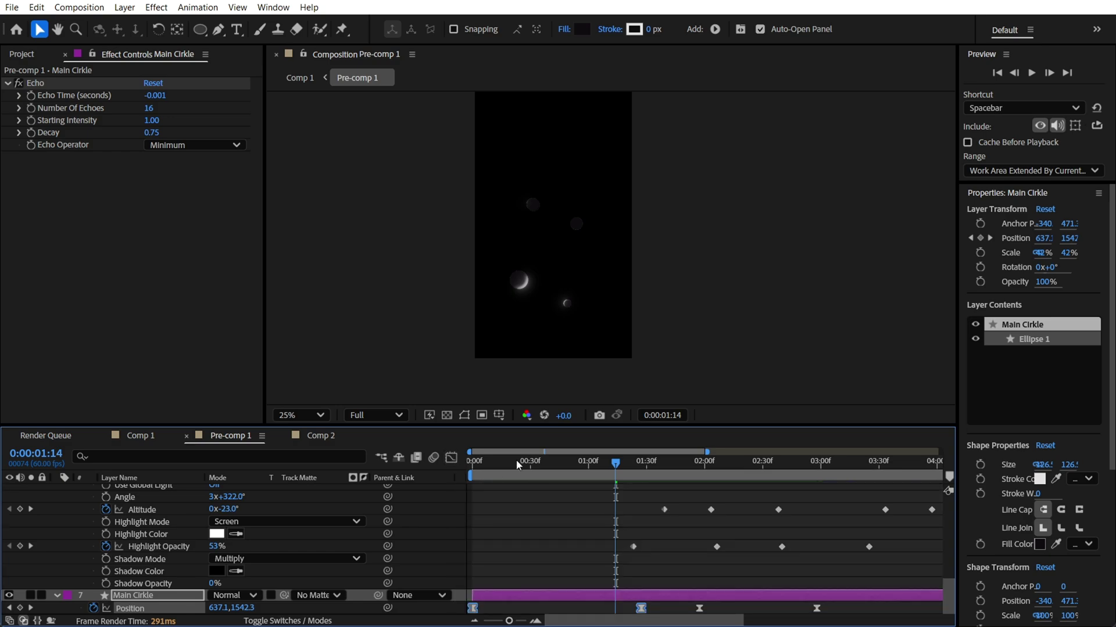
# - Preview Main Cirkle's first movement from the start and inspect its position at 0:00:00:27 and 0:00:00:40
pyautogui.press('Home')
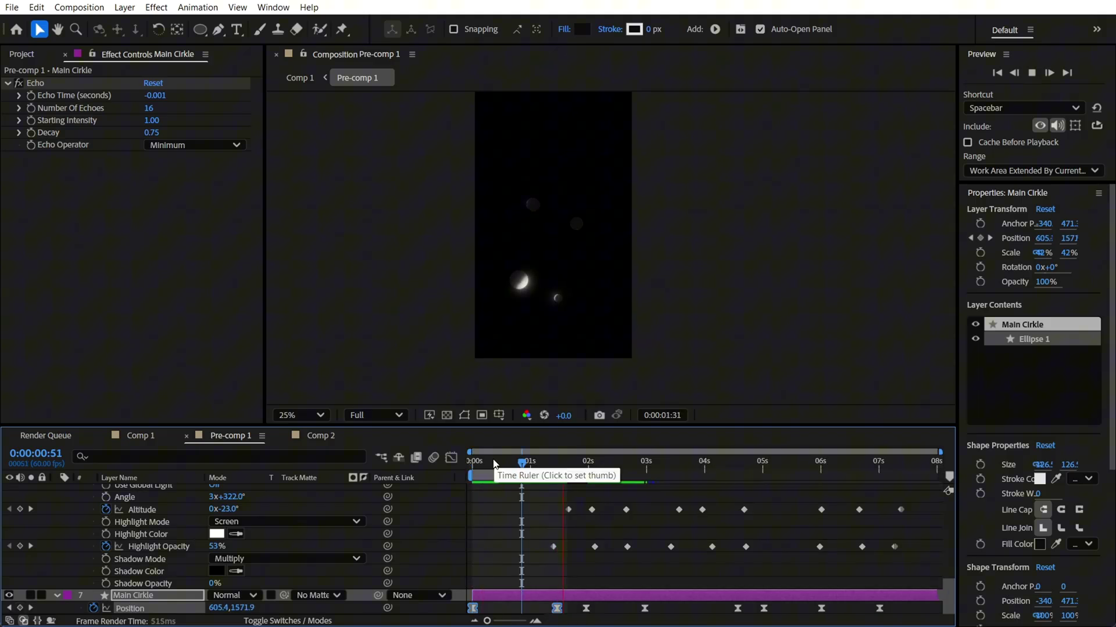
pyautogui.moveTo(492, 463); pyautogui.dragTo(448, 459)
pyautogui.press('space')
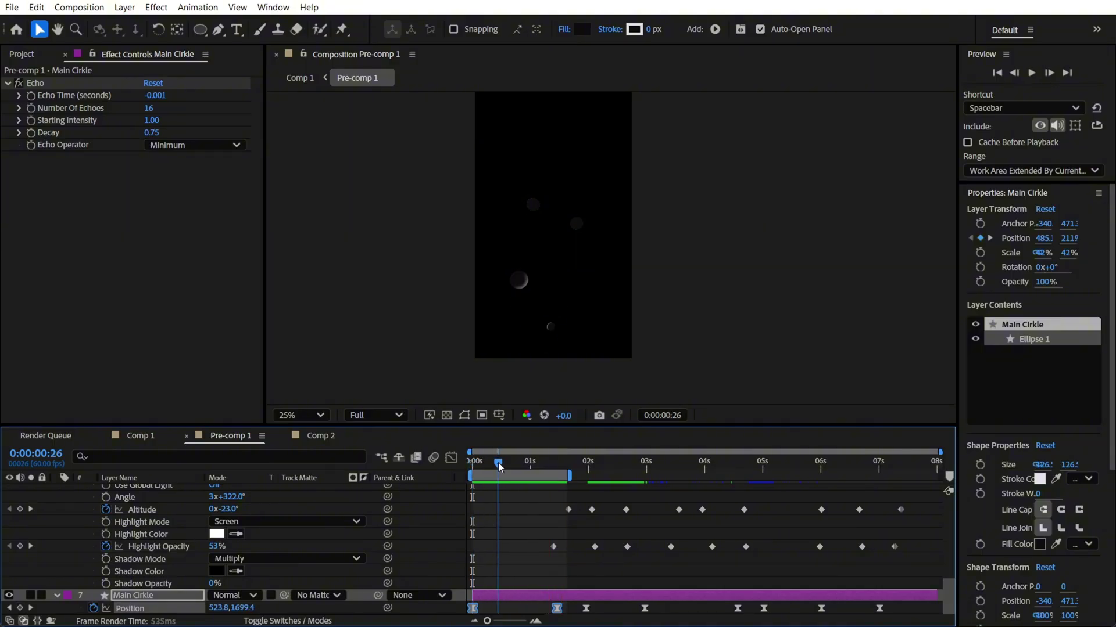
pyautogui.moveTo(498, 462)
pyautogui.mouseDown()
pyautogui.moveTo(556, 465)
pyautogui.moveTo(479, 463)
pyautogui.moveTo(499, 463)
pyautogui.mouseUp()
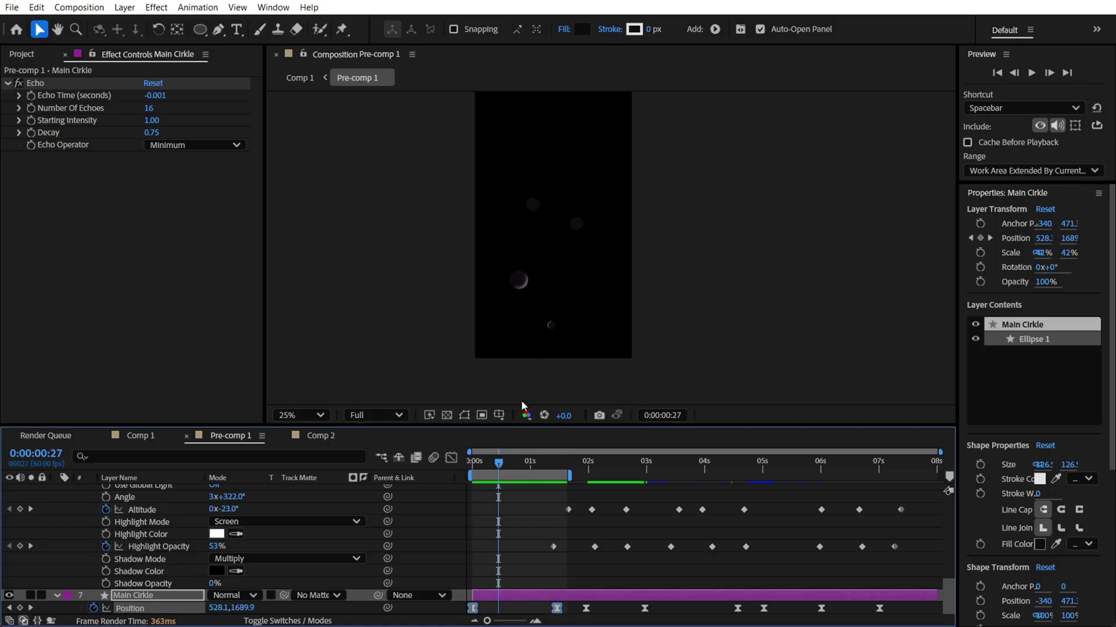
pyautogui.scroll(2, 550, 366)
pyautogui.moveTo(562, 364); pyautogui.dragTo(580, 246)
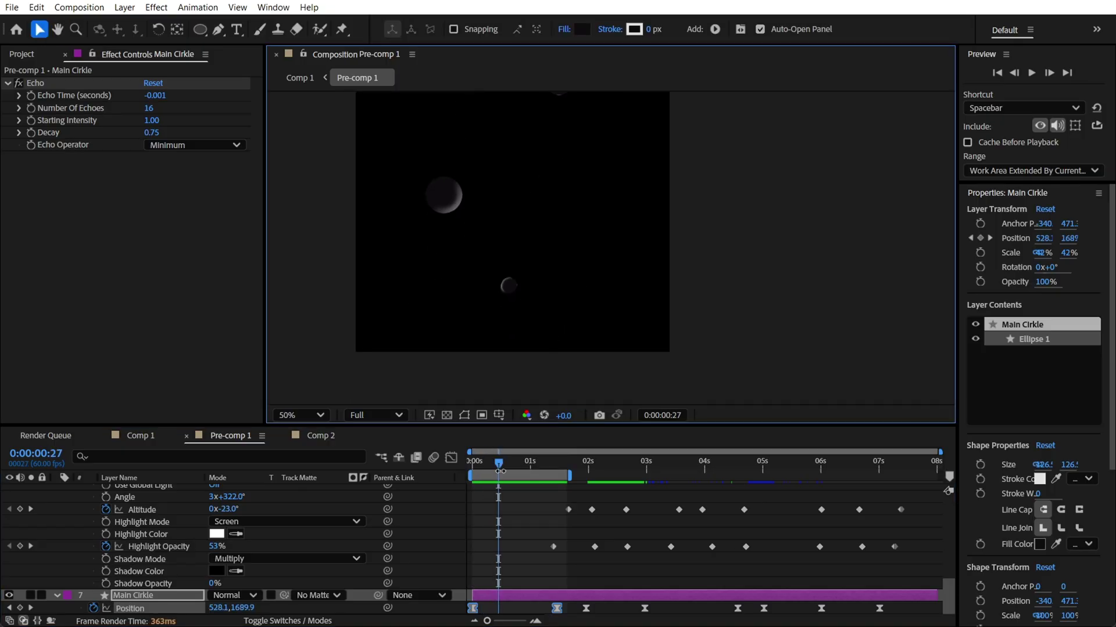
pyautogui.moveTo(497, 463)
pyautogui.mouseDown()
pyautogui.moveTo(475, 463)
pyautogui.moveTo(558, 465)
pyautogui.moveTo(510, 465)
pyautogui.mouseUp()
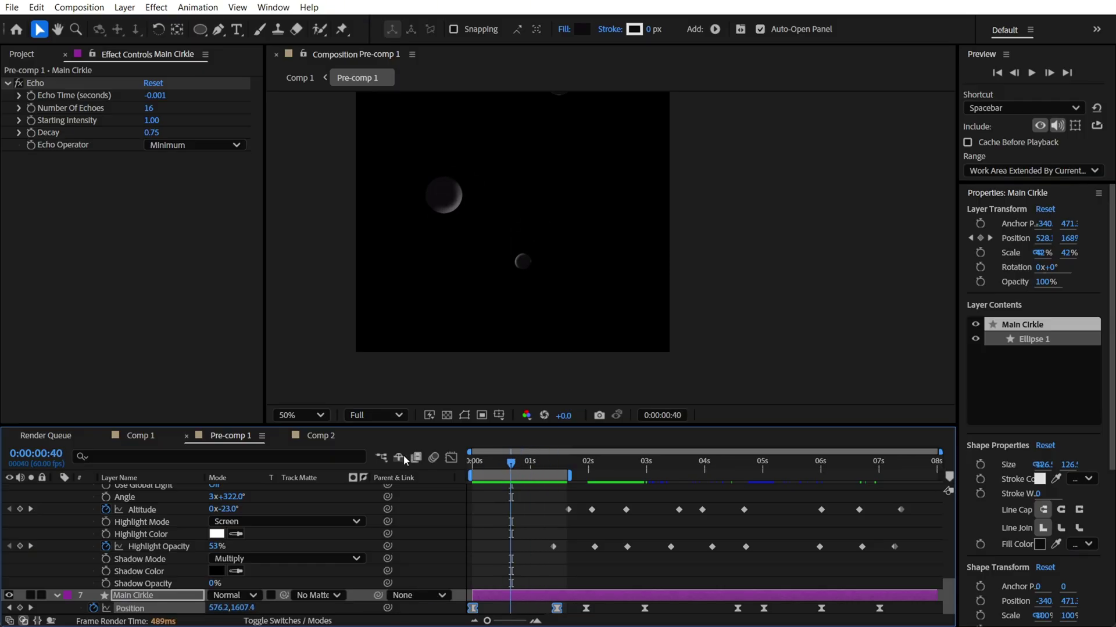
# - Try pulling the speed handle between Main Cirkle's first two Position keyframes closer to the first one
pyautogui.click(451, 458)
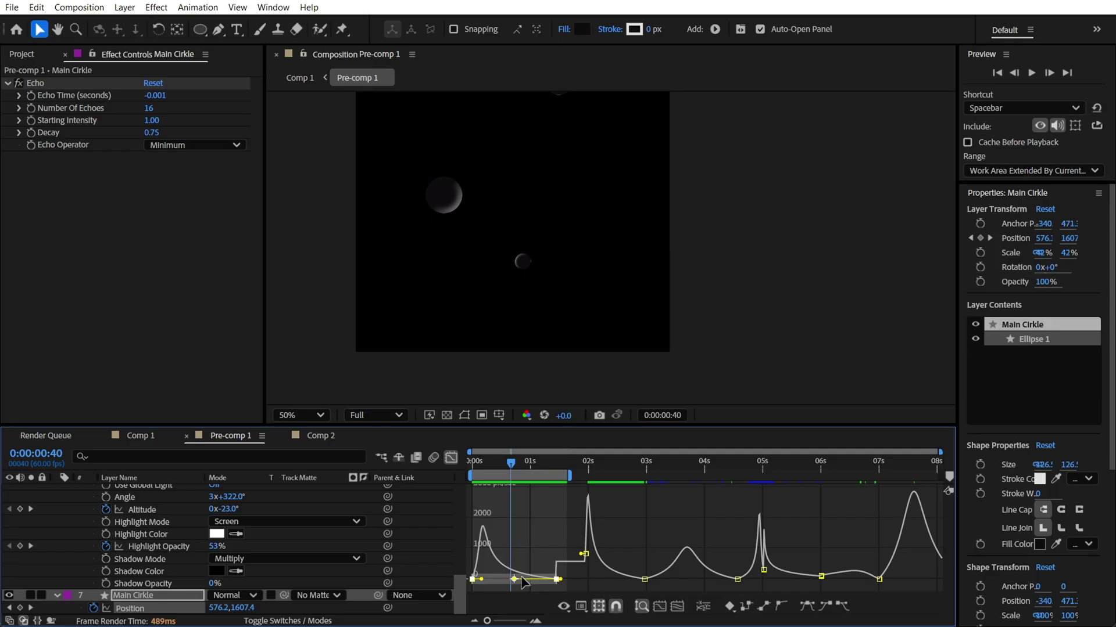
pyautogui.moveTo(524, 582); pyautogui.dragTo(479, 579)
pyautogui.moveTo(511, 464); pyautogui.dragTo(579, 512)
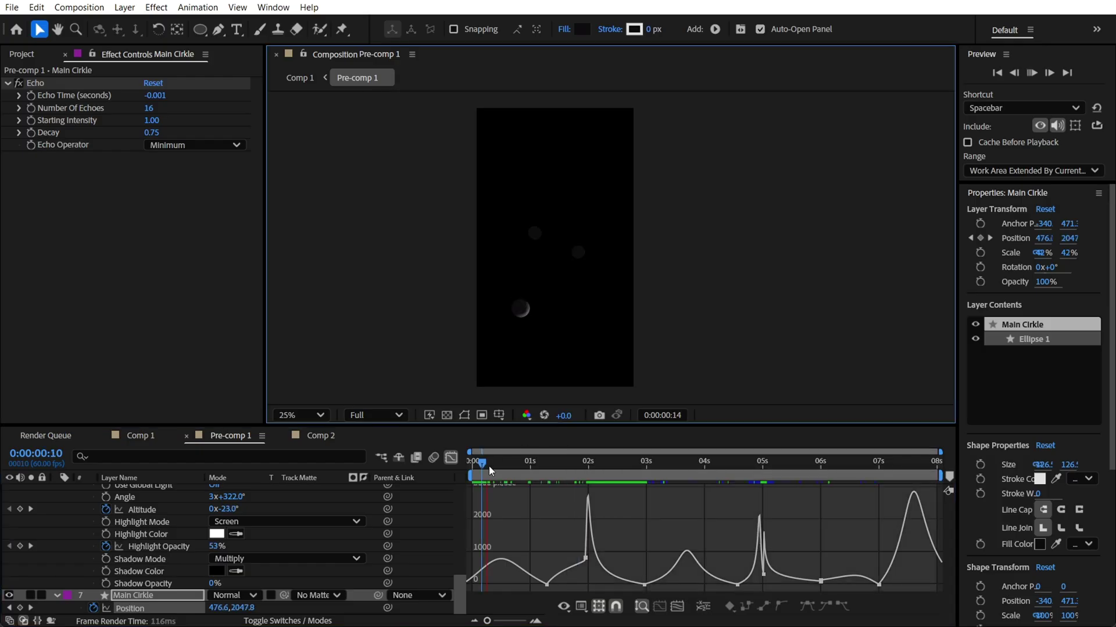
# - Scrub and play back the Pre-comp 1 animation to check the circle's movement and glow
pyautogui.moveTo(489, 469); pyautogui.dragTo(648, 476)
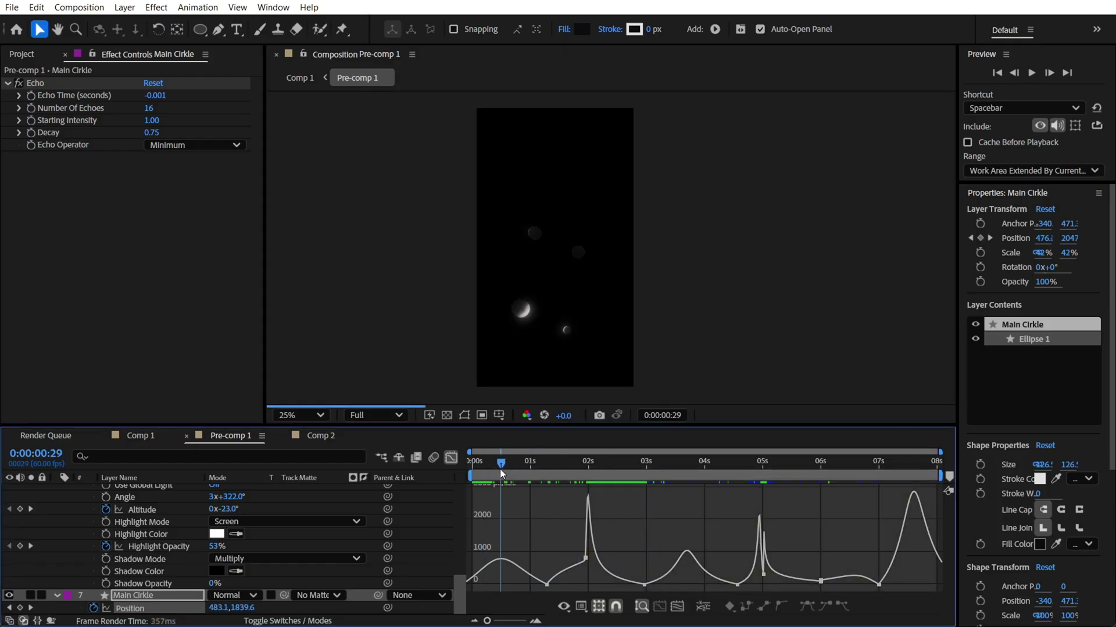
pyautogui.moveTo(572, 476); pyautogui.dragTo(599, 485)
pyautogui.press('space')
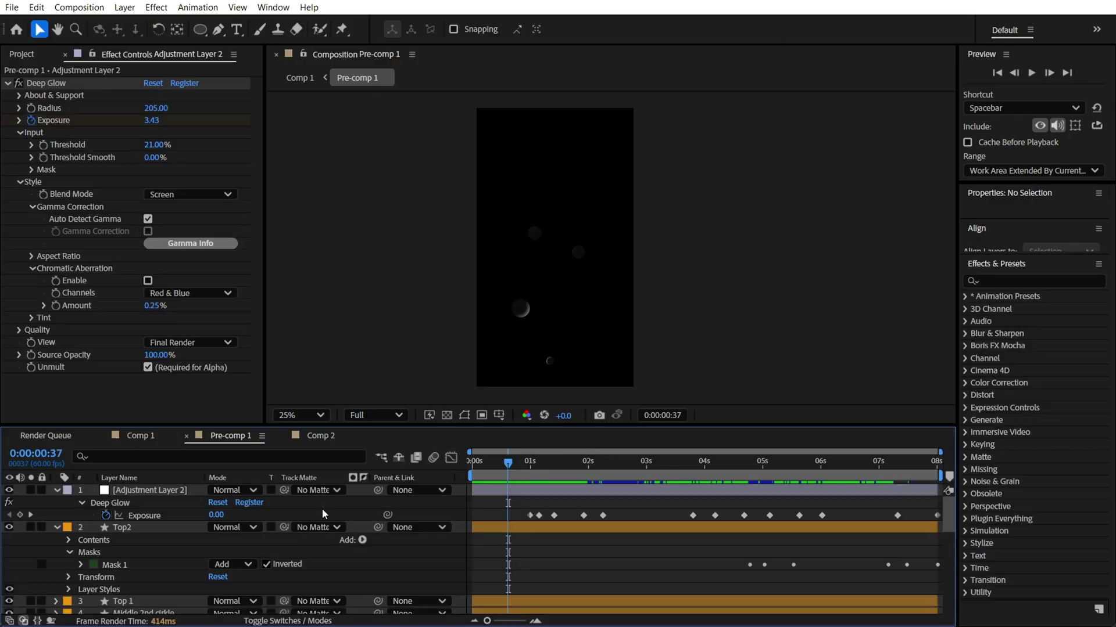
# - Review the layer stacks of Pre-comp 1 and Comp 1, including the Top 1 circle layer
pyautogui.scroll(-3, 173, 532)
pyautogui.scroll(5, 177, 532)
pyautogui.click(150, 435)
pyautogui.scroll(5, 165, 497)
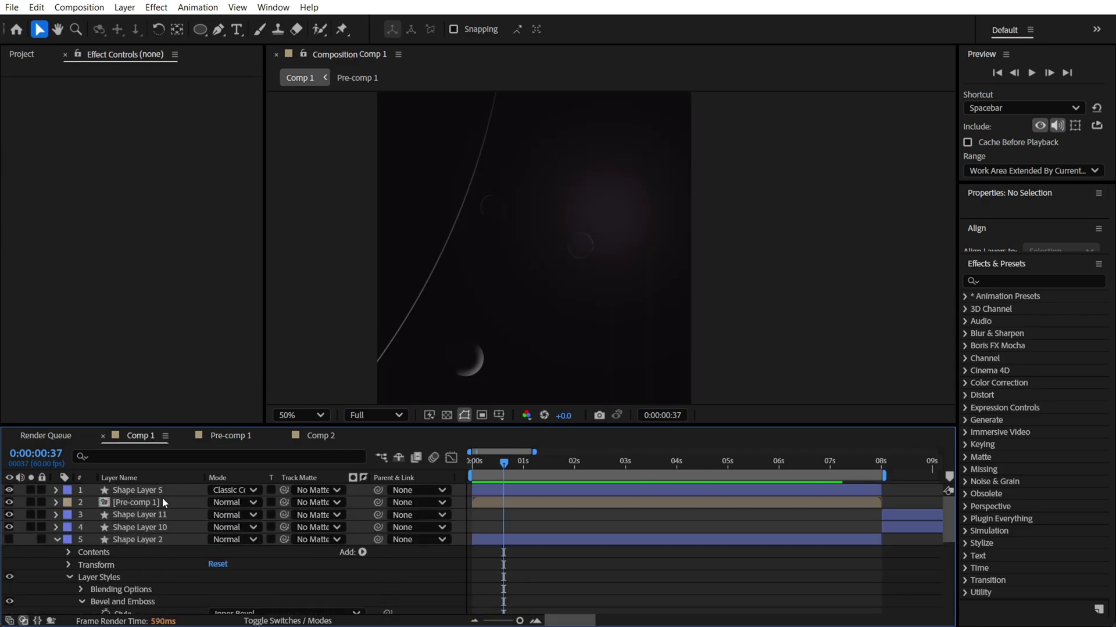
pyautogui.click(215, 441)
pyautogui.scroll(-3, 131, 511)
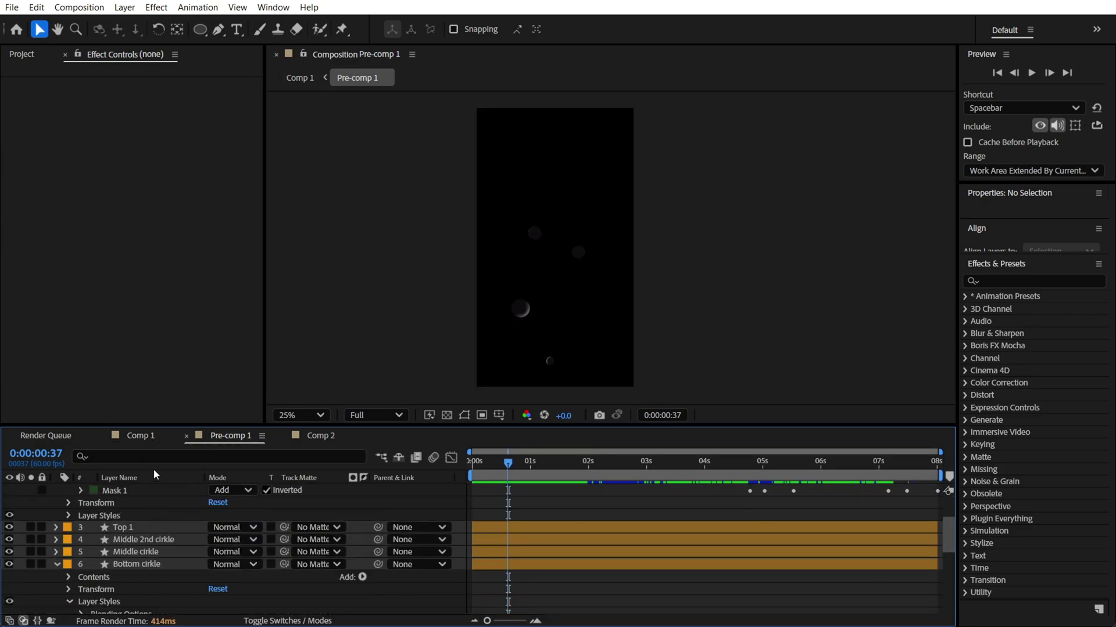
pyautogui.click(131, 528)
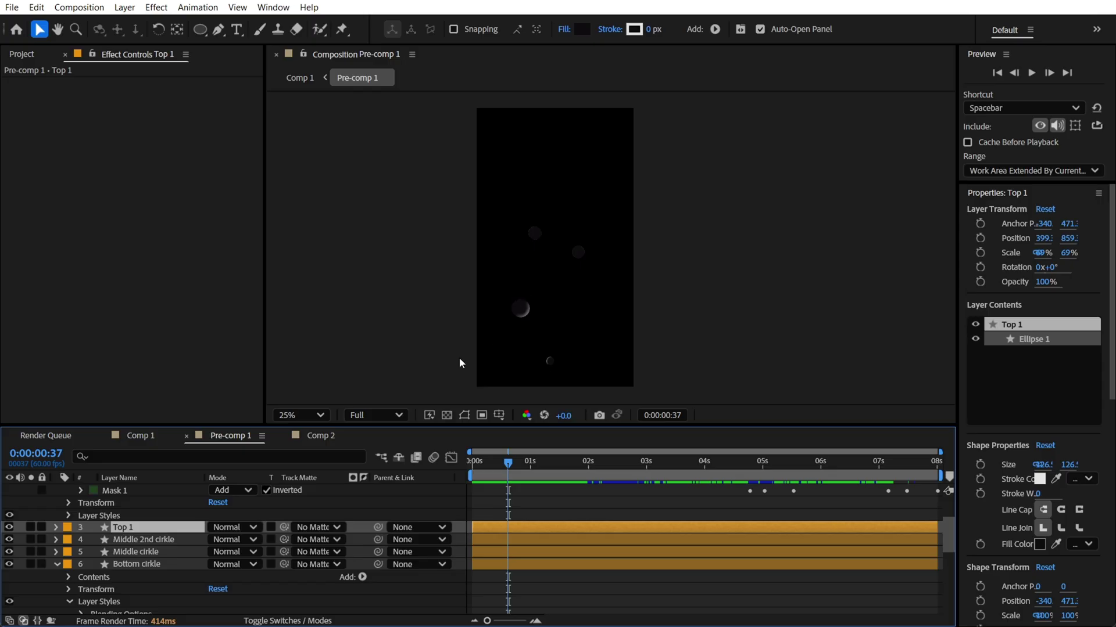
pyautogui.click(138, 436)
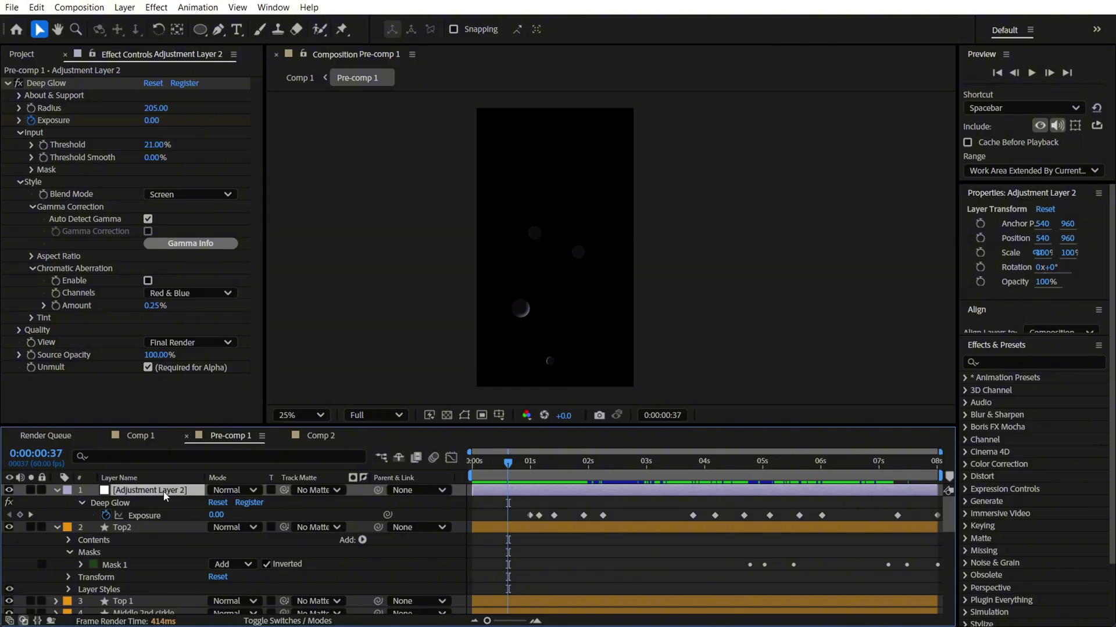
# - Examine the glow on the circles at 0:00:01:57 and select all Deep Glow Exposure keyframes on Adjustment Layer 2
pyautogui.scroll(-5, 137, 553)
pyautogui.scroll(1, 531, 301)
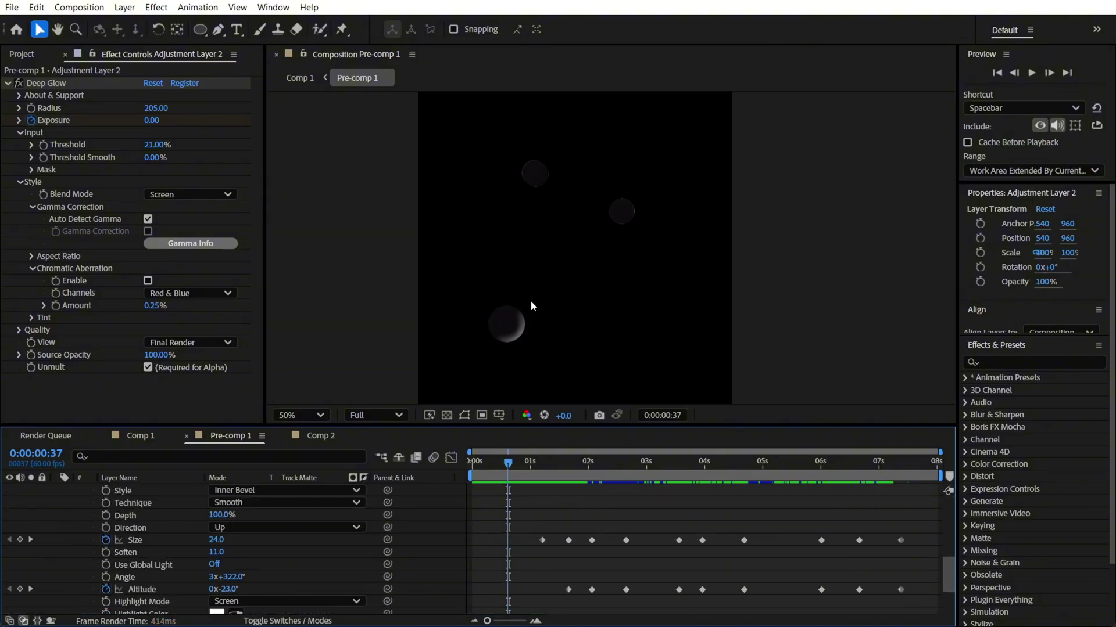
pyautogui.moveTo(524, 463); pyautogui.dragTo(588, 469)
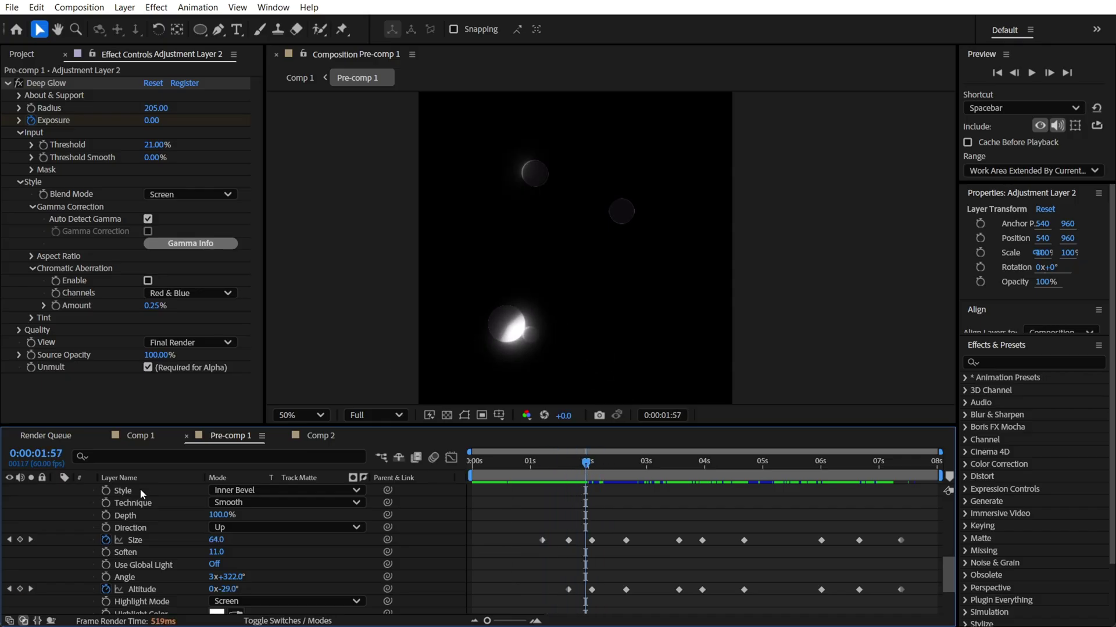
pyautogui.scroll(6, 141, 490)
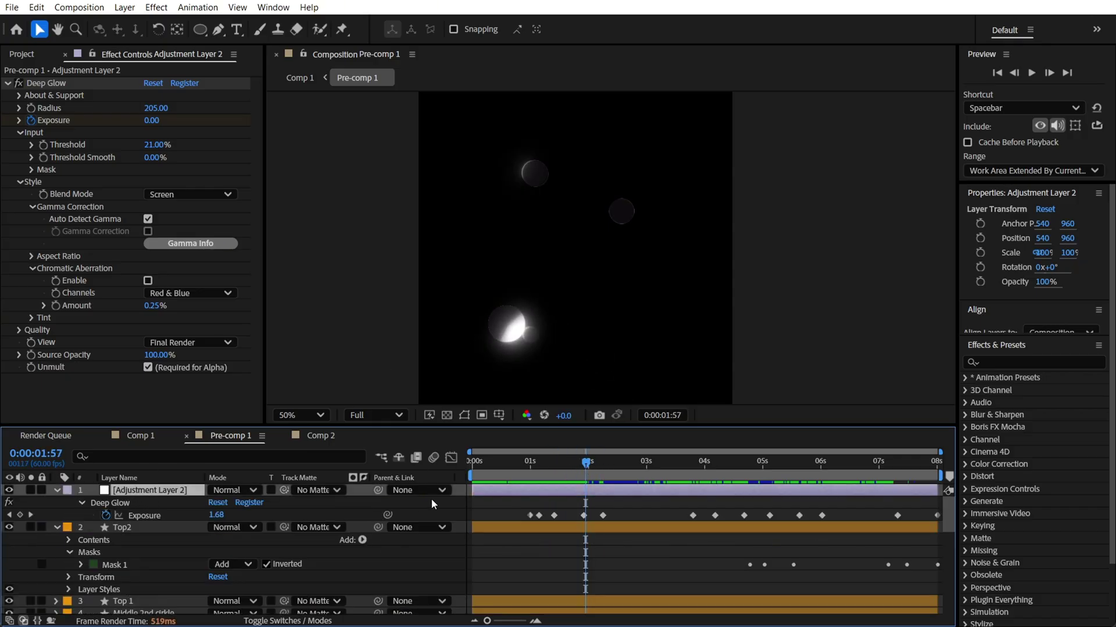
pyautogui.scroll(4, 568, 277)
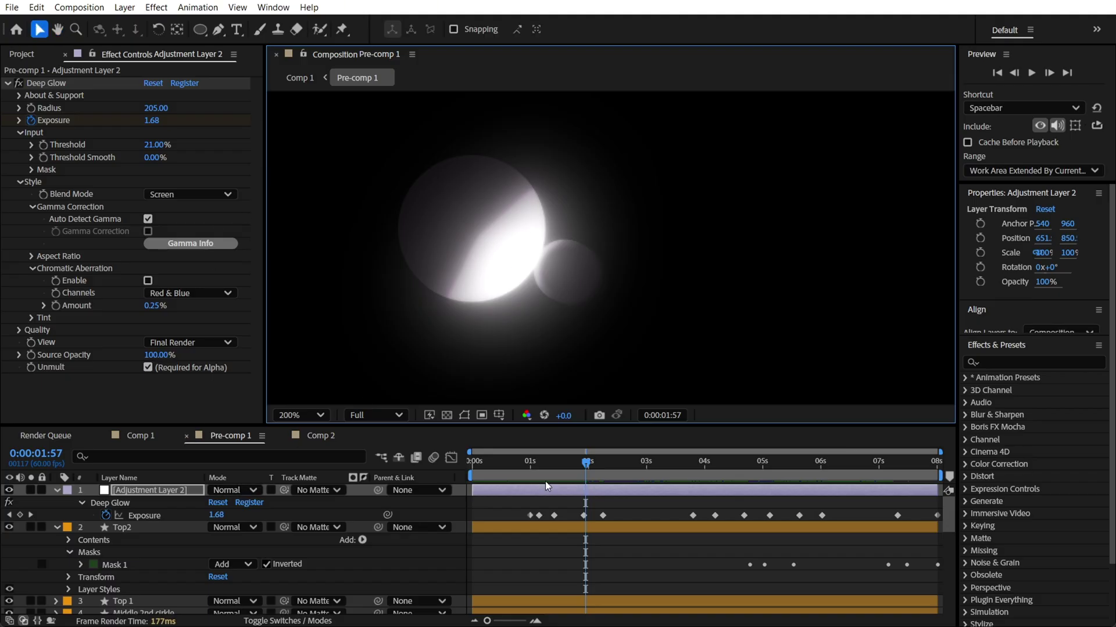
pyautogui.click(145, 515)
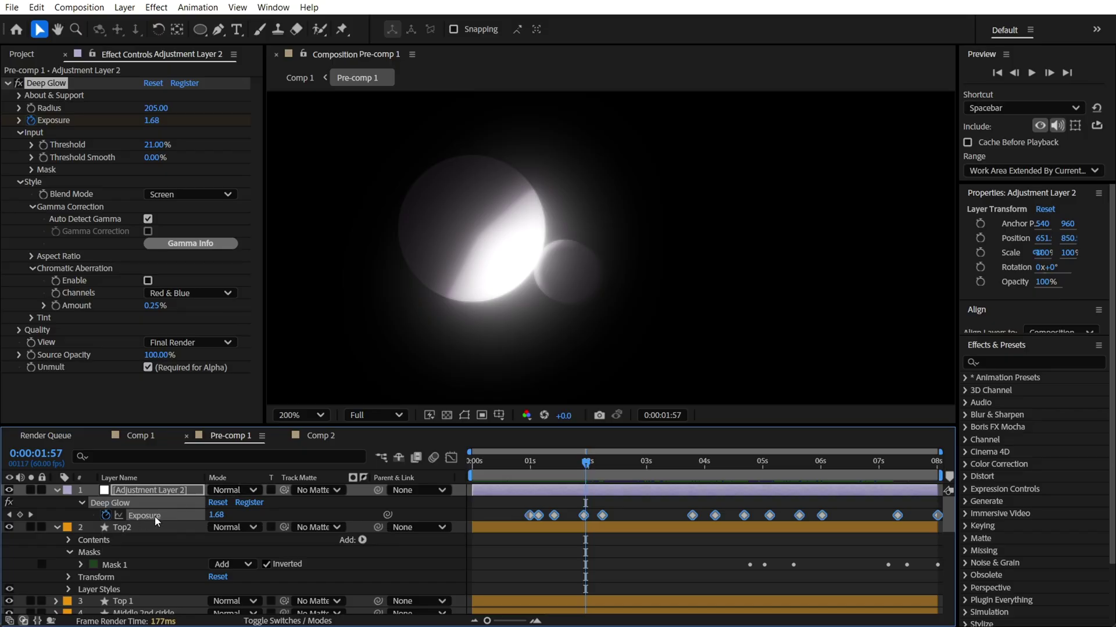
# - Disable Deep Glow on Adjustment Layer 2 while viewing the frame at 0:00:01:26
pyautogui.click(585, 481)
pyautogui.moveTo(585, 464); pyautogui.dragTo(556, 464)
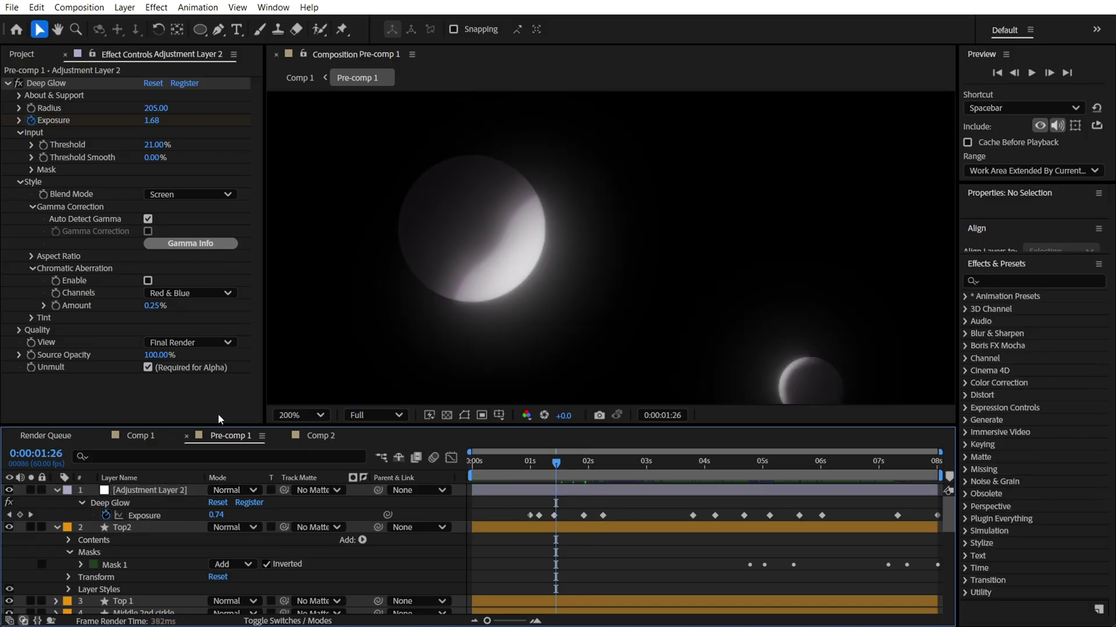
pyautogui.click(19, 83)
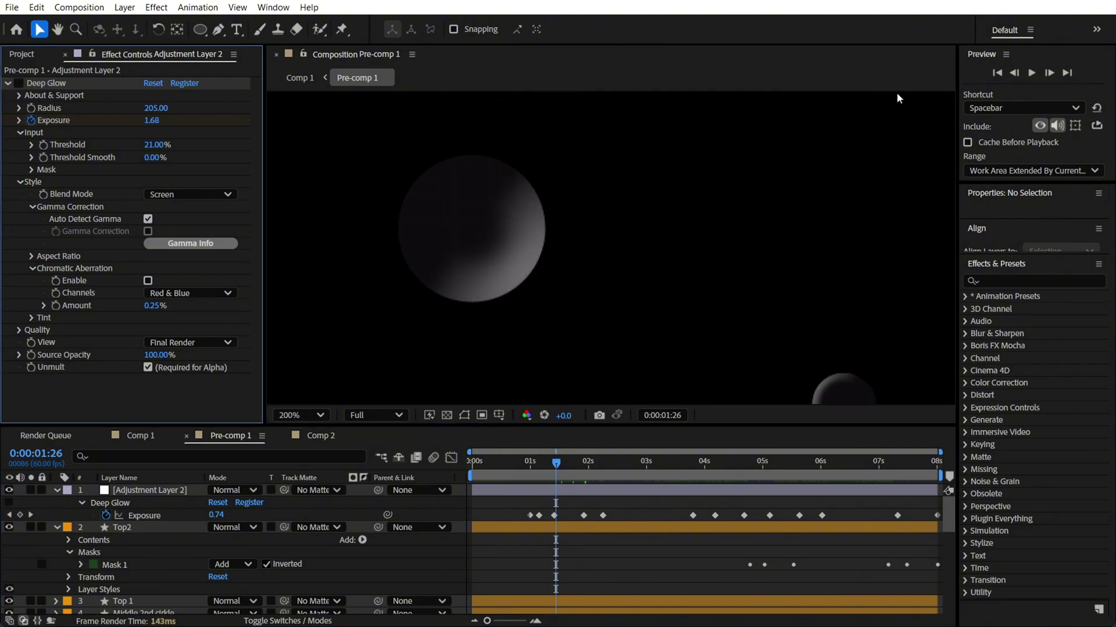
# - Search the effects for "glow" and apply the Stylize Glow effect to Adjustment Layer 2
pyautogui.click(1012, 280)
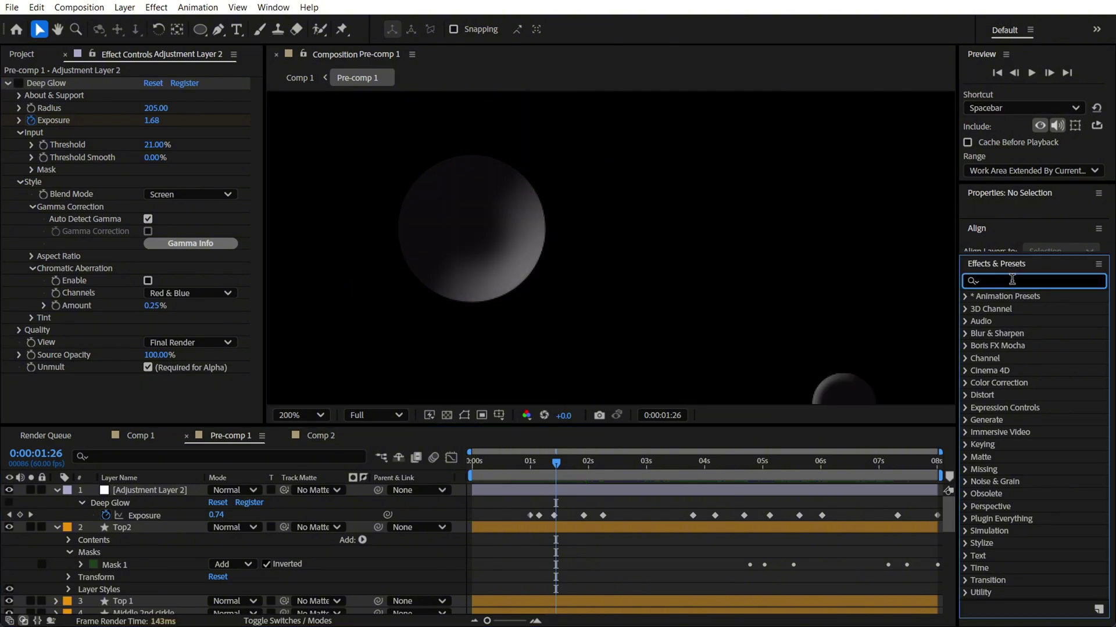
pyautogui.write('glow')
pyautogui.moveTo(1018, 420); pyautogui.dragTo(117, 271)
# - Set the Glow effect's Threshold to 8.6% and its Radius to 148
pyautogui.click(152, 239)
pyautogui.write('8.6')
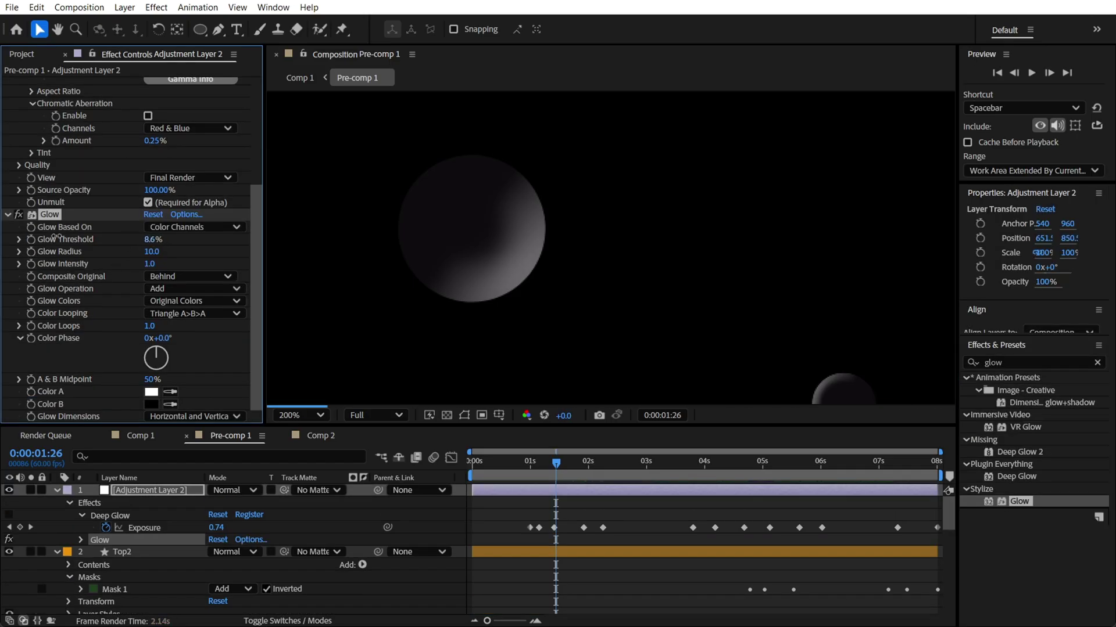
pyautogui.press('Return')
pyautogui.moveTo(150, 254); pyautogui.dragTo(221, 246)
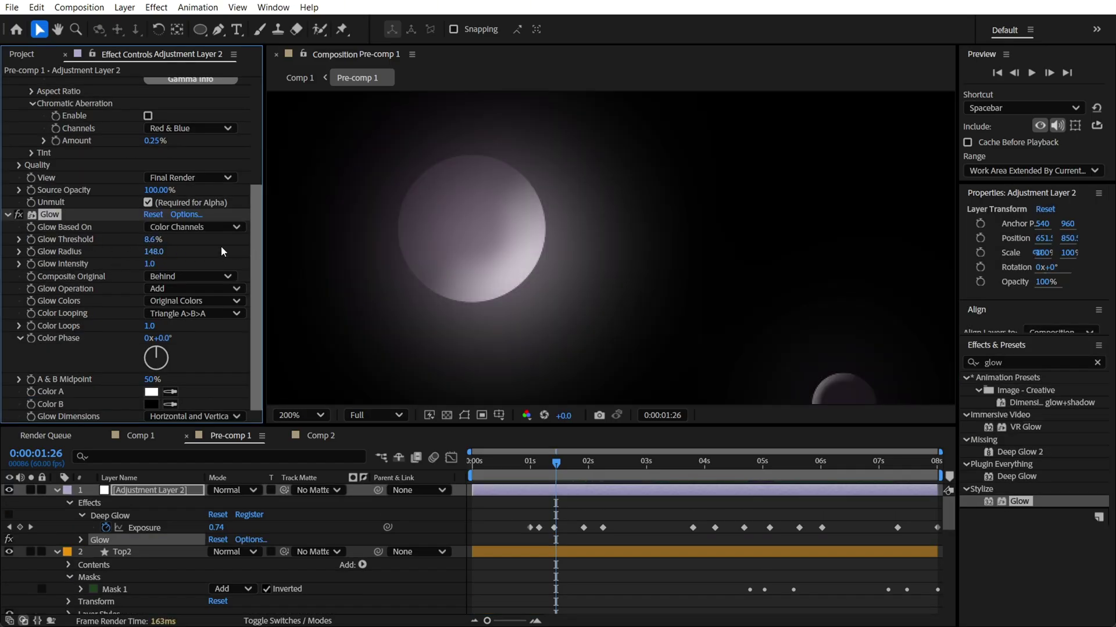
# - Try other Glow settings with Intensity 1.0, Threshold 31.4% and Radius 173
pyautogui.click(149, 263)
pyautogui.write('0.2')
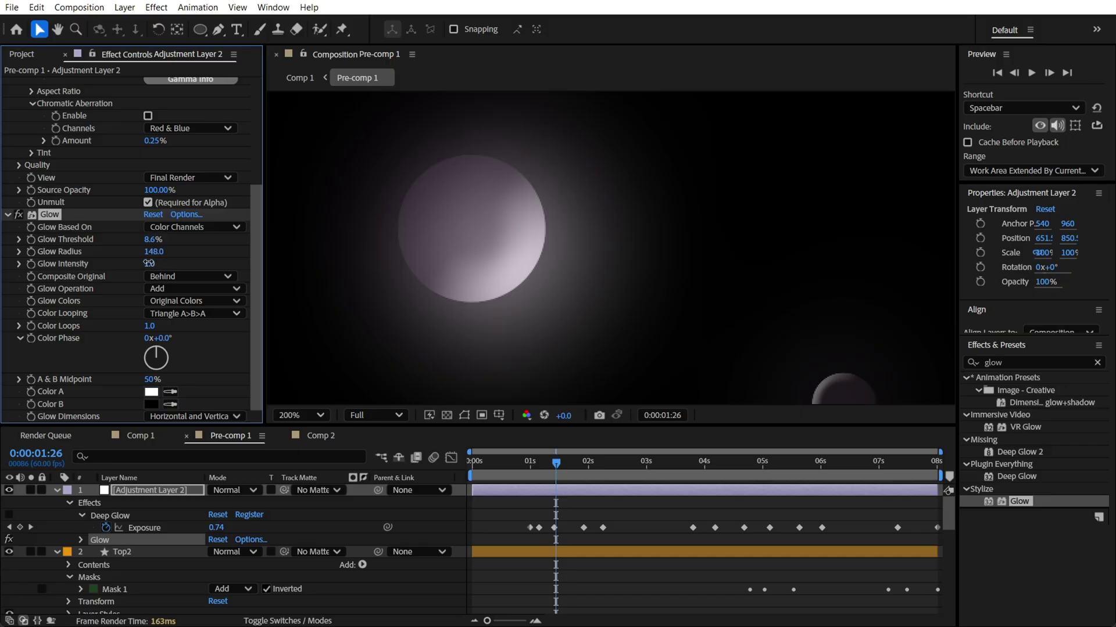
pyautogui.press('Return')
pyautogui.moveTo(88, 260); pyautogui.dragTo(186, 240)
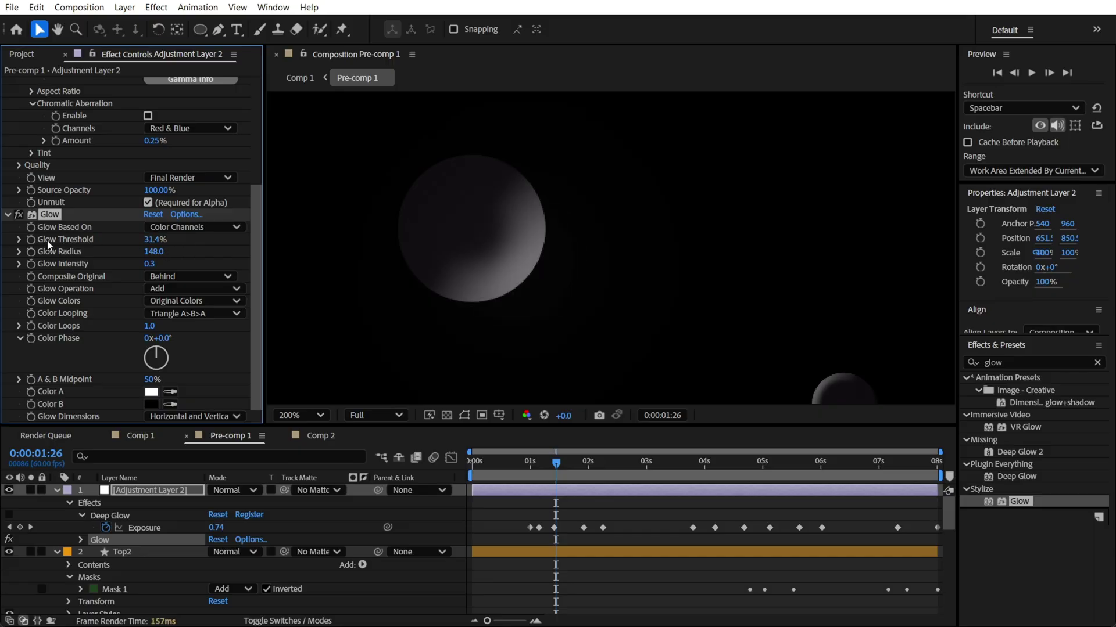
pyautogui.moveTo(156, 251); pyautogui.dragTo(185, 261)
# - At 0:00:01:57, set Glow Intensity to 1.4 and keyframe Glow Radius at 82
pyautogui.moveTo(561, 468); pyautogui.dragTo(585, 469)
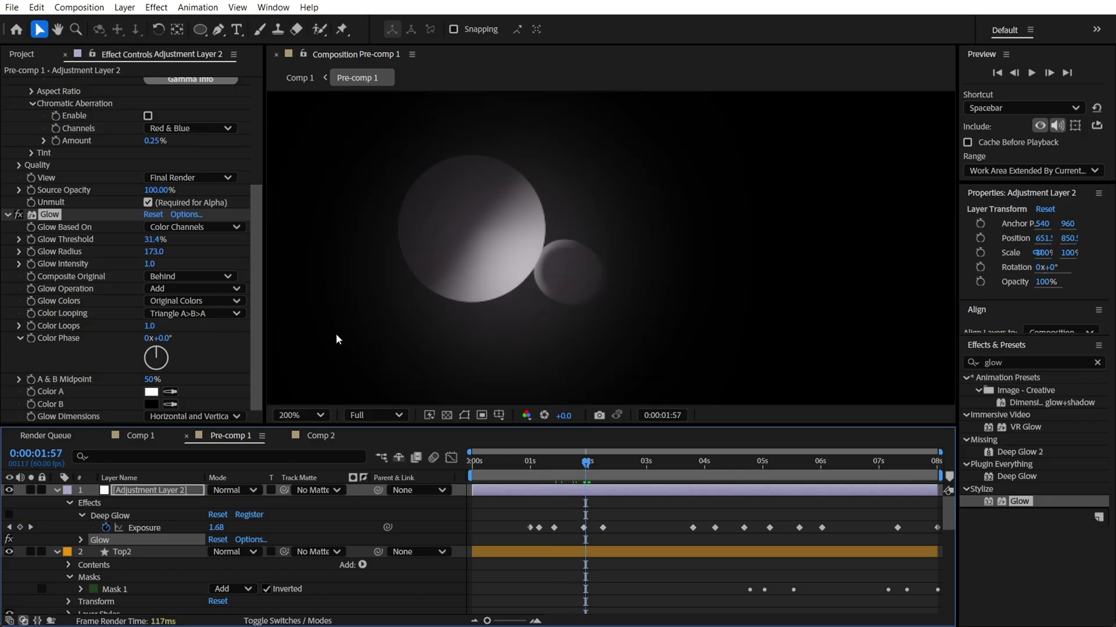
pyautogui.moveTo(152, 266); pyautogui.dragTo(89, 249)
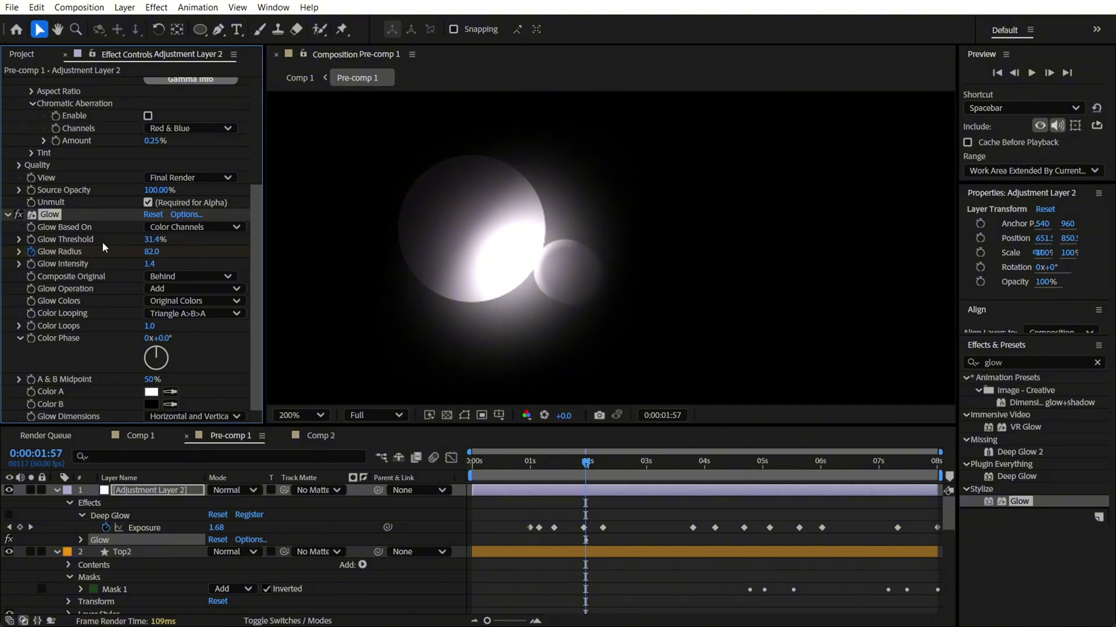
# - At 0:00:02:09, set Glow Intensity to 1.5 and add a Glow Radius keyframe of 93
pyautogui.moveTo(589, 468); pyautogui.dragTo(598, 468)
pyautogui.press('space')
pyautogui.moveTo(406, 287); pyautogui.dragTo(393, 222)
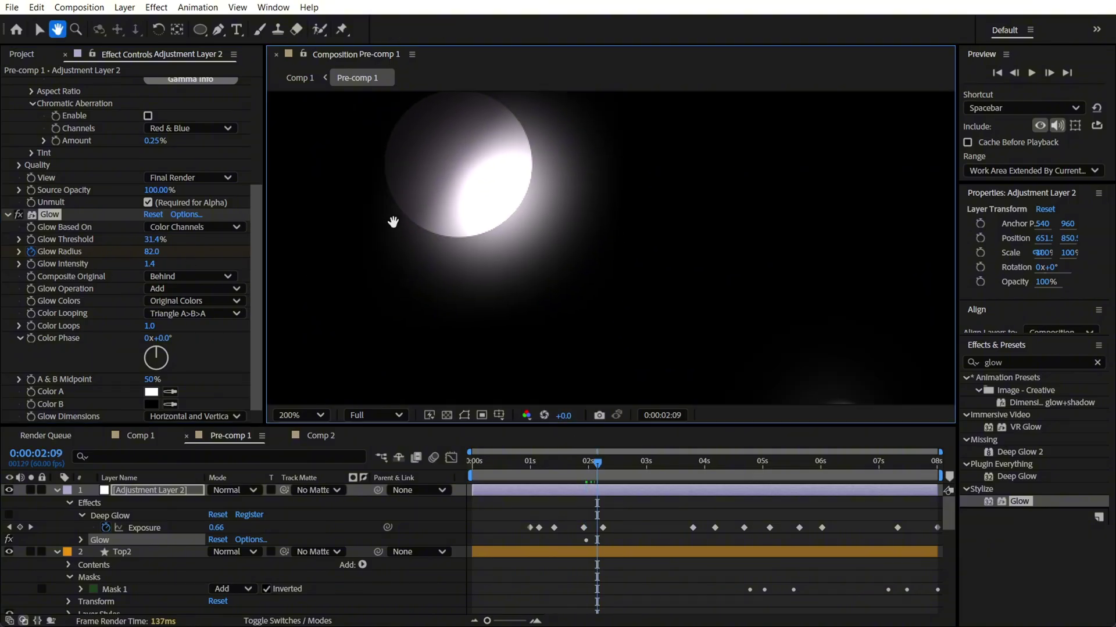
pyautogui.moveTo(576, 268); pyautogui.dragTo(418, 185)
pyautogui.scroll(-2, 586, 257)
pyautogui.scroll(1, 560, 229)
pyautogui.press('space')
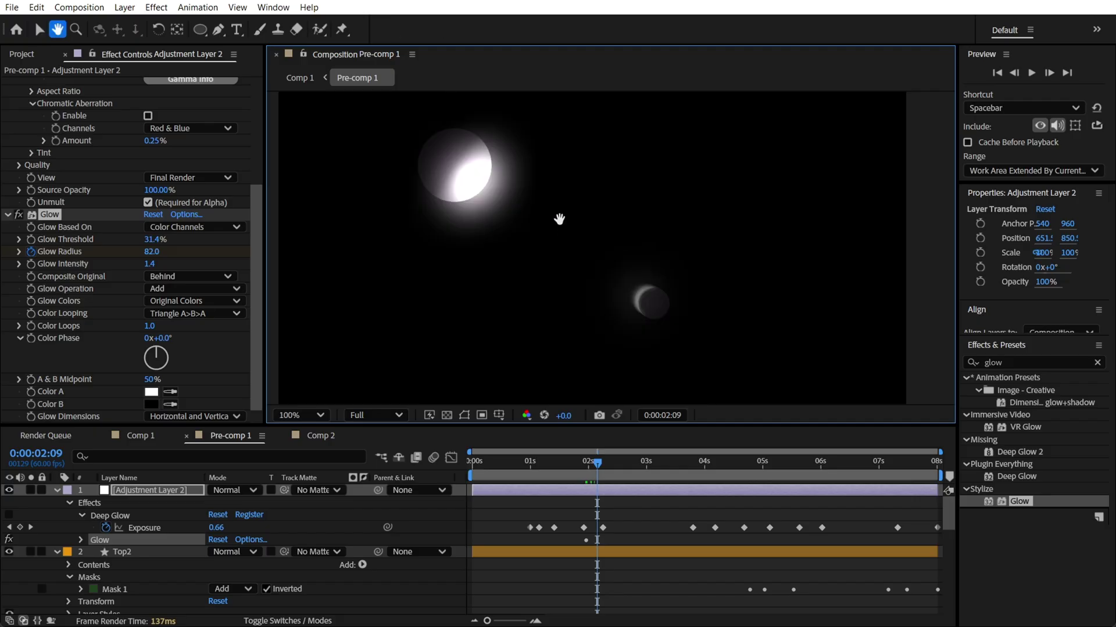
pyautogui.moveTo(148, 263); pyautogui.dragTo(92, 265)
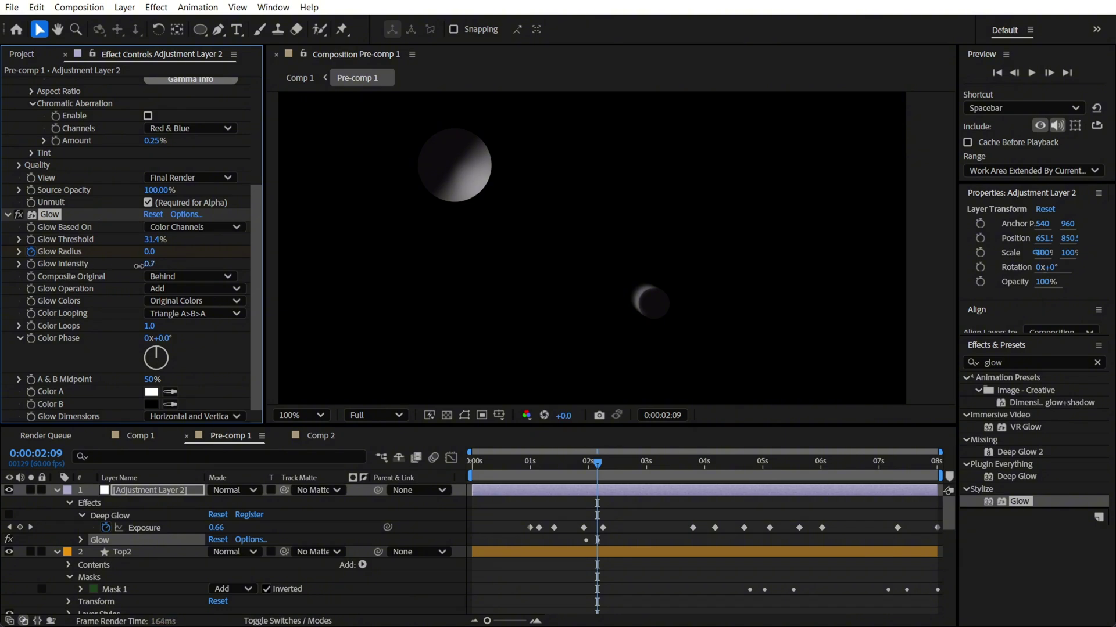
pyautogui.moveTo(138, 266); pyautogui.dragTo(165, 250)
pyautogui.moveTo(184, 249); pyautogui.dragTo(222, 254)
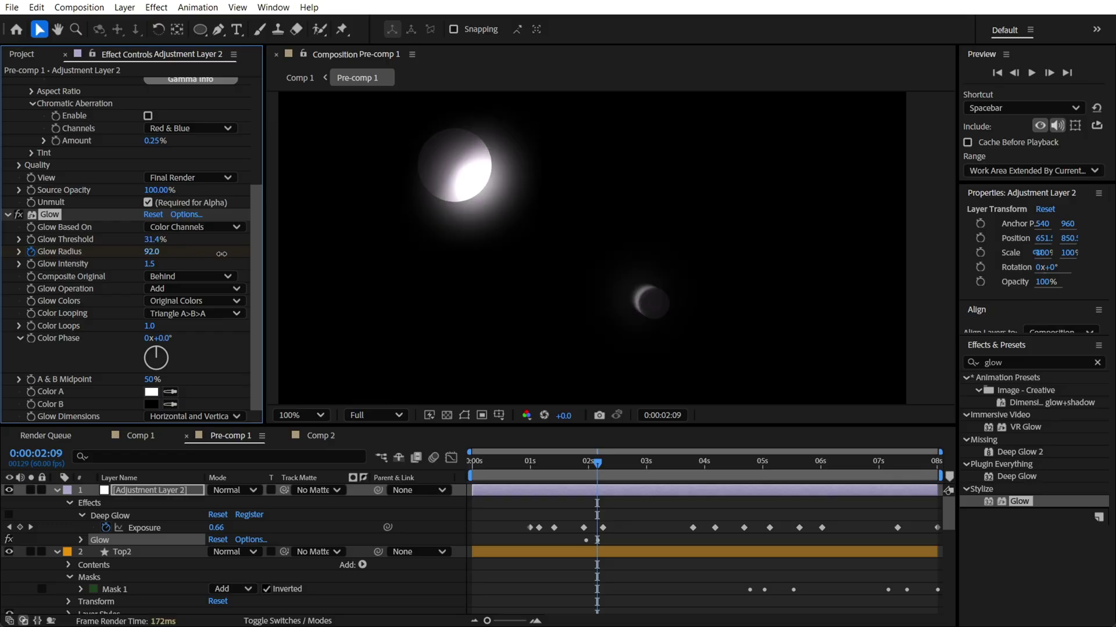
# - Raise the Glow Threshold on Adjustment Layer 2 to 49%
pyautogui.scroll(2, 151, 274)
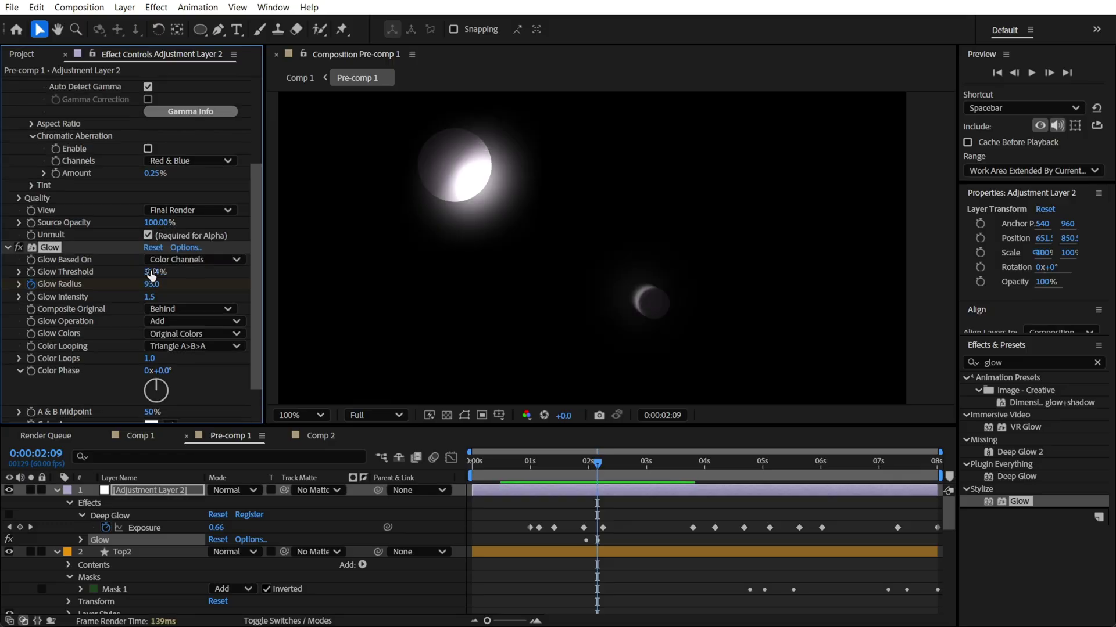
pyautogui.moveTo(154, 273); pyautogui.dragTo(198, 270)
pyautogui.scroll(5, 85, 312)
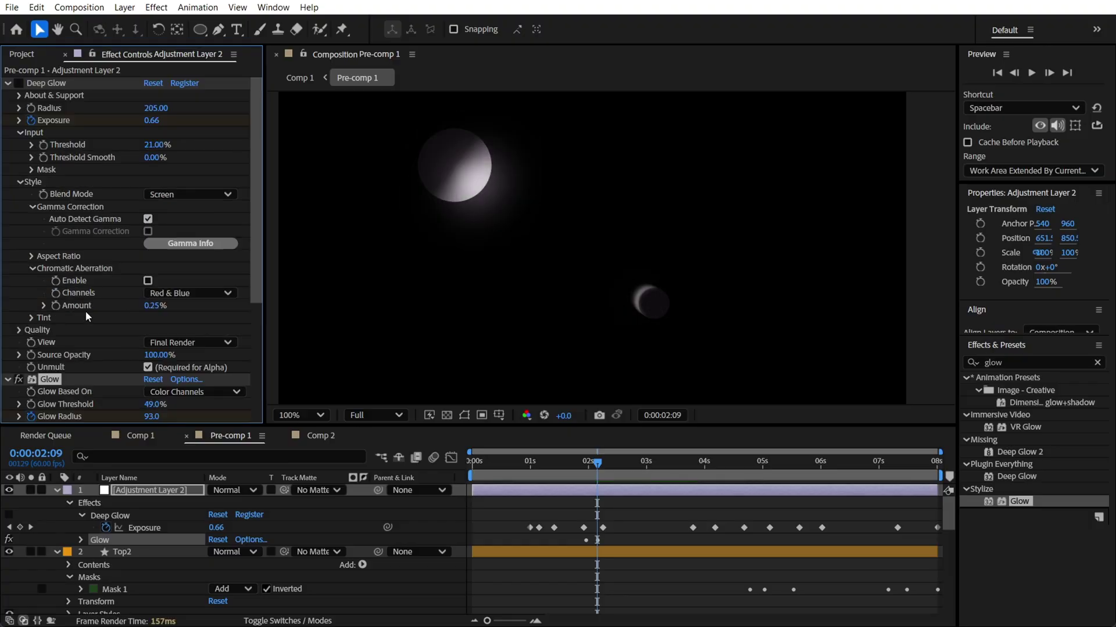
# - Turn off the Glow effect and re-enable Deep Glow on Adjustment Layer 2
pyautogui.click(18, 379)
pyautogui.click(49, 85)
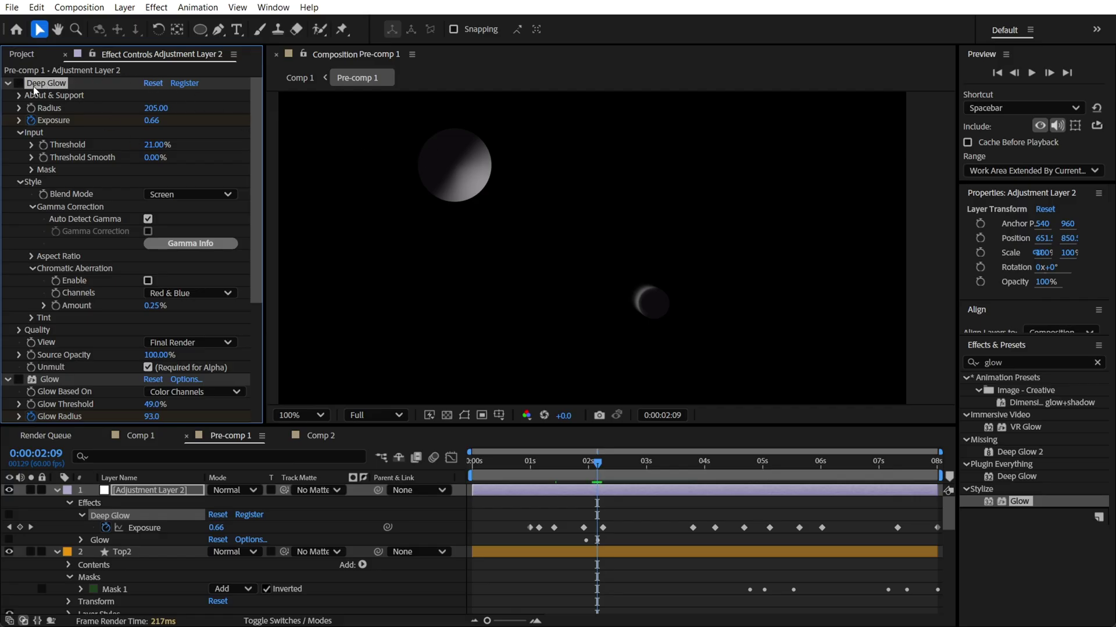
pyautogui.click(18, 83)
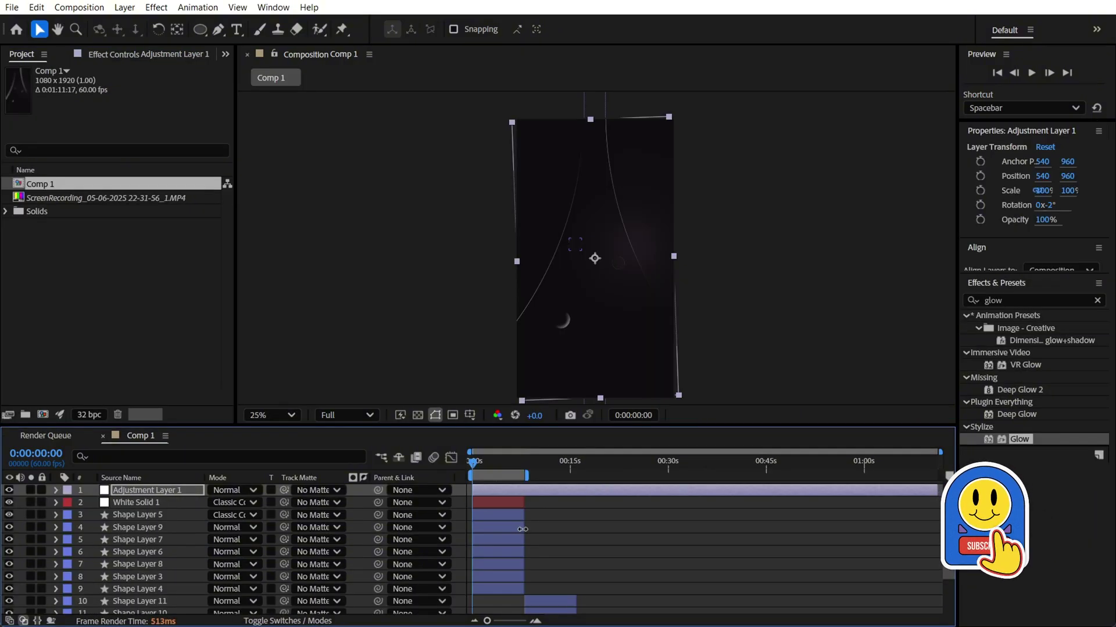
# - Scrub through Comp 1's opening scene to 0:00:08:00, where its shape layers end
pyautogui.moveTo(476, 461); pyautogui.dragTo(518, 483)
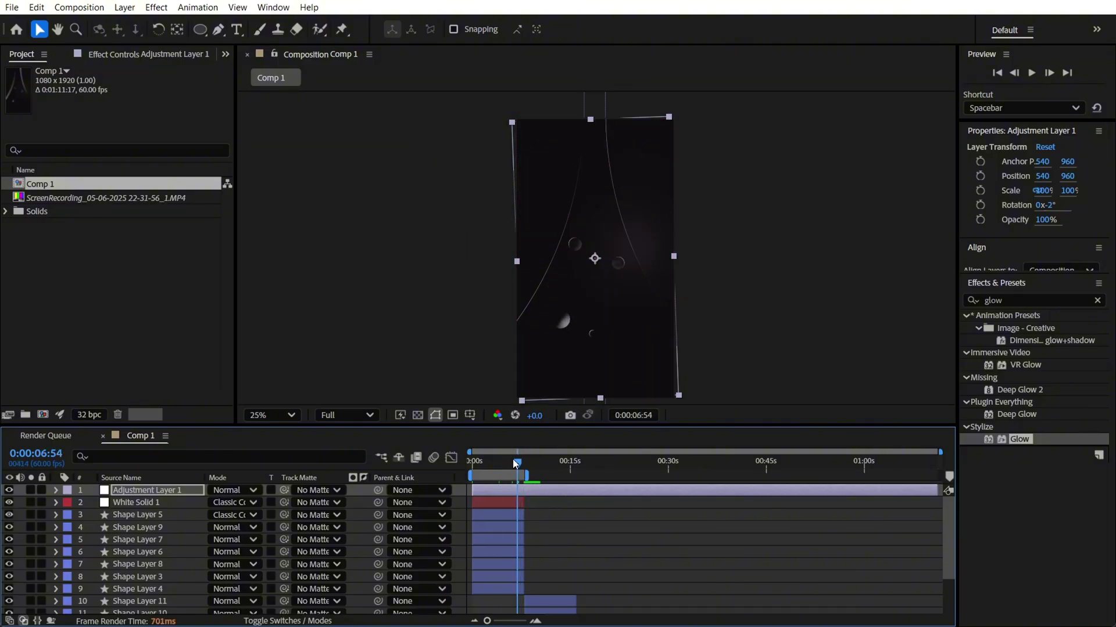
pyautogui.click(511, 462)
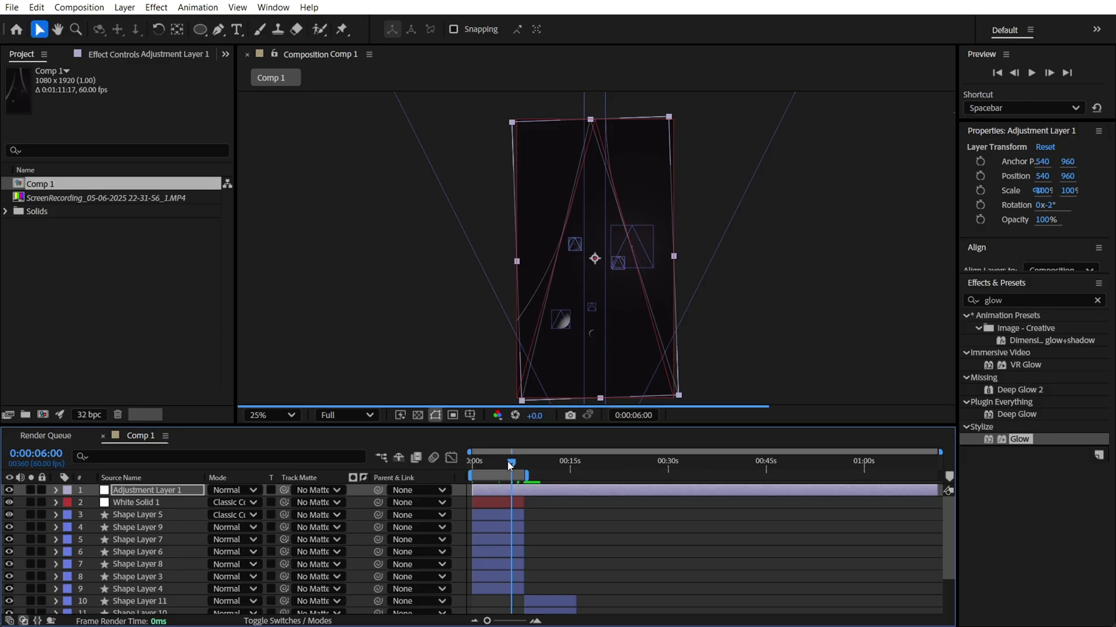
pyautogui.moveTo(508, 461)
pyautogui.mouseDown()
pyautogui.moveTo(487, 464)
pyautogui.moveTo(522, 473)
pyautogui.mouseUp()
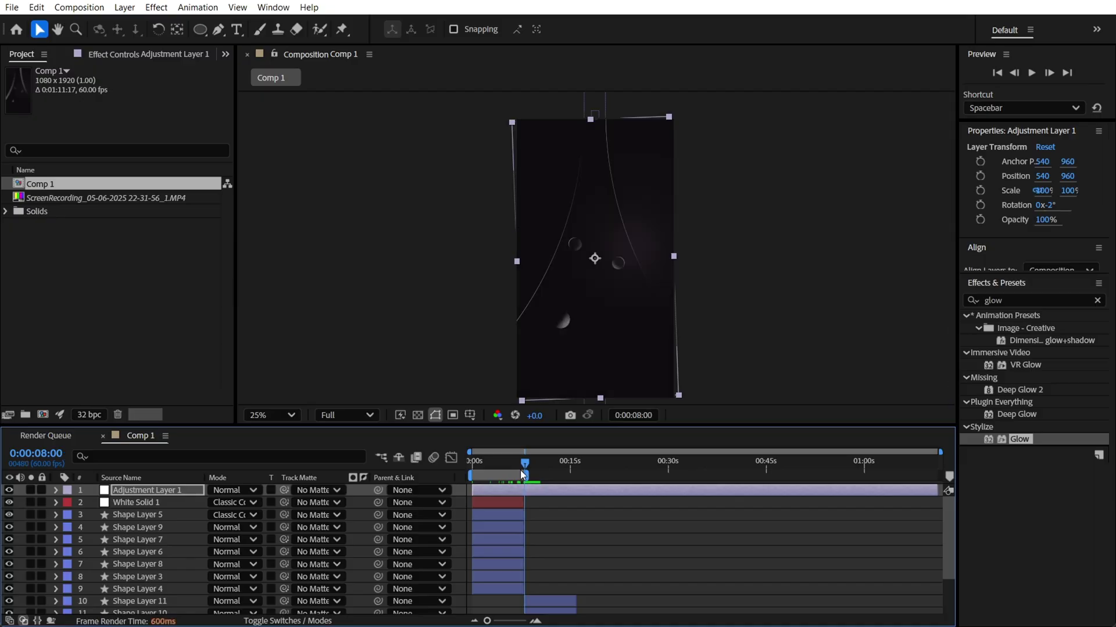